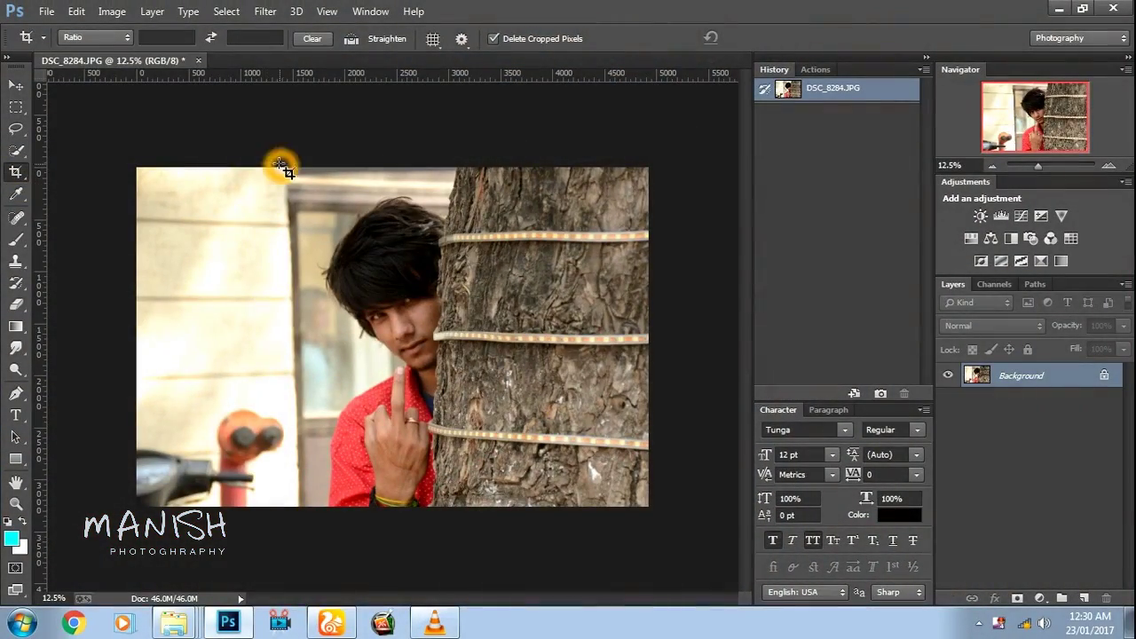
- Crop to a tall portrait around the boy and trunk, and convert Background to Layer 0
{"action": "left_click_drag", "start_coordinate": [282, 168], "coordinate": [503, 506]}
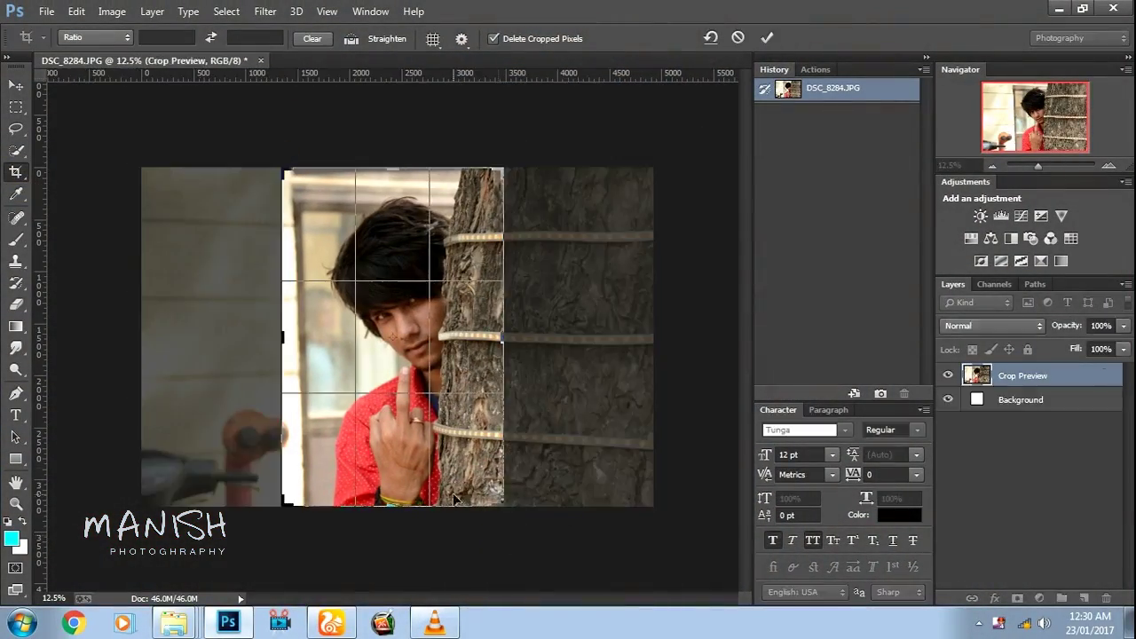
{"action": "left_click_drag", "start_coordinate": [289, 347], "coordinate": [276, 346]}
{"action": "left_click_drag", "start_coordinate": [506, 336], "coordinate": [518, 336]}
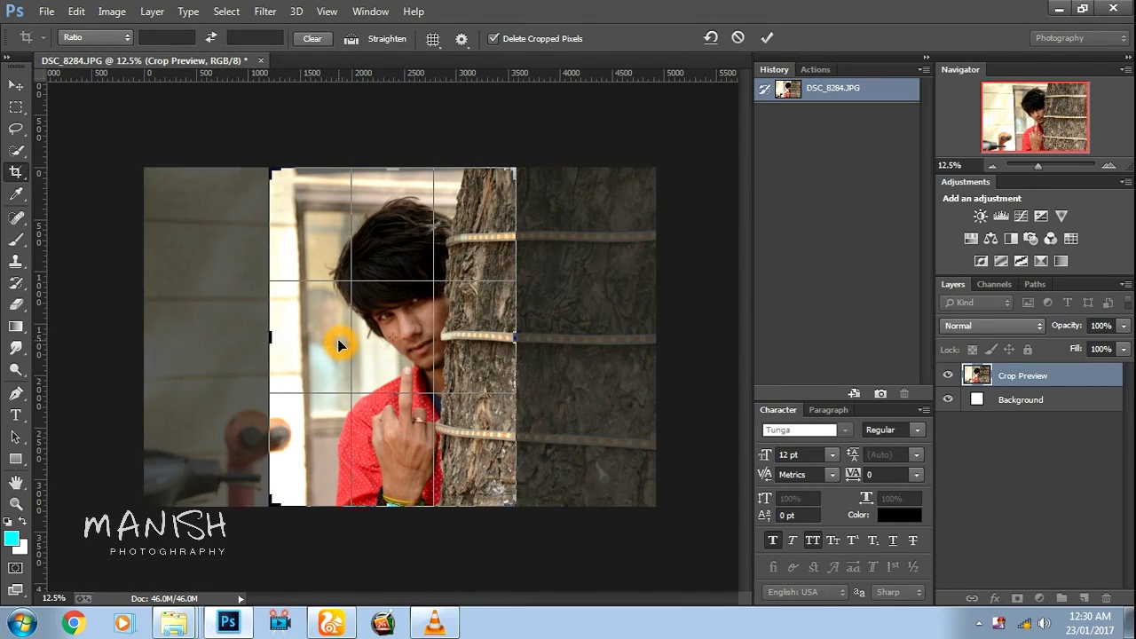
{"action": "double_click", "coordinate": [337, 343]}
{"action": "double_click", "coordinate": [1063, 387]}
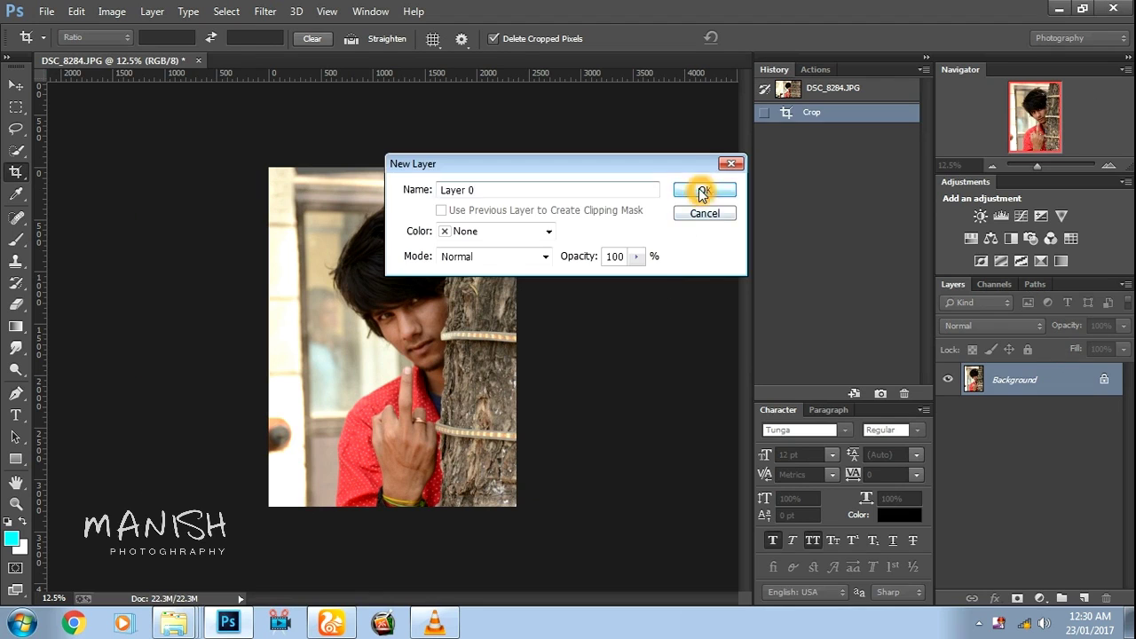
{"action": "left_click", "coordinate": [697, 193]}
- Zoom in on the boy's wrist and duplicate the photo layer as Layer 0 copy
{"action": "left_click", "coordinate": [17, 391]}
{"action": "scroll", "coordinate": [426, 515], "scroll_direction": "up", "scroll_amount": 1}
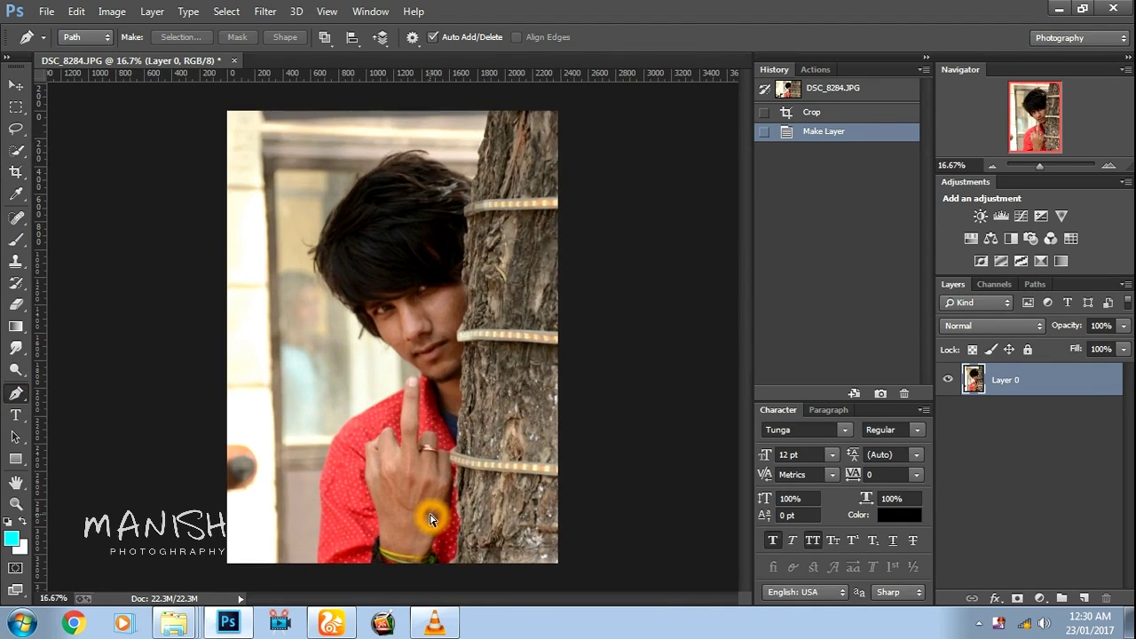
{"action": "scroll", "coordinate": [426, 515], "scroll_direction": "up", "scroll_amount": 2}
{"action": "scroll", "coordinate": [292, 405], "scroll_direction": "up", "scroll_amount": 1}
{"action": "scroll", "coordinate": [317, 452], "scroll_direction": "up", "scroll_amount": 1}
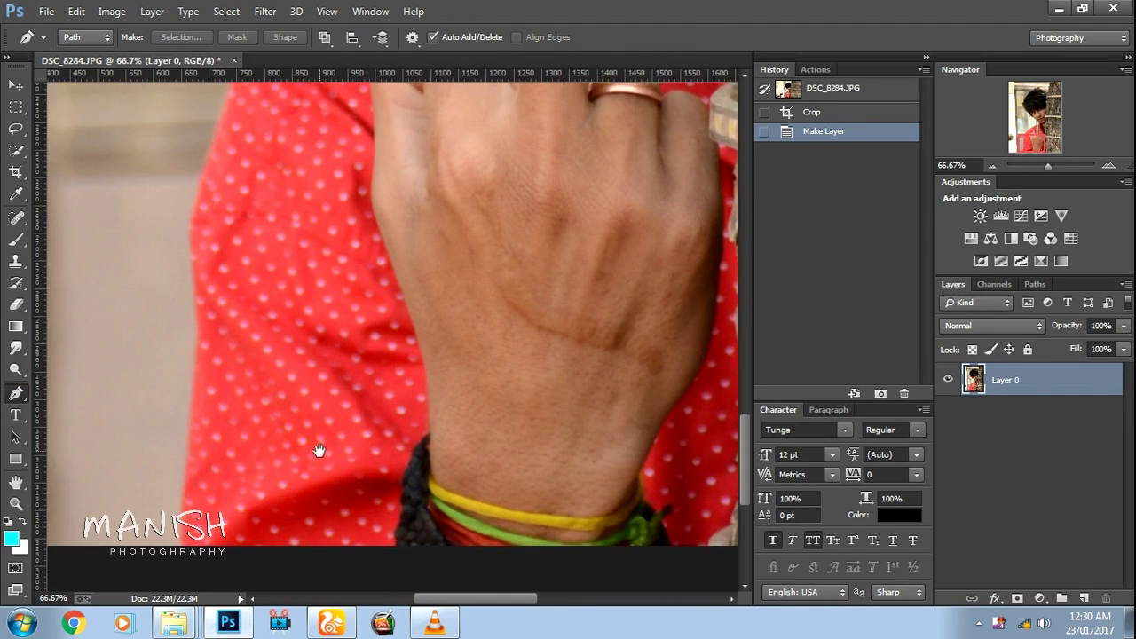
{"action": "left_click_drag", "start_coordinate": [317, 452], "coordinate": [473, 396]}
{"action": "key", "text": "ctrl+j"}
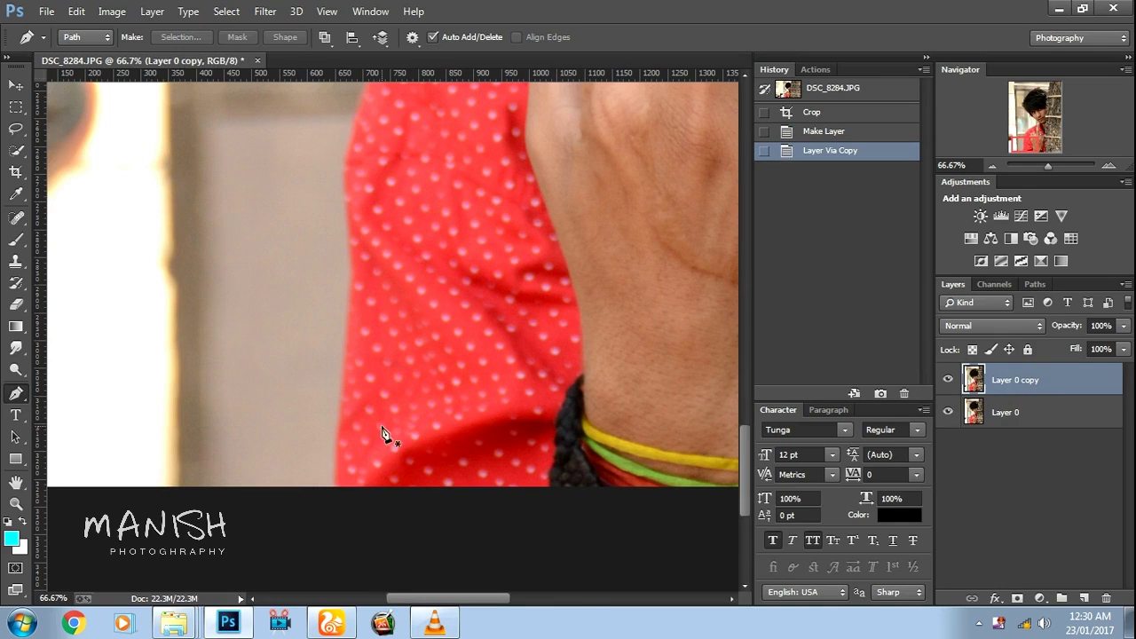
- Trace a pen path around the boy, make it a selection, and delete it from the copy
{"action": "left_click", "coordinate": [330, 519]}
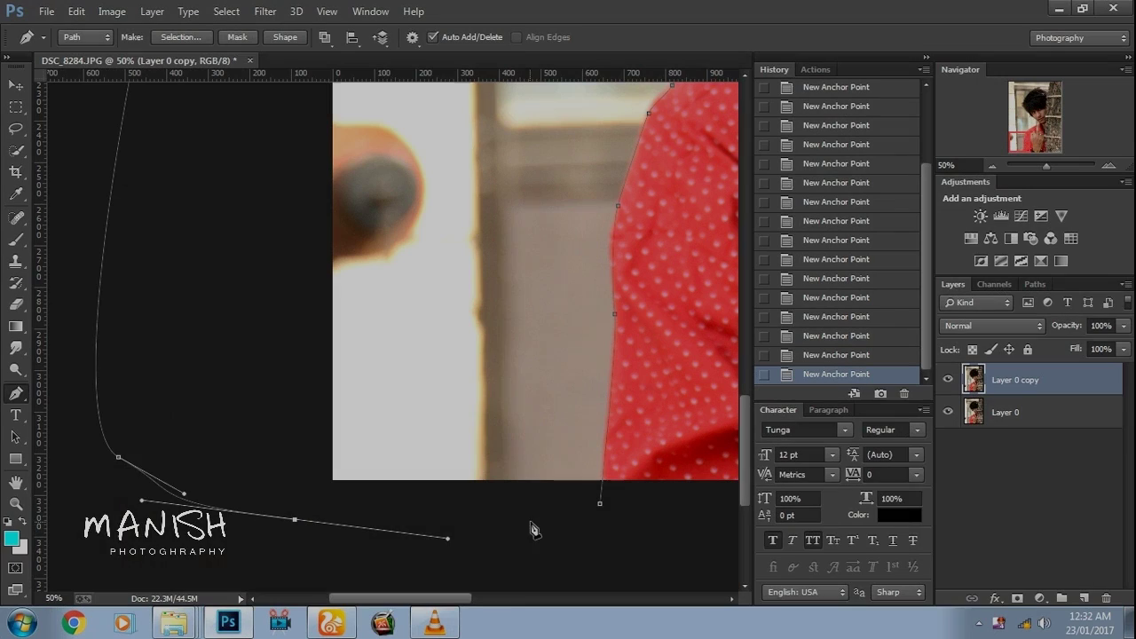
{"action": "left_click", "coordinate": [590, 511]}
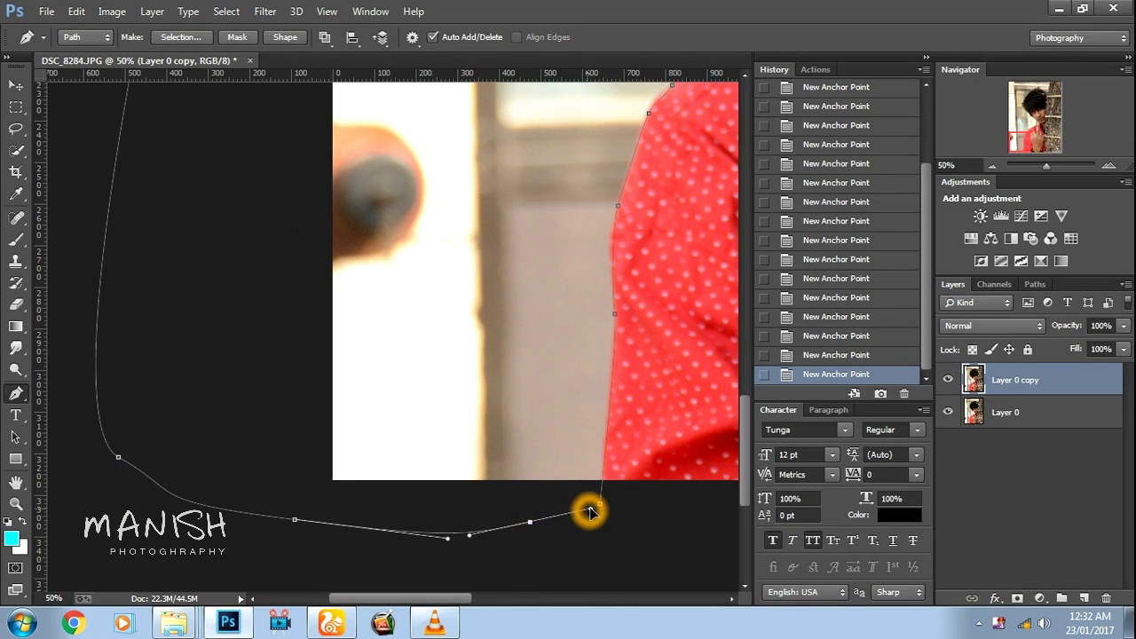
{"action": "right_click", "coordinate": [547, 315]}
{"action": "left_click", "coordinate": [586, 267]}
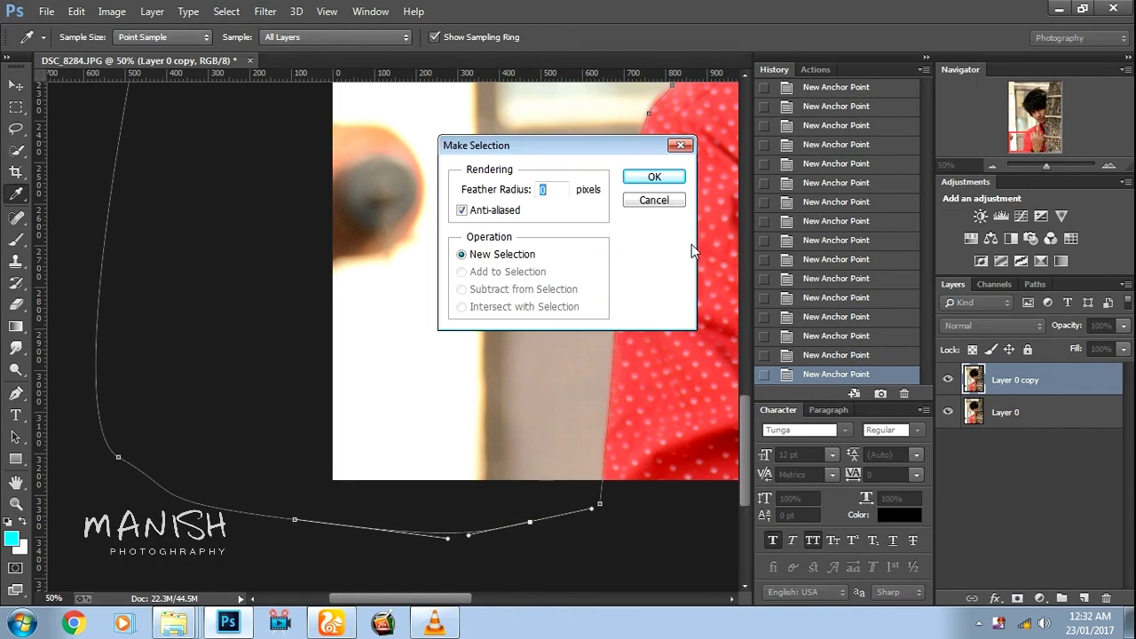
{"action": "left_click", "coordinate": [652, 179]}
{"action": "key", "text": "ctrl+minus"}
{"action": "key", "text": "ctrl+minus"}
{"action": "key", "text": "ctrl+minus"}
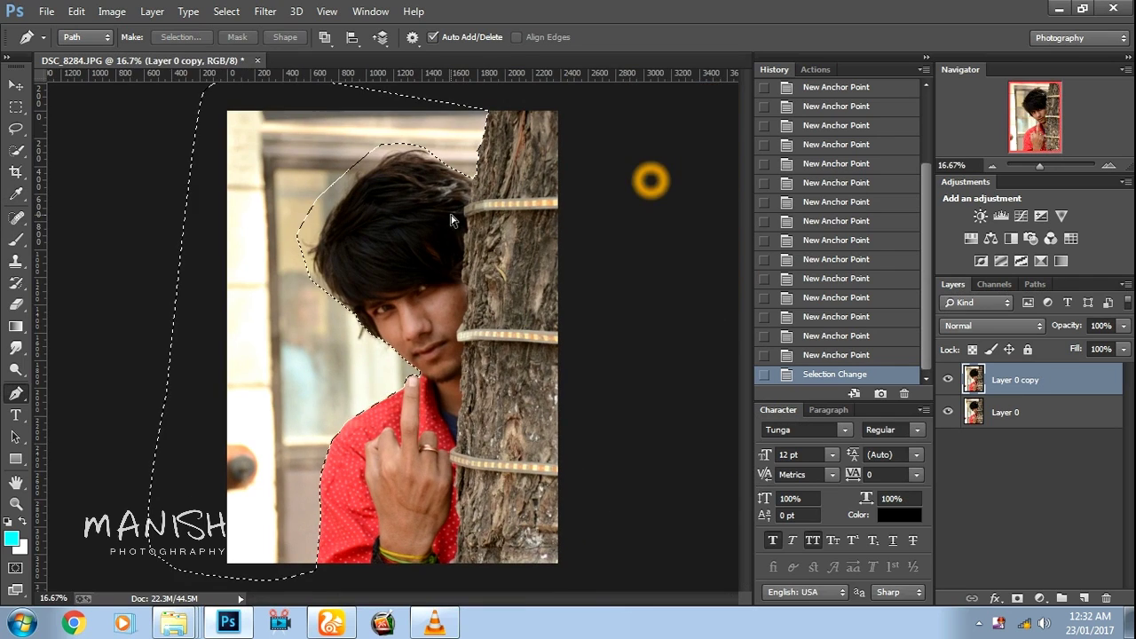
{"action": "key", "text": "Delete"}
- Deselect, duplicate Layer 0, and darken the duplicate to black with Lightness -100
{"action": "left_click_drag", "start_coordinate": [16, 128], "coordinate": [64, 146]}
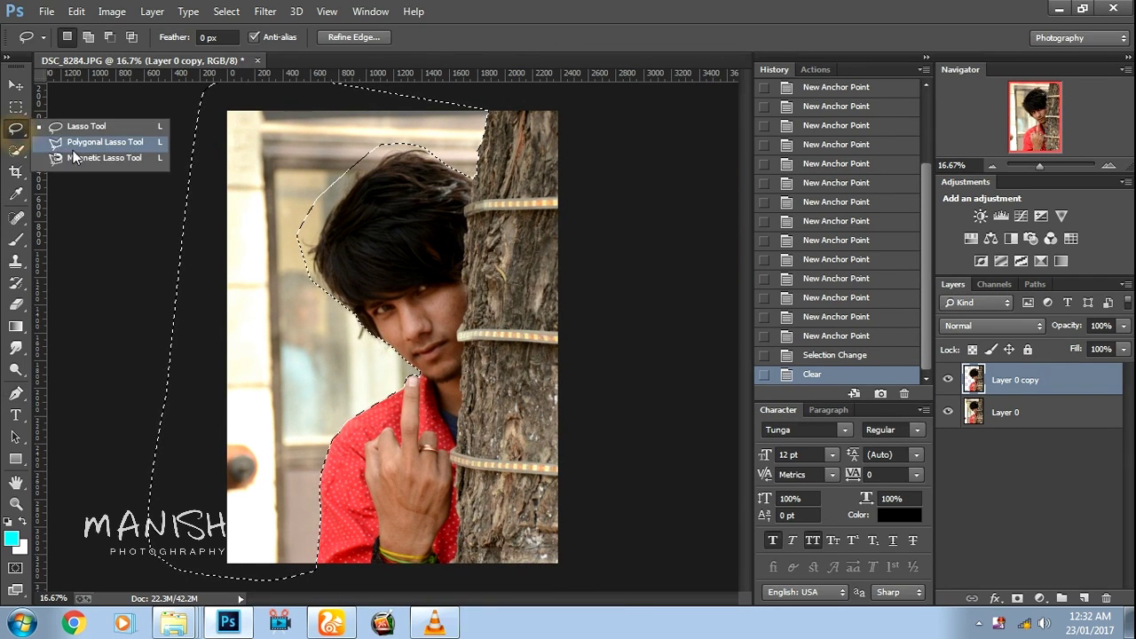
{"action": "left_click", "coordinate": [144, 190]}
{"action": "left_click", "coordinate": [959, 414]}
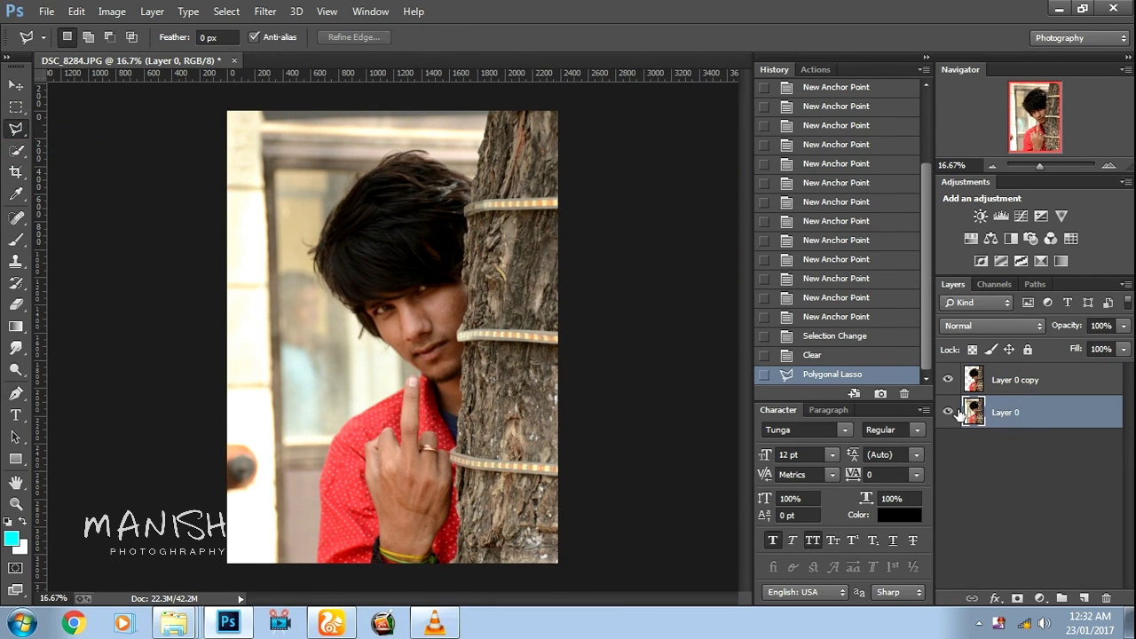
{"action": "key", "text": "ctrl+j"}
{"action": "key", "text": "ctrl+u"}
{"action": "left_click_drag", "start_coordinate": [868, 524], "coordinate": [838, 524]}
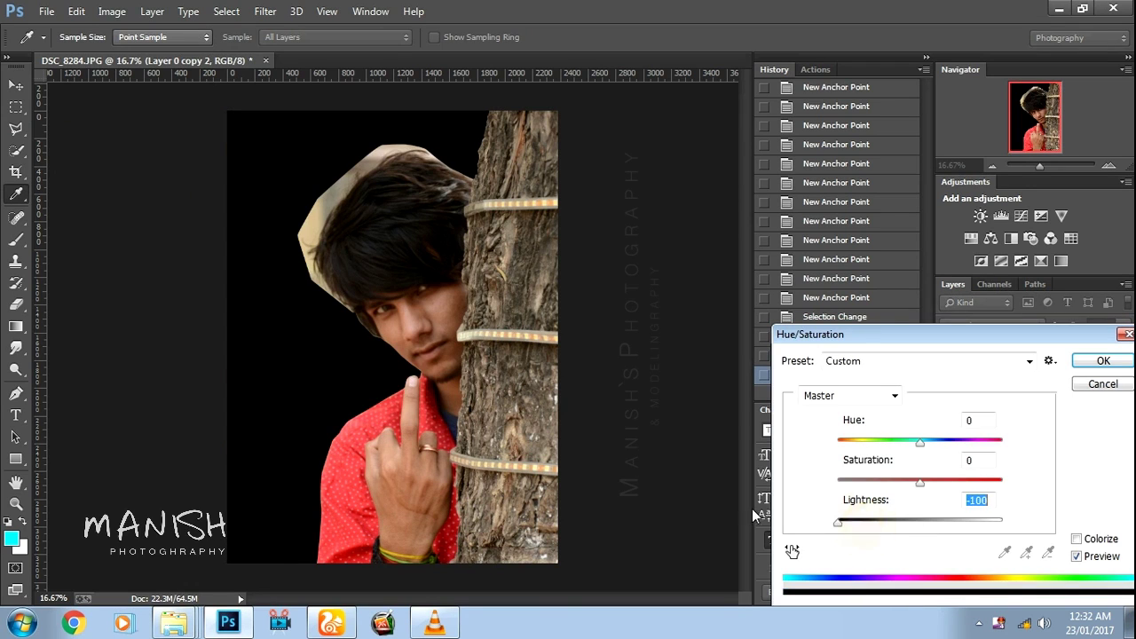
{"action": "key", "text": "Return"}
- Quick Select the boy's head, shirt and the whole tree trunk on Layer 0 copy
{"action": "left_click", "coordinate": [21, 154]}
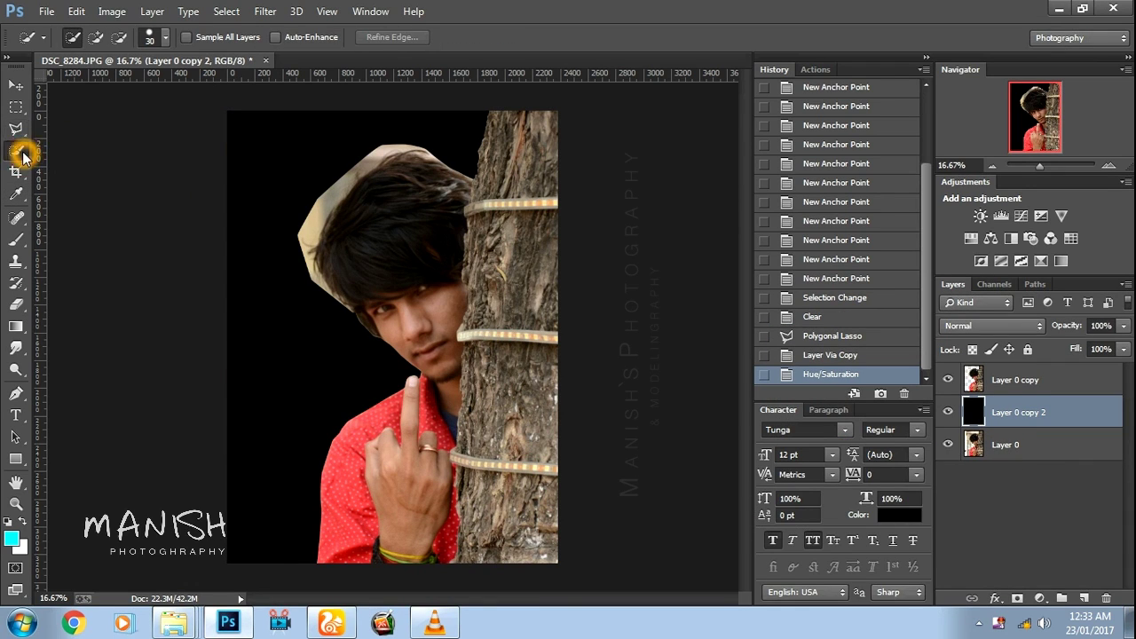
{"action": "left_click", "coordinate": [1092, 381]}
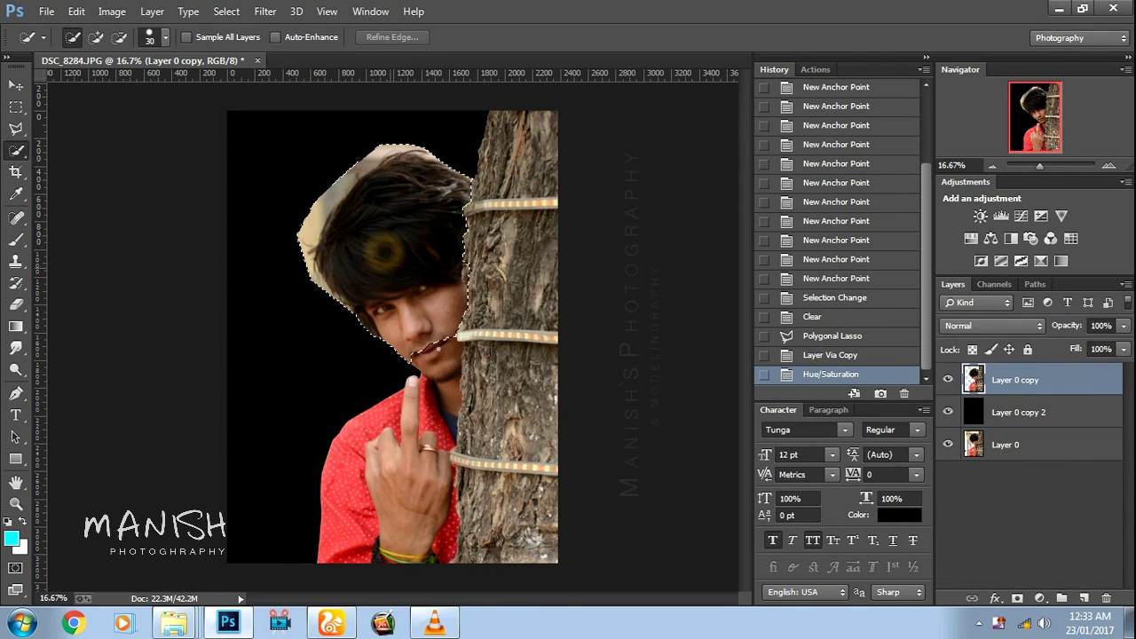
{"action": "left_click_drag", "start_coordinate": [428, 334], "coordinate": [370, 557]}
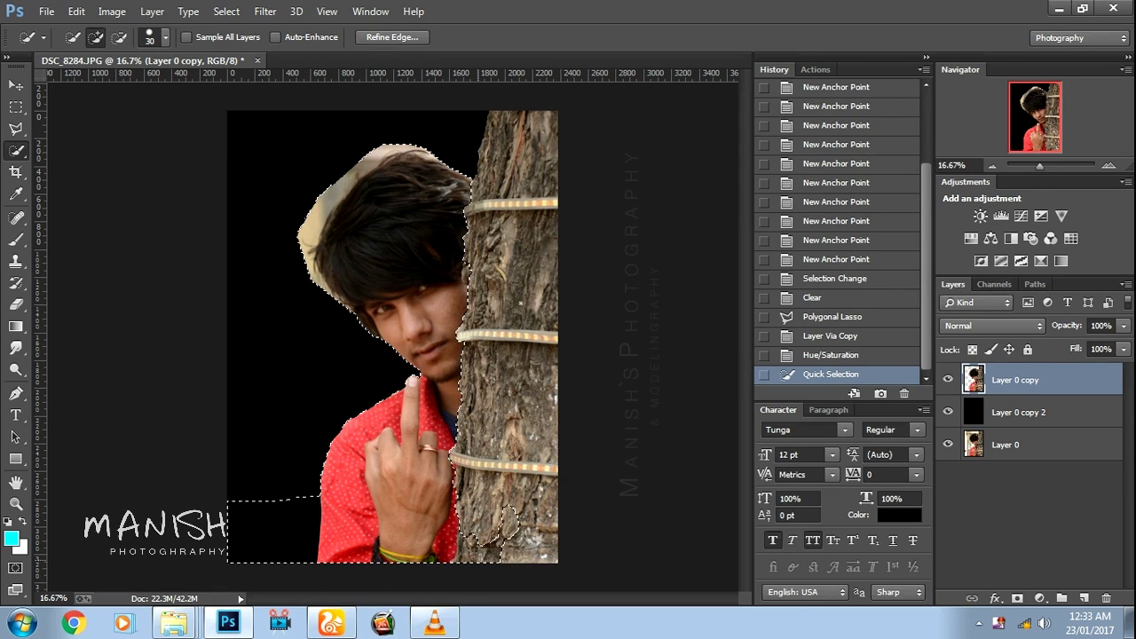
{"action": "left_click_drag", "start_coordinate": [538, 132], "coordinate": [461, 256]}
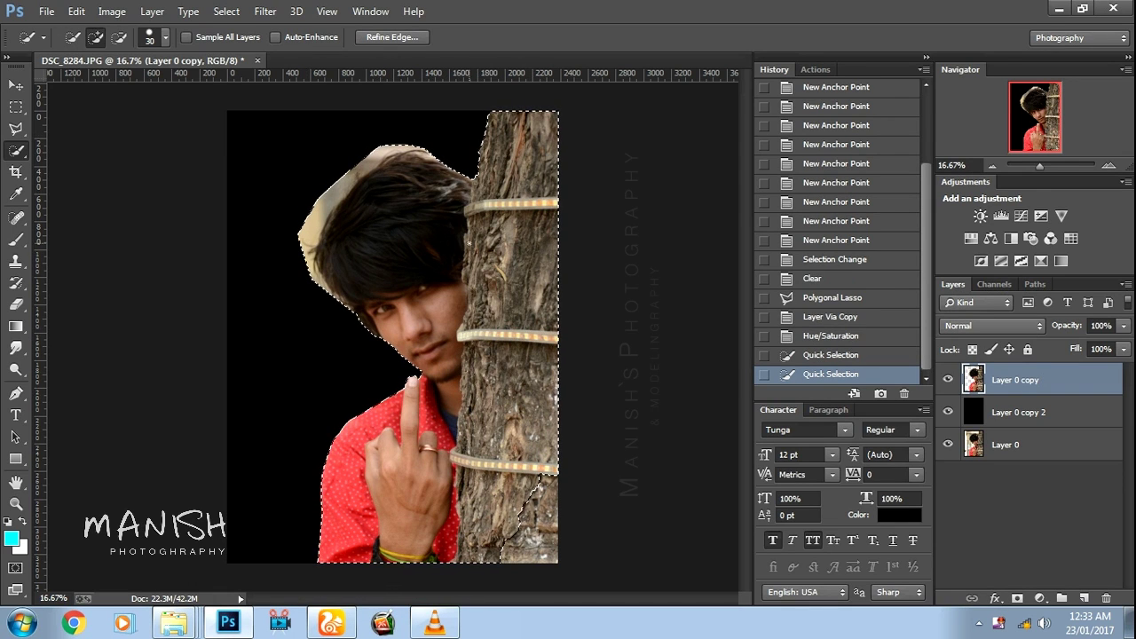
{"action": "left_click_drag", "start_coordinate": [525, 479], "coordinate": [544, 572]}
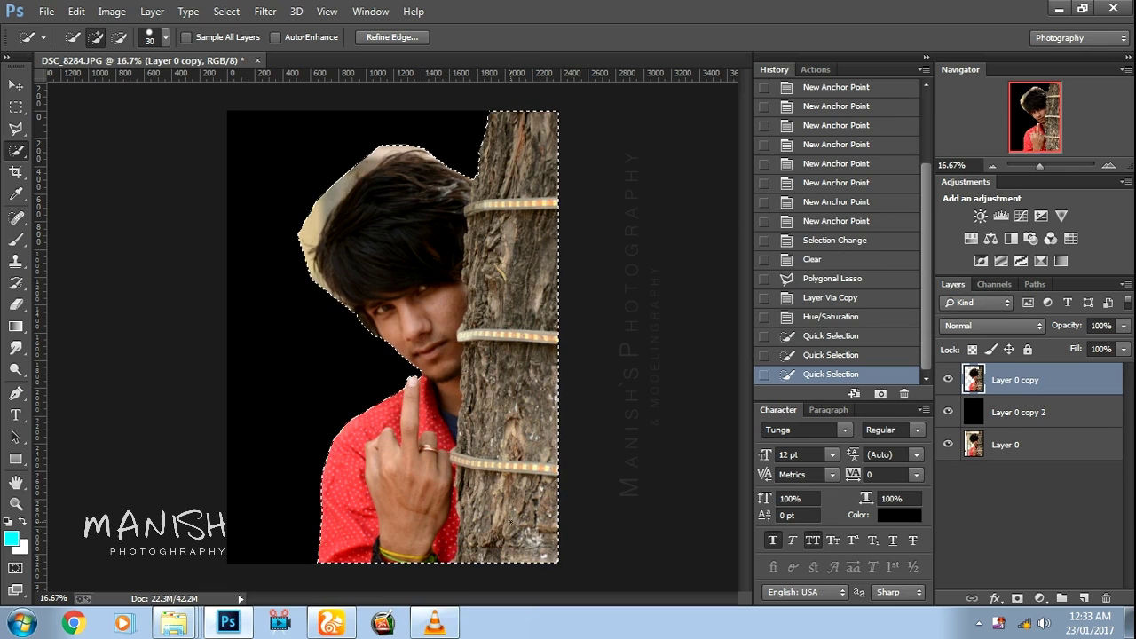
- Refine the hair edge with Contrast 36 and Feather 1.6 px, then copy it to Layer 1
{"action": "left_click", "coordinate": [383, 36]}
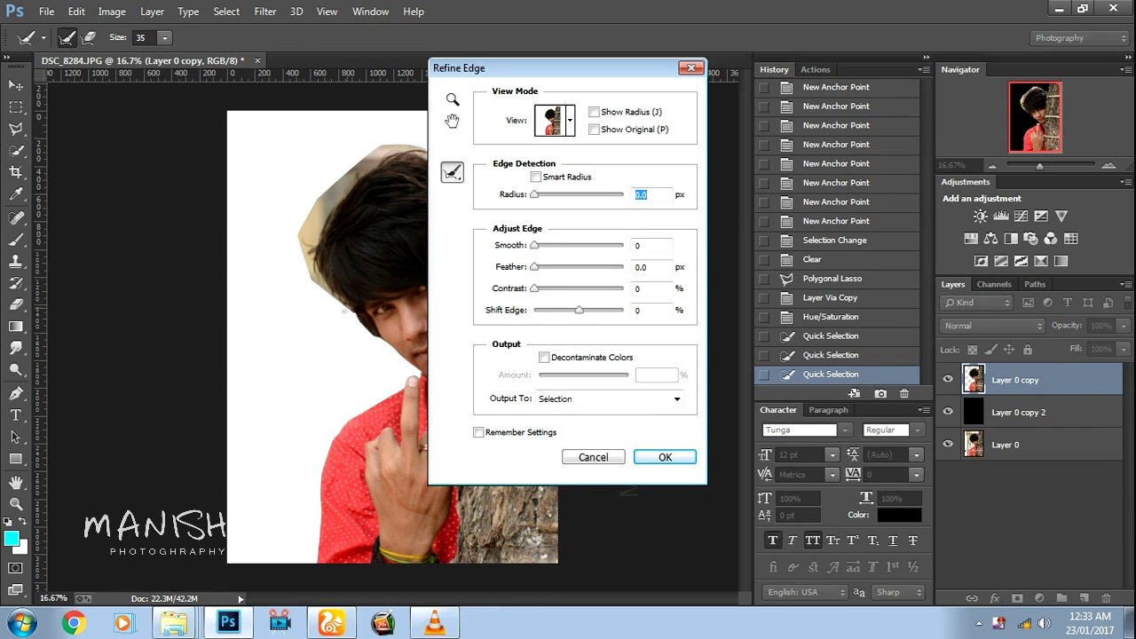
{"action": "left_click", "coordinate": [344, 312]}
{"action": "left_click_drag", "start_coordinate": [577, 289], "coordinate": [547, 267]}
{"action": "left_click_drag", "start_coordinate": [268, 245], "coordinate": [317, 165]}
{"action": "mouse_move", "coordinate": [241, 300]}
{"action": "left_mouse_down"}
{"action": "mouse_move", "coordinate": [362, 229]}
{"action": "mouse_move", "coordinate": [355, 200]}
{"action": "mouse_move", "coordinate": [281, 236]}
{"action": "mouse_move", "coordinate": [279, 266]}
{"action": "left_mouse_up"}
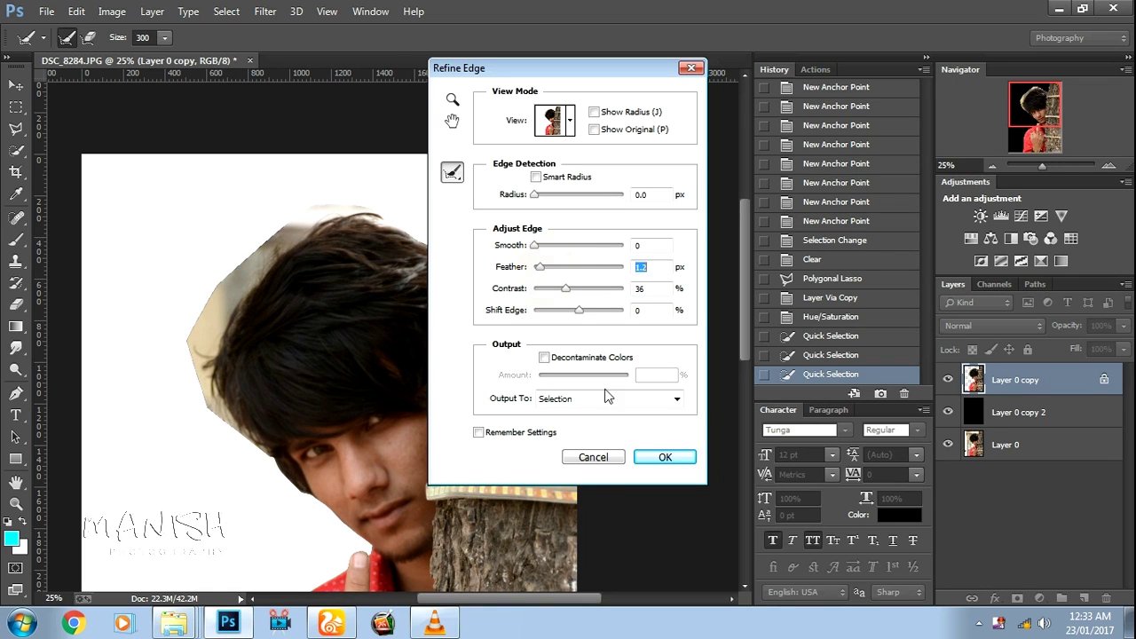
{"action": "mouse_move", "coordinate": [537, 275]}
{"action": "left_mouse_down"}
{"action": "mouse_move", "coordinate": [570, 288]}
{"action": "mouse_move", "coordinate": [551, 273]}
{"action": "left_mouse_up"}
{"action": "left_click", "coordinate": [666, 457]}
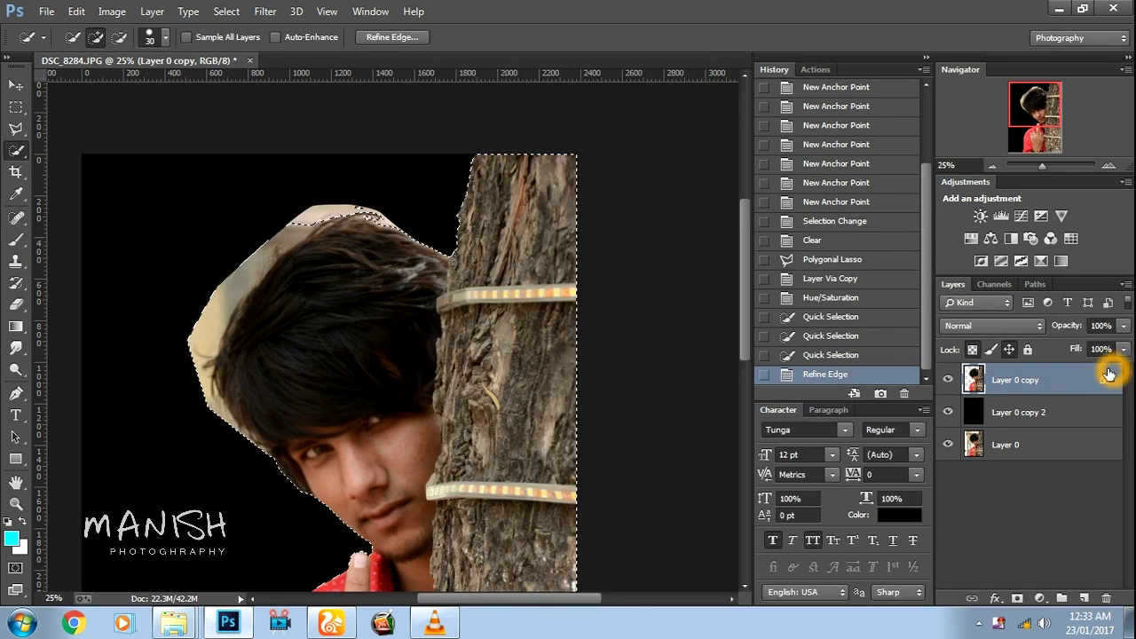
{"action": "left_click", "coordinate": [1011, 350]}
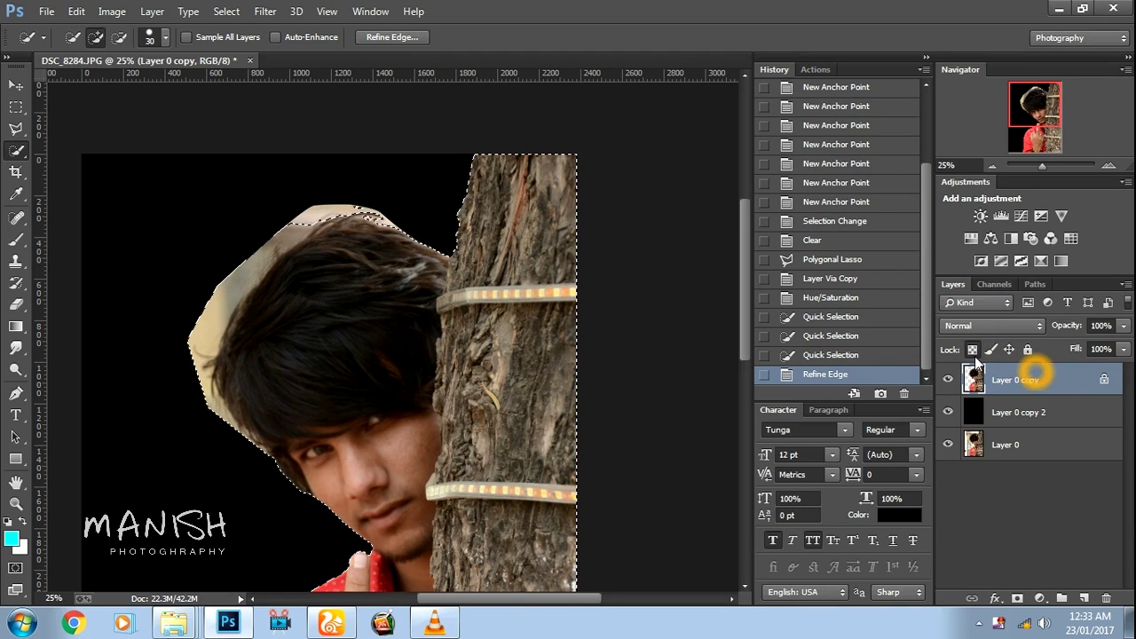
{"action": "key", "text": "ctrl+j"}
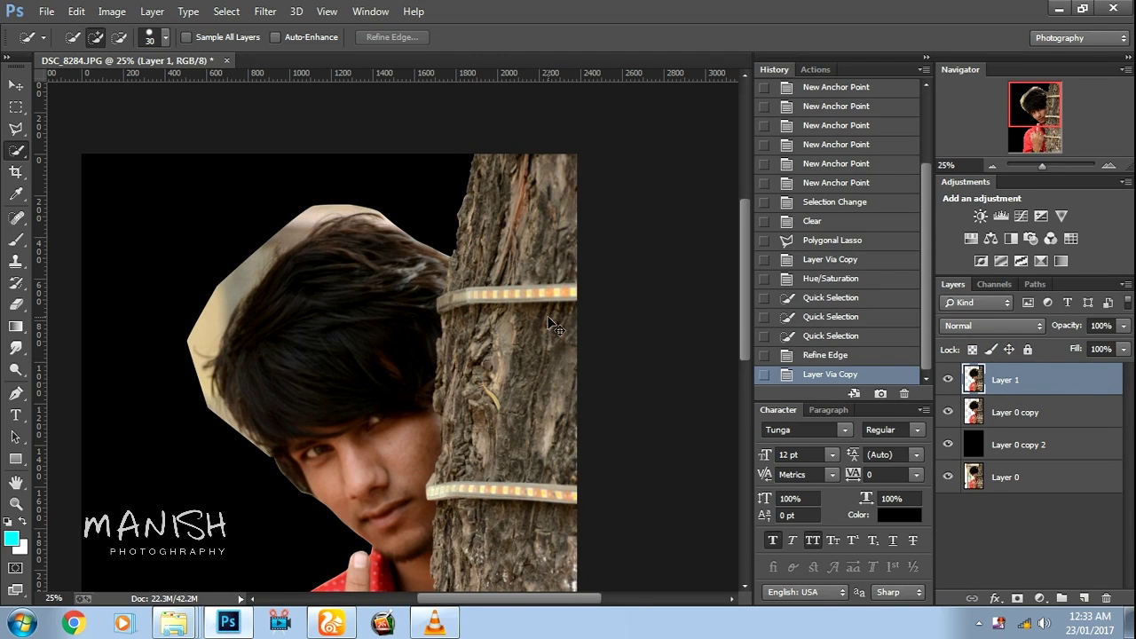
- Delete the Layer 0 copy layer
{"action": "scroll", "coordinate": [555, 327], "scroll_direction": "down", "scroll_amount": 1}
{"action": "left_click", "coordinate": [1105, 416]}
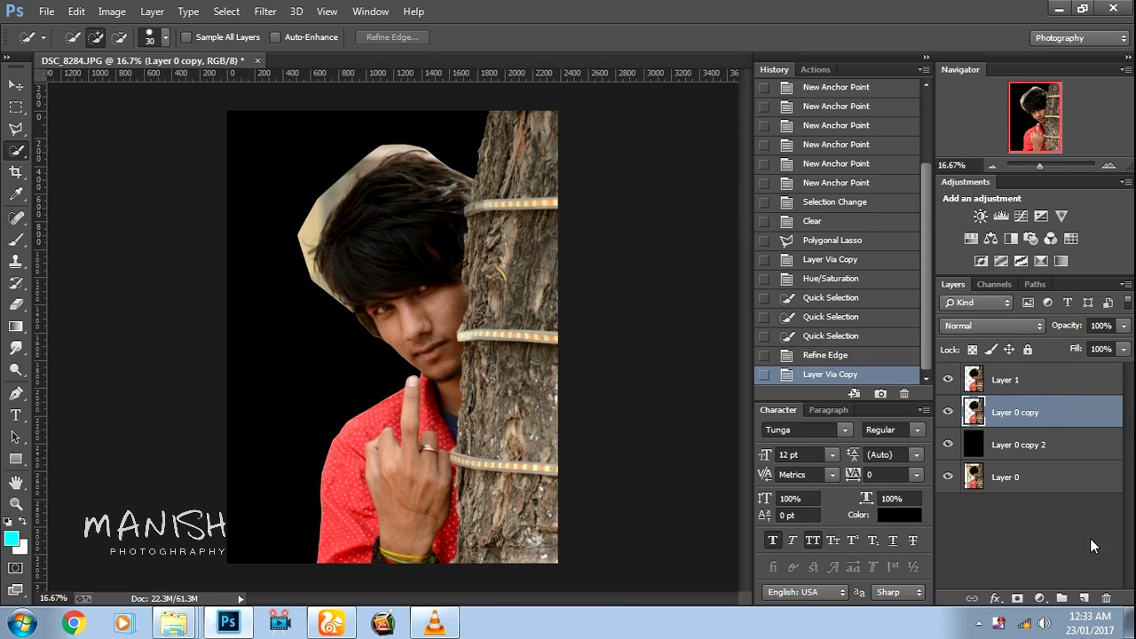
{"action": "left_click", "coordinate": [1103, 597]}
{"action": "left_click", "coordinate": [990, 387]}
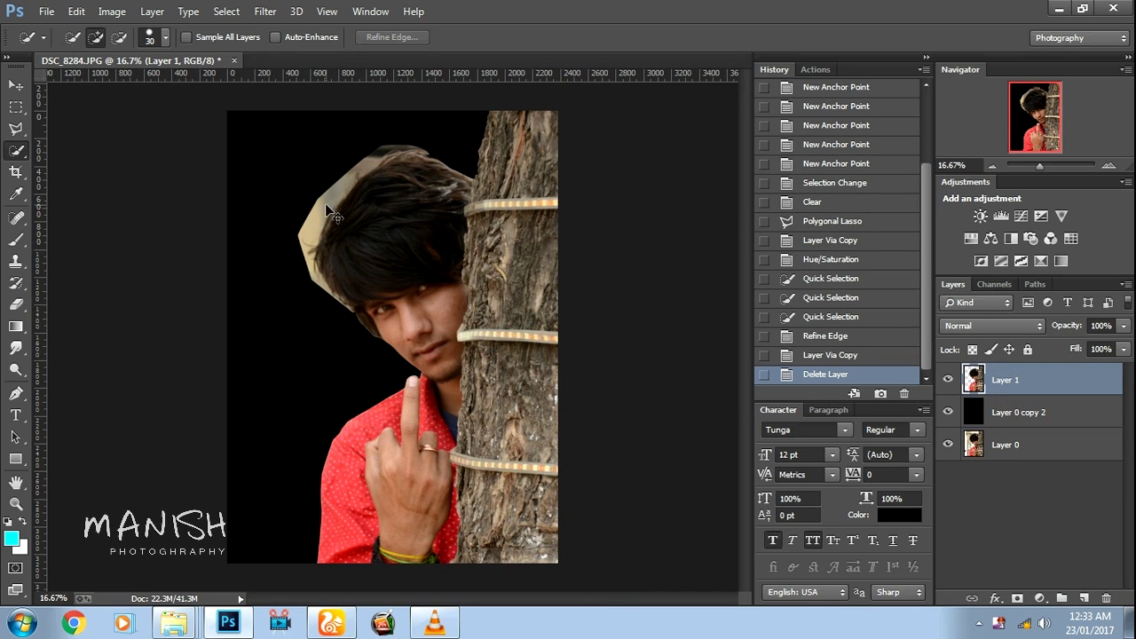
- Pick the Eraser and keep a hidden Layer 1 copy as a backup, working on Layer 1
{"action": "scroll", "coordinate": [372, 252], "scroll_direction": "up", "scroll_amount": 1}
{"action": "scroll", "coordinate": [331, 213], "scroll_direction": "up", "scroll_amount": 1}
{"action": "scroll", "coordinate": [329, 210], "scroll_direction": "up", "scroll_amount": 2}
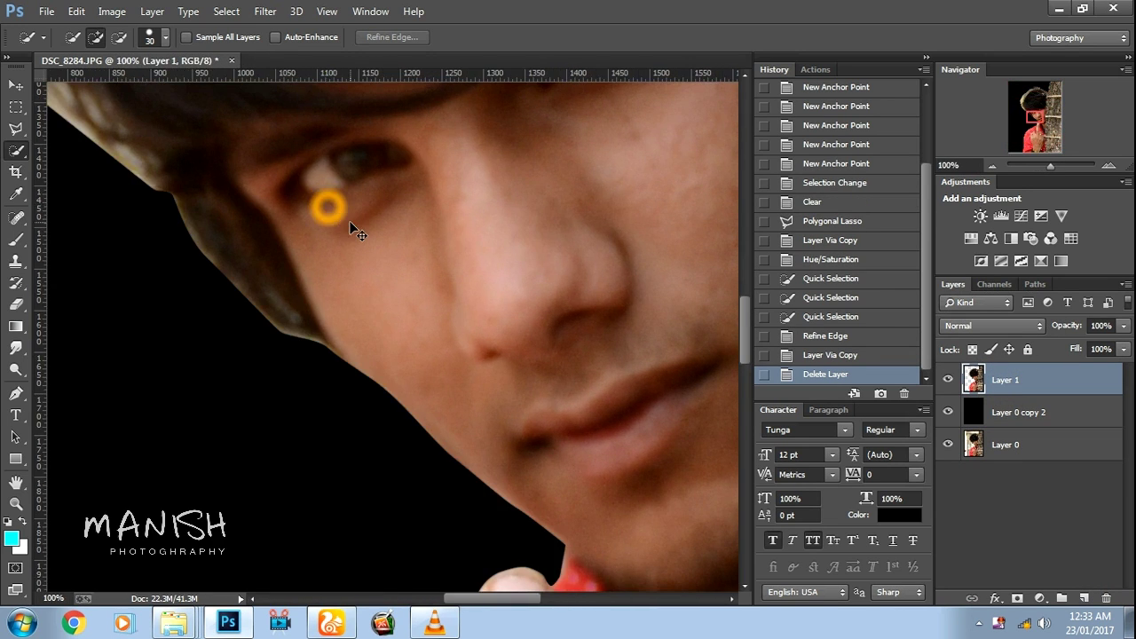
{"action": "scroll", "coordinate": [329, 215], "scroll_direction": "down", "scroll_amount": 1}
{"action": "scroll", "coordinate": [355, 241], "scroll_direction": "up", "scroll_amount": 5}
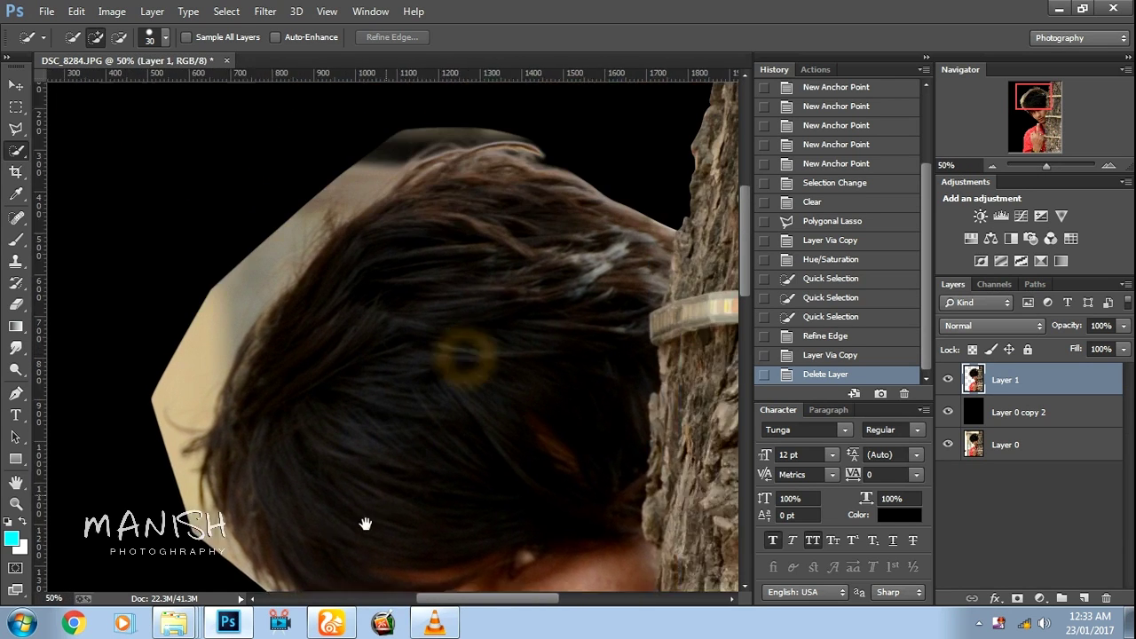
{"action": "left_click_drag", "start_coordinate": [512, 379], "coordinate": [509, 380]}
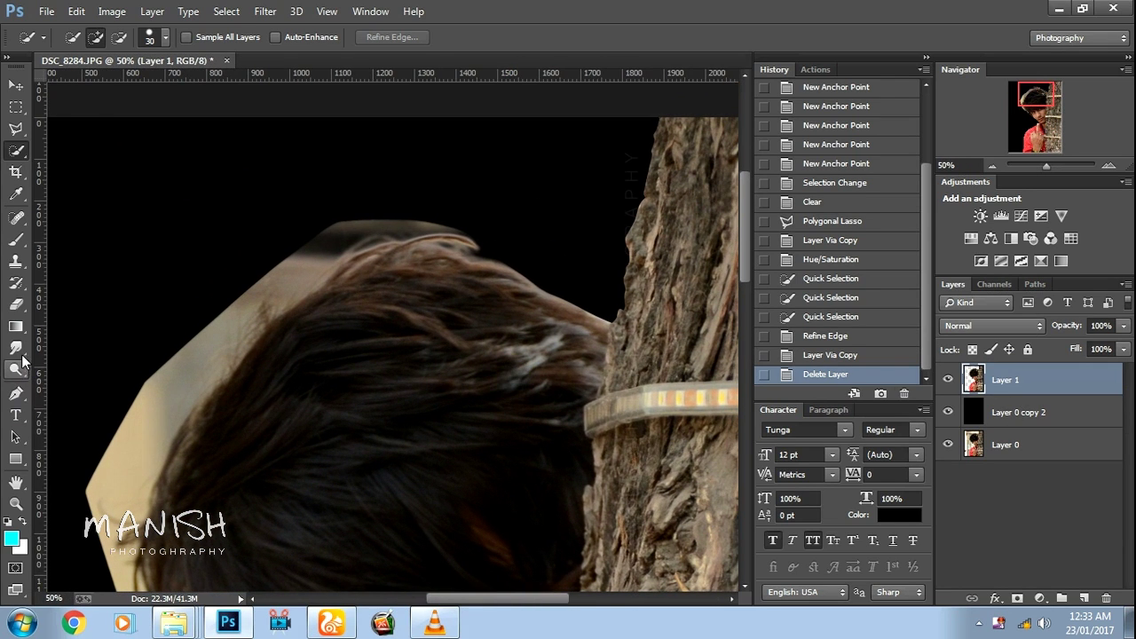
{"action": "left_click", "coordinate": [18, 306]}
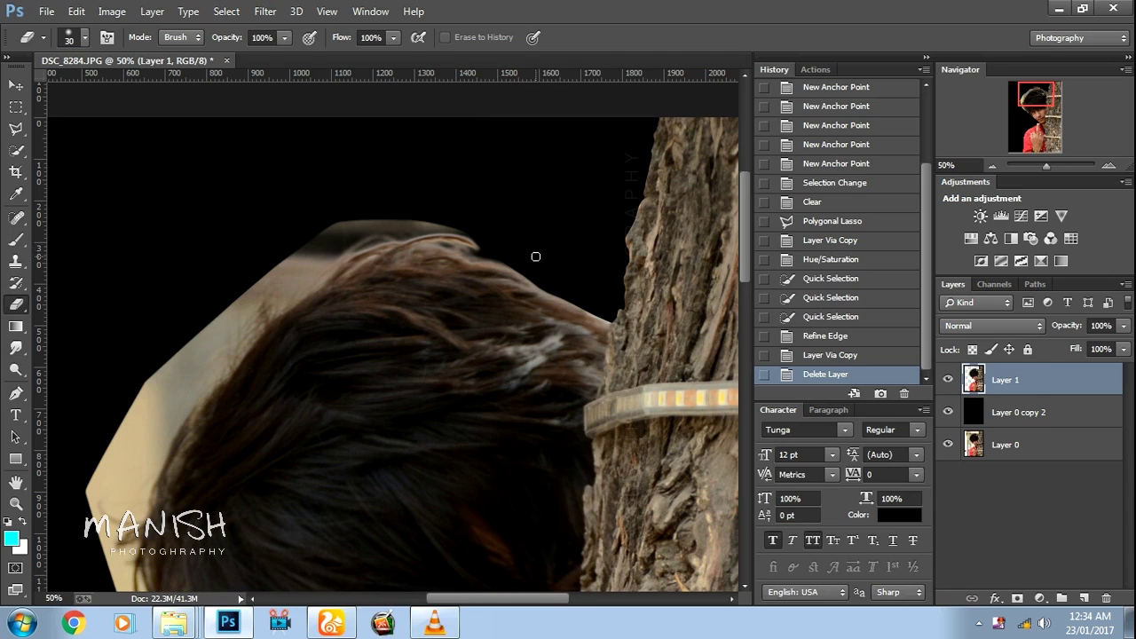
{"action": "key", "text": "ctrl+j"}
{"action": "left_click", "coordinate": [948, 380]}
{"action": "left_click", "coordinate": [976, 413]}
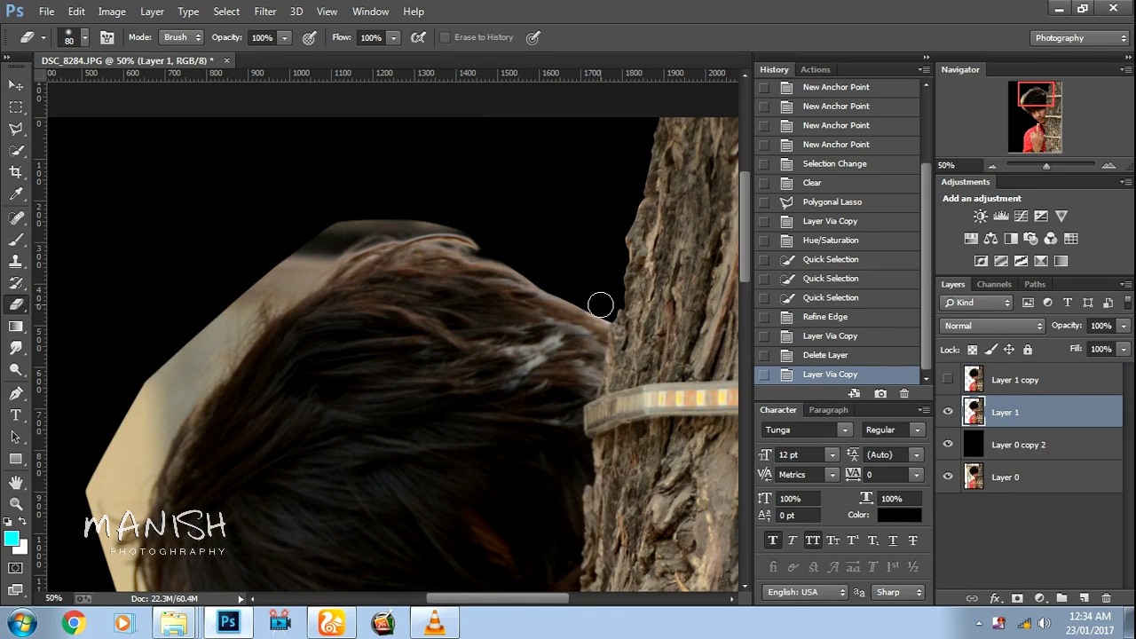
- Erase leftover background along the hair edge using a 100 then 80 px eraser
{"action": "mouse_move", "coordinate": [490, 241]}
{"action": "left_mouse_down"}
{"action": "mouse_move", "coordinate": [335, 228]}
{"action": "mouse_move", "coordinate": [183, 350]}
{"action": "left_mouse_up"}
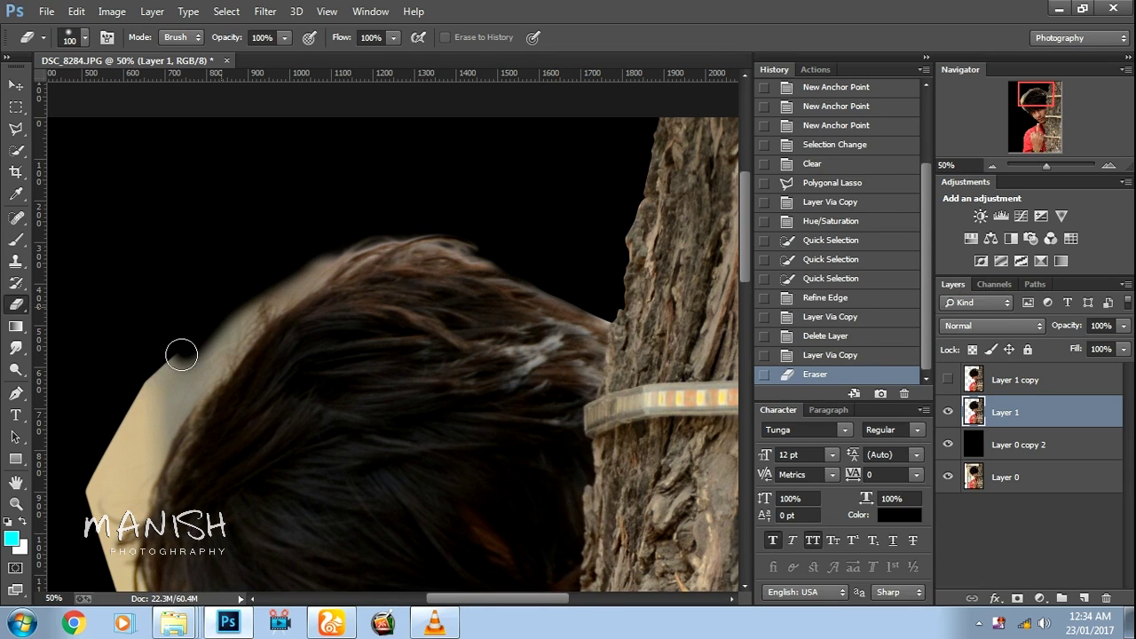
{"action": "key", "text": "bracketright"}
{"action": "key", "text": "bracketright"}
{"action": "mouse_move", "coordinate": [292, 279]}
{"action": "left_mouse_down"}
{"action": "mouse_move", "coordinate": [129, 419]}
{"action": "mouse_move", "coordinate": [275, 279]}
{"action": "left_mouse_up"}
{"action": "mouse_move", "coordinate": [140, 299]}
{"action": "left_mouse_down"}
{"action": "mouse_move", "coordinate": [388, 219]}
{"action": "mouse_move", "coordinate": [361, 264]}
{"action": "mouse_move", "coordinate": [388, 286]}
{"action": "mouse_move", "coordinate": [385, 474]}
{"action": "mouse_move", "coordinate": [444, 528]}
{"action": "mouse_move", "coordinate": [408, 363]}
{"action": "left_mouse_up"}
{"action": "mouse_move", "coordinate": [456, 390]}
{"action": "left_mouse_down"}
{"action": "mouse_move", "coordinate": [363, 300]}
{"action": "mouse_move", "coordinate": [354, 197]}
{"action": "left_mouse_up"}
{"action": "key", "text": "bracketleft"}
{"action": "key", "text": "bracketleft"}
{"action": "left_click_drag", "start_coordinate": [504, 449], "coordinate": [527, 452]}
- Zoom in and erase the remaining background specks at the top of the hair
{"action": "scroll", "coordinate": [381, 299], "scroll_direction": "up", "scroll_amount": 5}
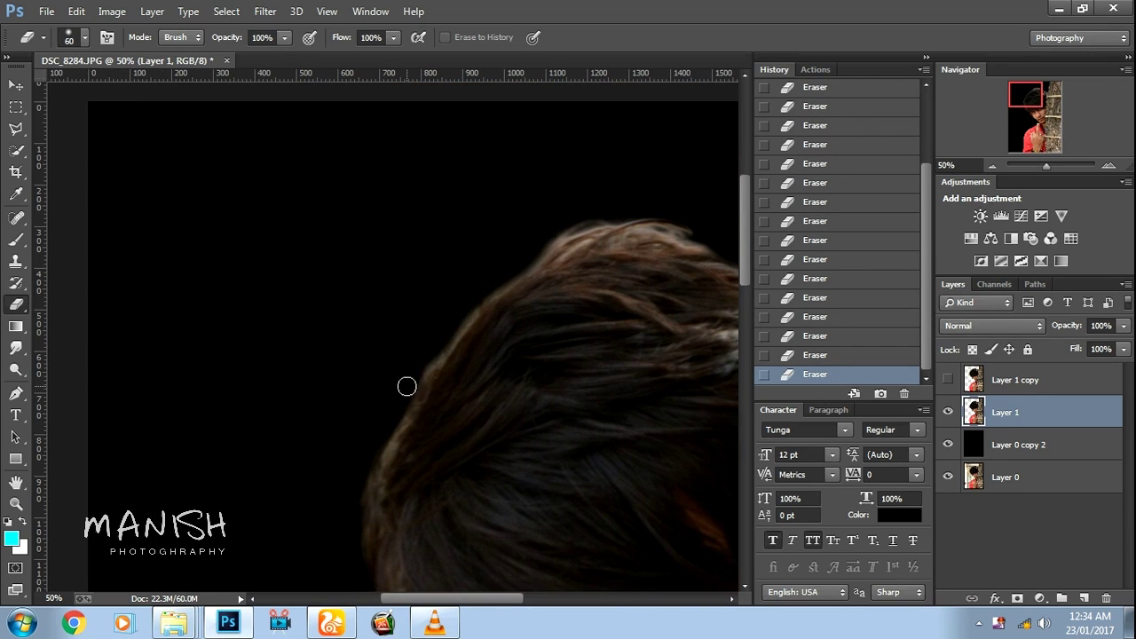
{"action": "scroll", "coordinate": [390, 195], "scroll_direction": "right", "scroll_amount": 3}
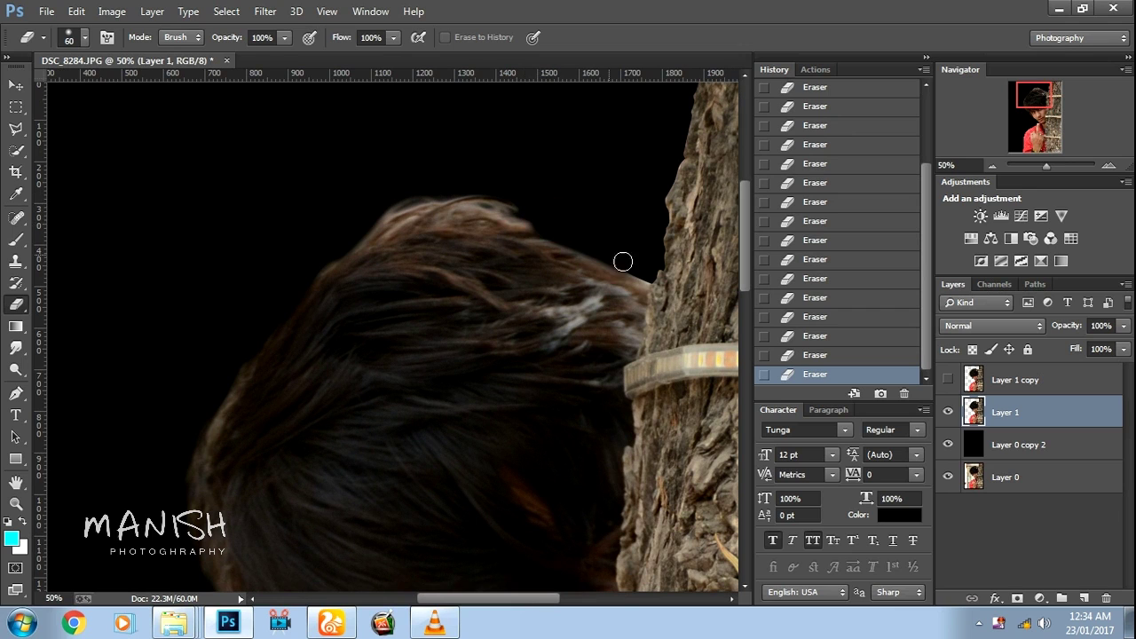
{"action": "scroll", "coordinate": [300, 247], "scroll_direction": "down", "scroll_amount": 1}
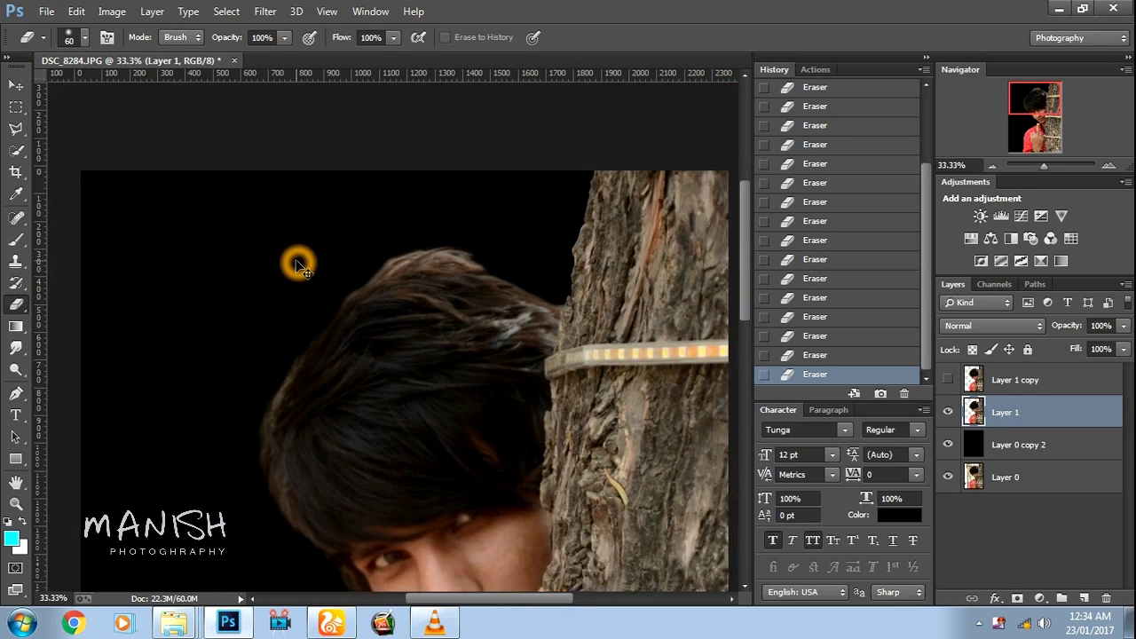
{"action": "scroll", "coordinate": [296, 261], "scroll_direction": "down", "scroll_amount": 2}
{"action": "left_click", "coordinate": [342, 205]}
{"action": "left_click", "coordinate": [348, 197]}
{"action": "left_click", "coordinate": [317, 242]}
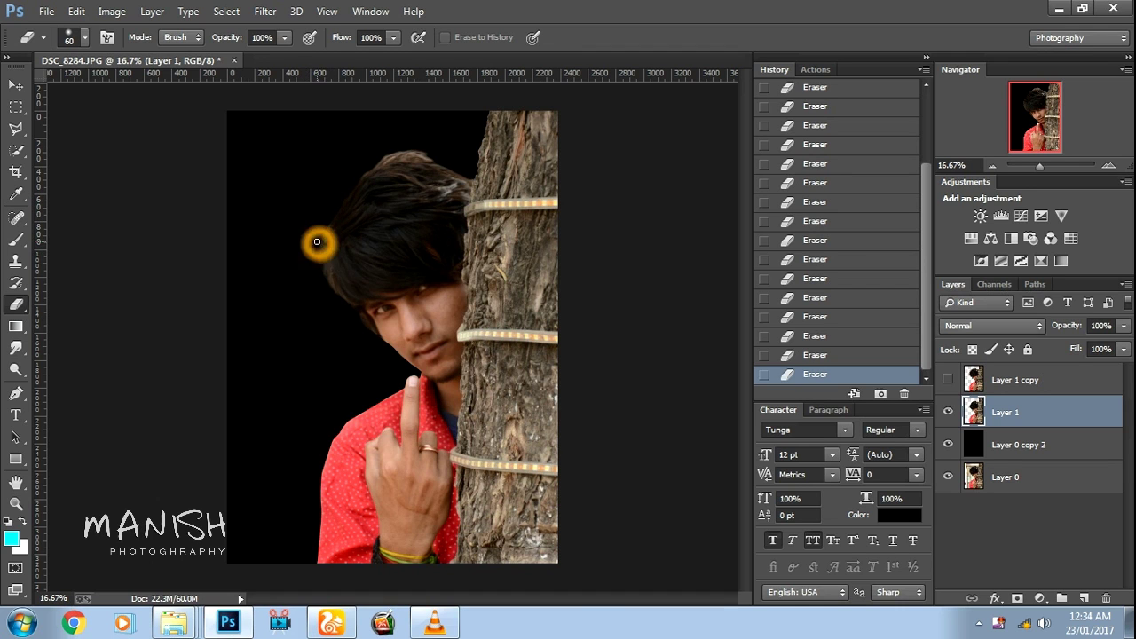
{"action": "scroll", "coordinate": [344, 316], "scroll_direction": "up", "scroll_amount": 2}
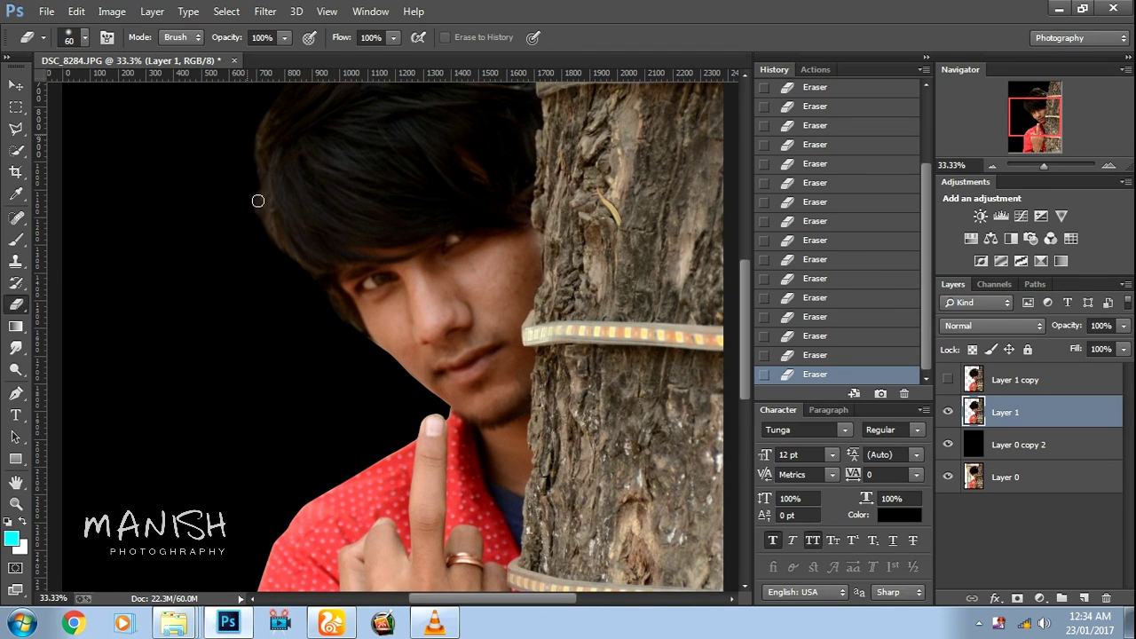
{"action": "scroll", "coordinate": [282, 271], "scroll_direction": "down", "scroll_amount": 2}
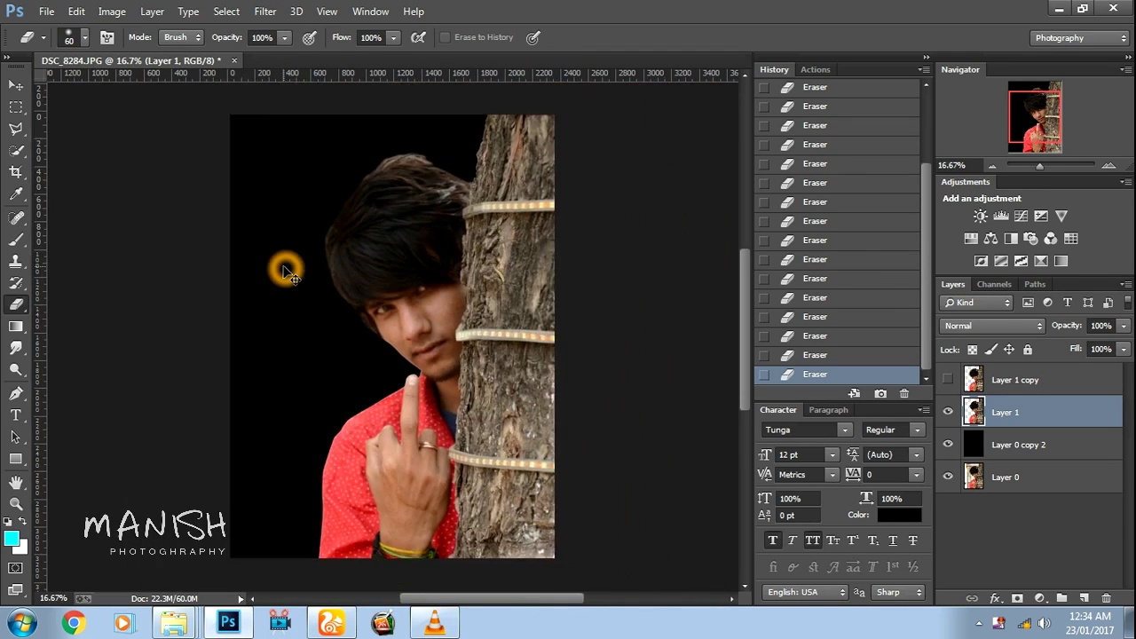
{"action": "scroll", "coordinate": [424, 280], "scroll_direction": "down", "scroll_amount": 1}
{"action": "mouse_move", "coordinate": [175, 623]}
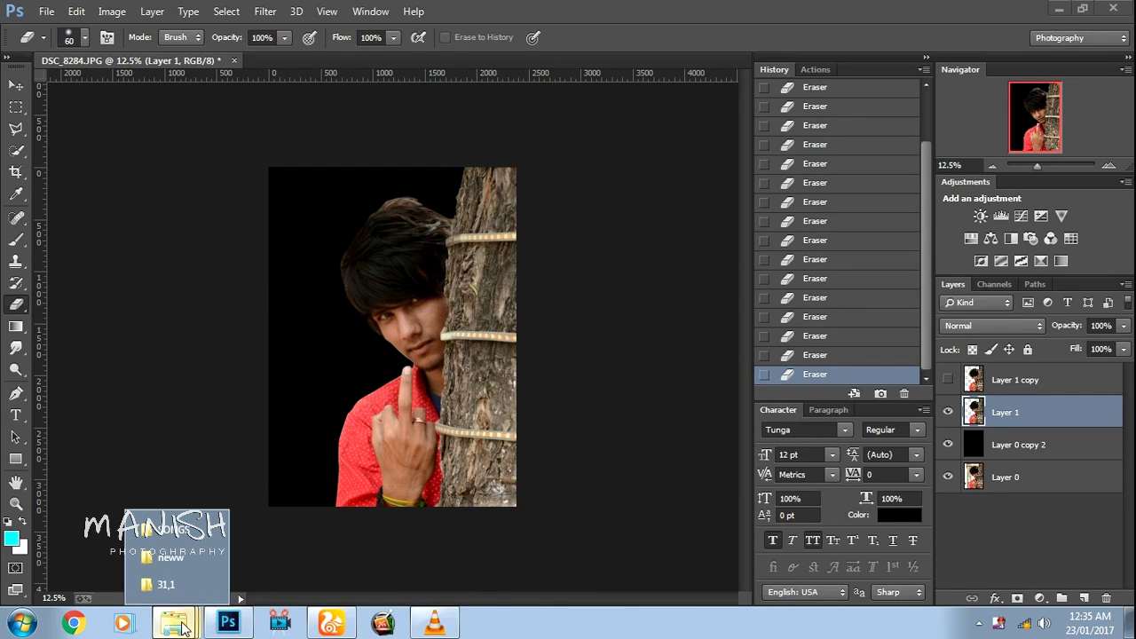
- Place Fall-Nature-Background-Pictures into the document, enlarged to fill the canvas
{"action": "left_click", "coordinate": [182, 554]}
{"action": "left_click_drag", "start_coordinate": [451, 266], "coordinate": [513, 399]}
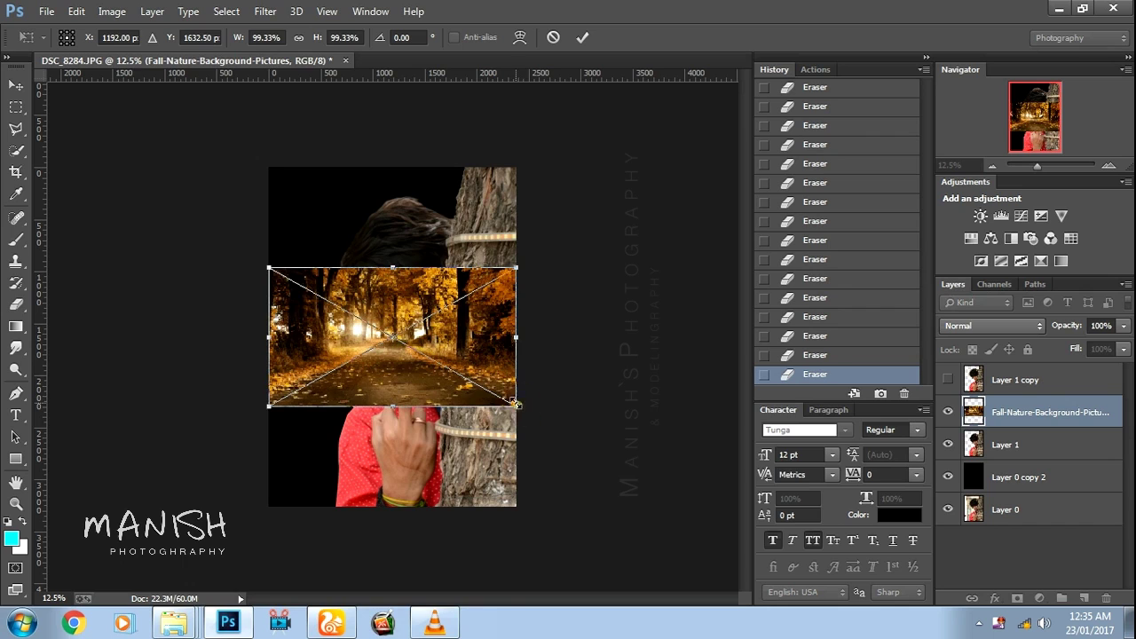
{"action": "left_click_drag", "start_coordinate": [515, 404], "coordinate": [705, 507]}
{"action": "key", "text": "Return"}
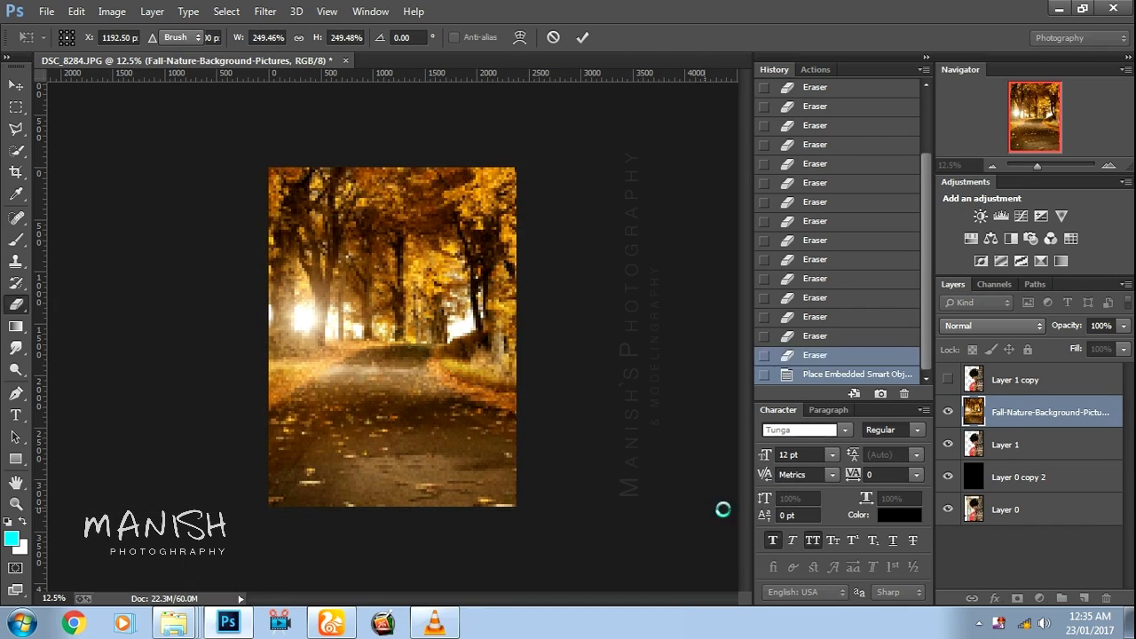
- Send the forest photo below Layer 1, rasterize it, and nudge its position
{"action": "key", "text": "ctrl+bracketleft"}
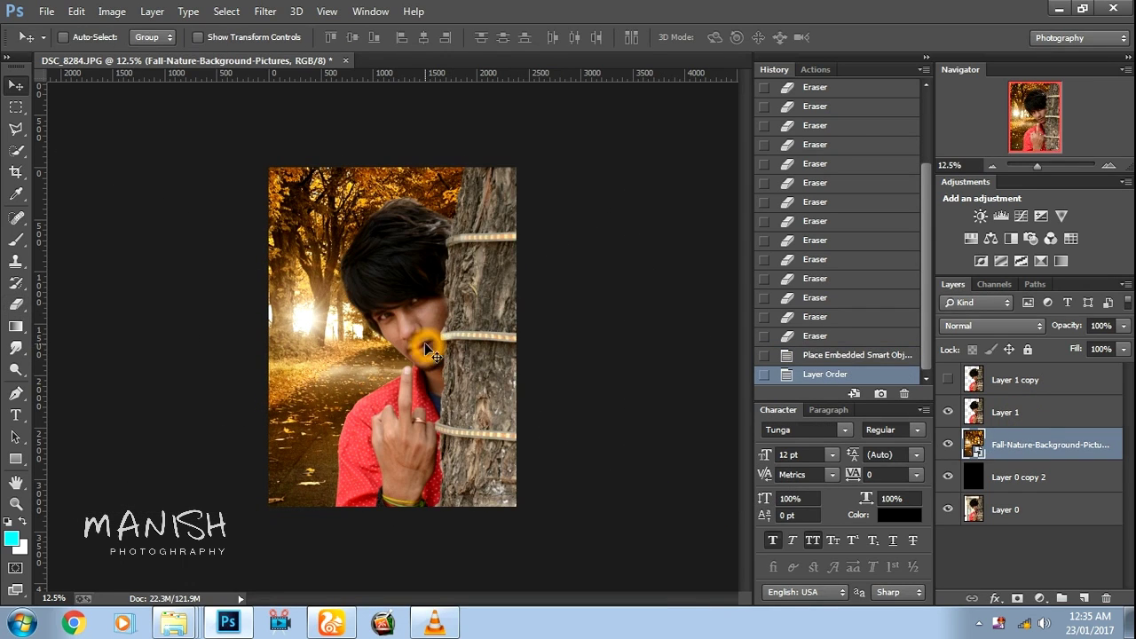
{"action": "key", "text": "e"}
{"action": "key", "text": "ctrl+t"}
{"action": "mouse_move", "coordinate": [465, 365]}
{"action": "left_mouse_down"}
{"action": "mouse_move", "coordinate": [493, 368]}
{"action": "mouse_move", "coordinate": [466, 371]}
{"action": "left_mouse_up"}
{"action": "key", "text": "Return"}
{"action": "key", "text": "b"}
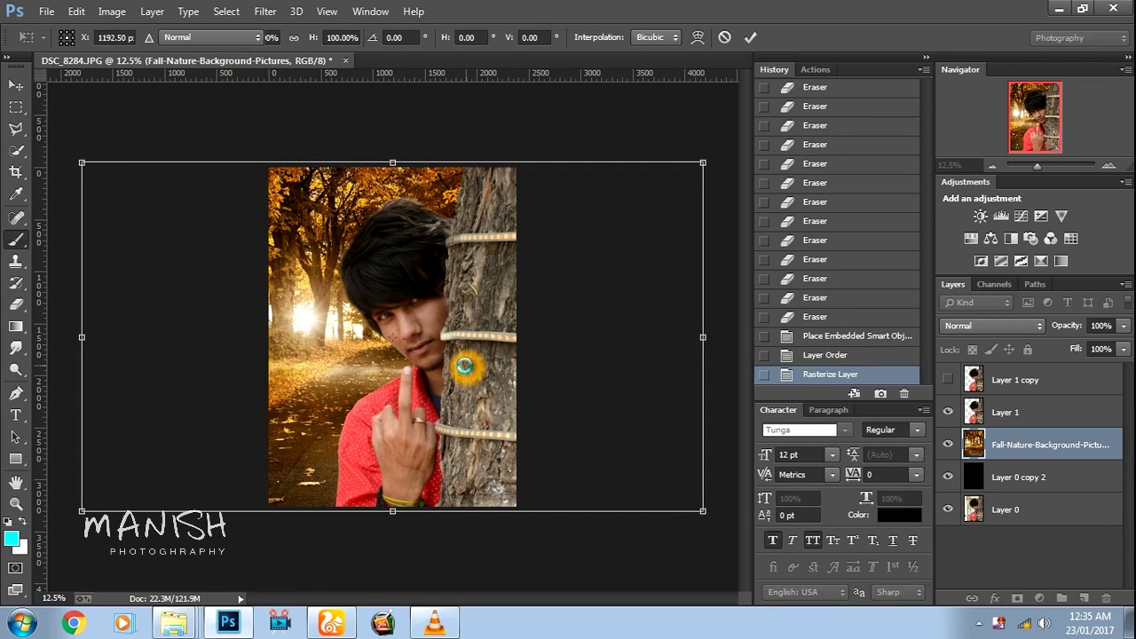
{"action": "left_click", "coordinate": [265, 11]}
{"action": "mouse_move", "coordinate": [273, 210]}
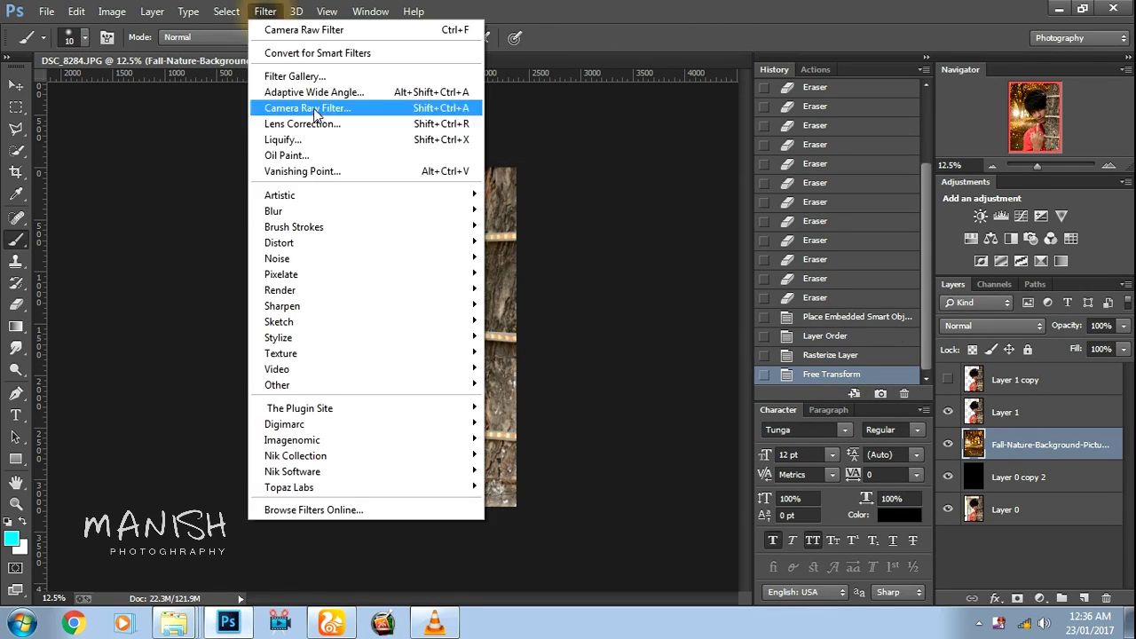
- Apply a Field Blur with a raised blur amount to the autumn forest layer
{"action": "left_click", "coordinate": [537, 243]}
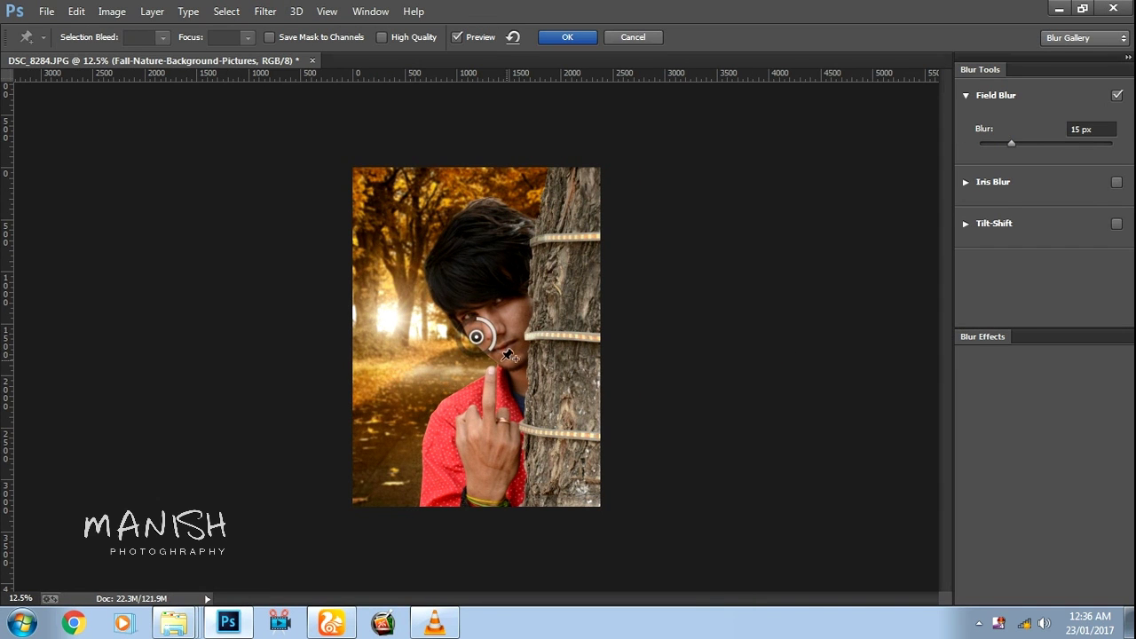
{"action": "left_click_drag", "start_coordinate": [482, 353], "coordinate": [469, 359]}
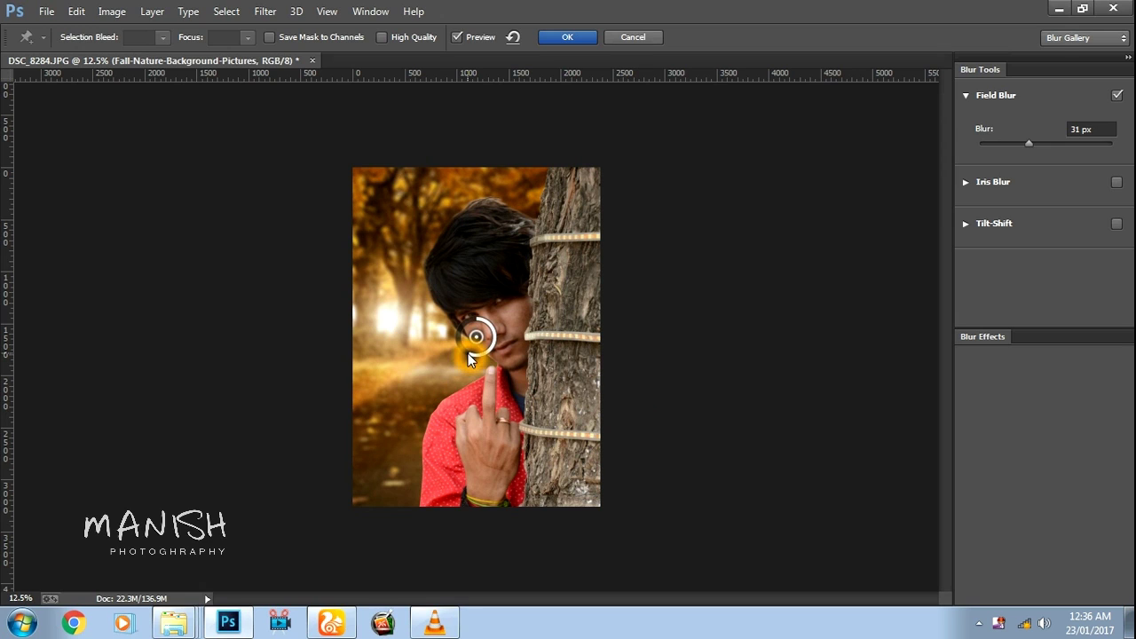
{"action": "left_click", "coordinate": [550, 40]}
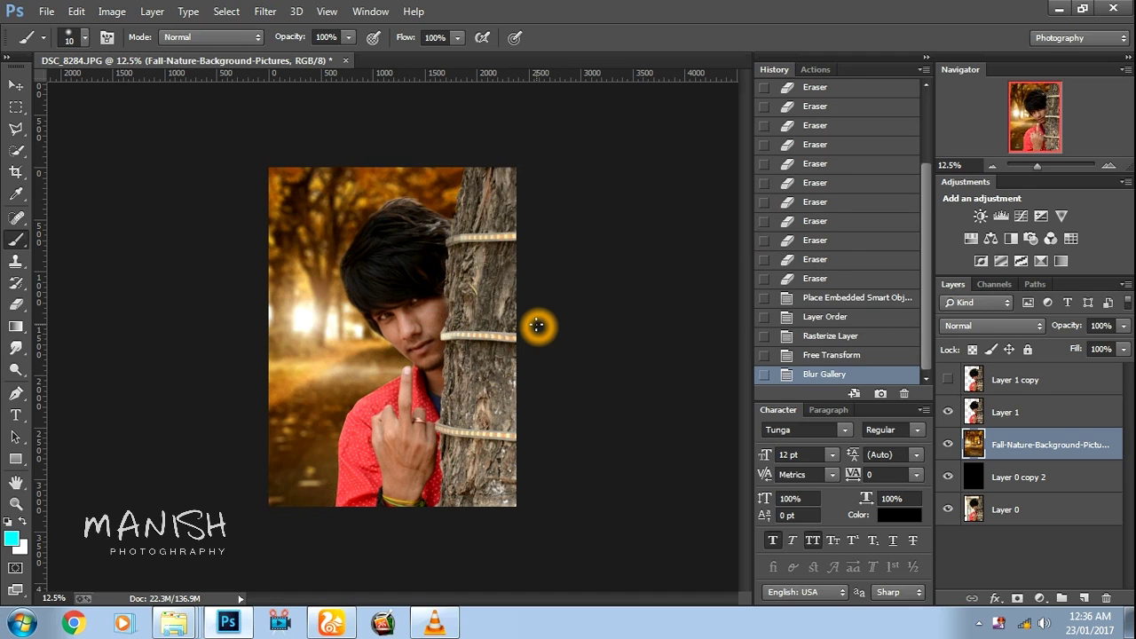
{"action": "scroll", "coordinate": [482, 364], "scroll_direction": "up", "scroll_amount": 1}
- Select Layer 1 and spot-heal the blemish patches on the boy's cheek
{"action": "scroll", "coordinate": [483, 364], "scroll_direction": "up", "scroll_amount": 2}
{"action": "scroll", "coordinate": [483, 360], "scroll_direction": "up", "scroll_amount": 1}
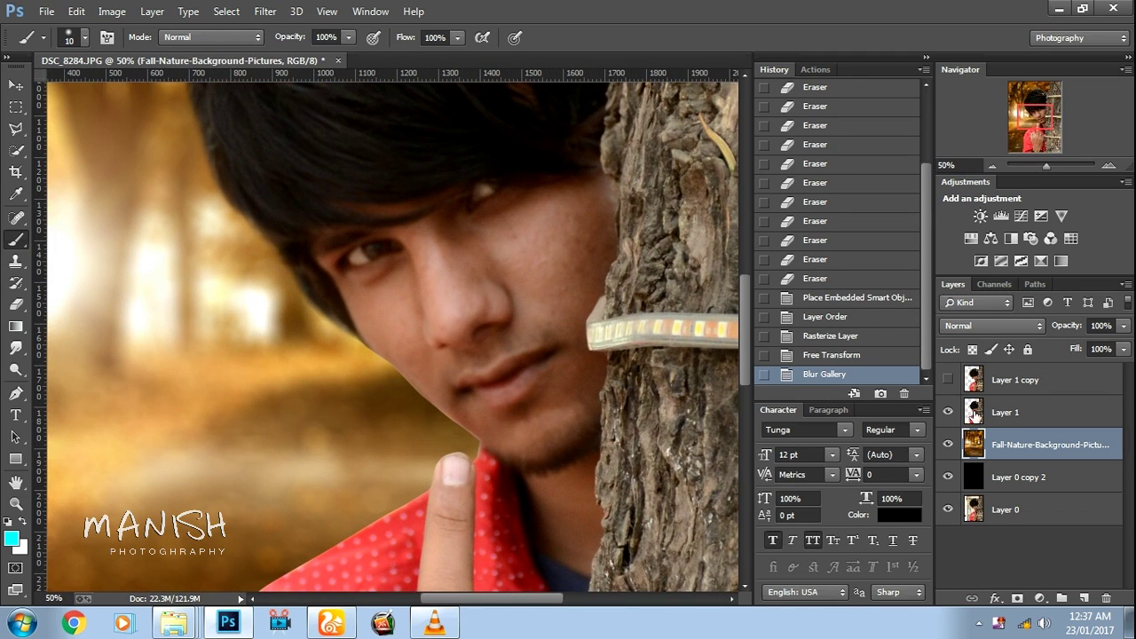
{"action": "left_click", "coordinate": [947, 413]}
{"action": "left_click", "coordinate": [1012, 412]}
{"action": "key", "text": "ctrl+minus"}
{"action": "key", "text": "w"}
{"action": "left_click", "coordinate": [16, 217]}
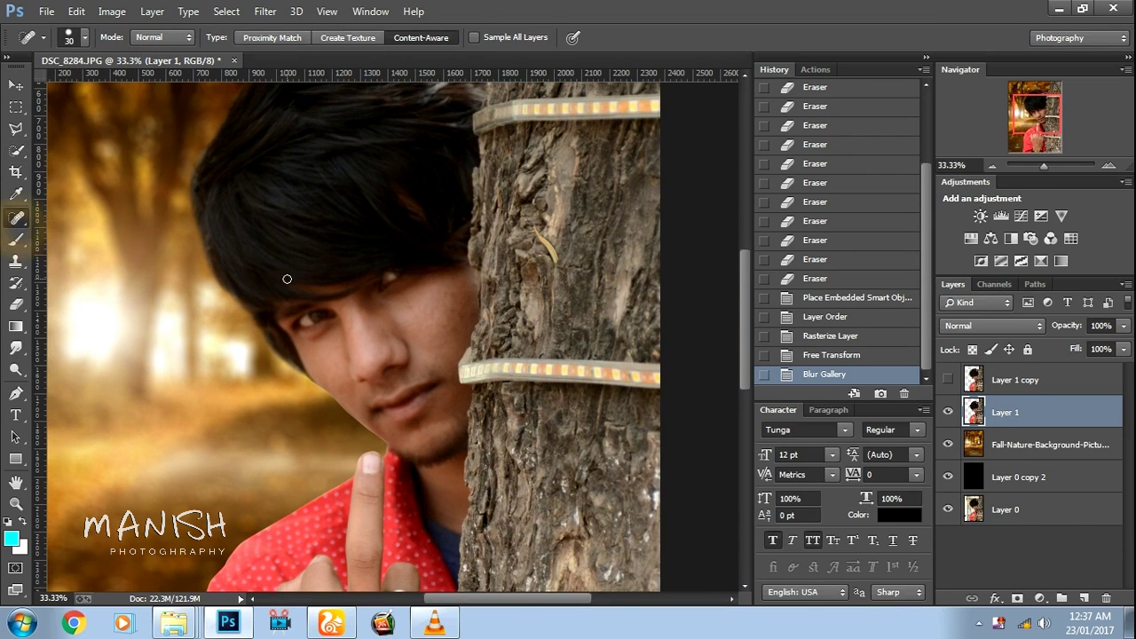
{"action": "scroll", "coordinate": [446, 307], "scroll_direction": "up", "scroll_amount": 1}
{"action": "scroll", "coordinate": [447, 307], "scroll_direction": "up", "scroll_amount": 1}
{"action": "left_click_drag", "start_coordinate": [444, 274], "coordinate": [464, 309]}
{"action": "key", "text": "bracketright"}
{"action": "left_click_drag", "start_coordinate": [515, 270], "coordinate": [519, 301]}
- Heal remaining spots on the cheeks, under the eyes and near the mouth; add Layer 2
{"action": "left_click", "coordinate": [545, 299]}
{"action": "left_click", "coordinate": [524, 257]}
{"action": "left_click", "coordinate": [543, 244]}
{"action": "left_click", "coordinate": [489, 284]}
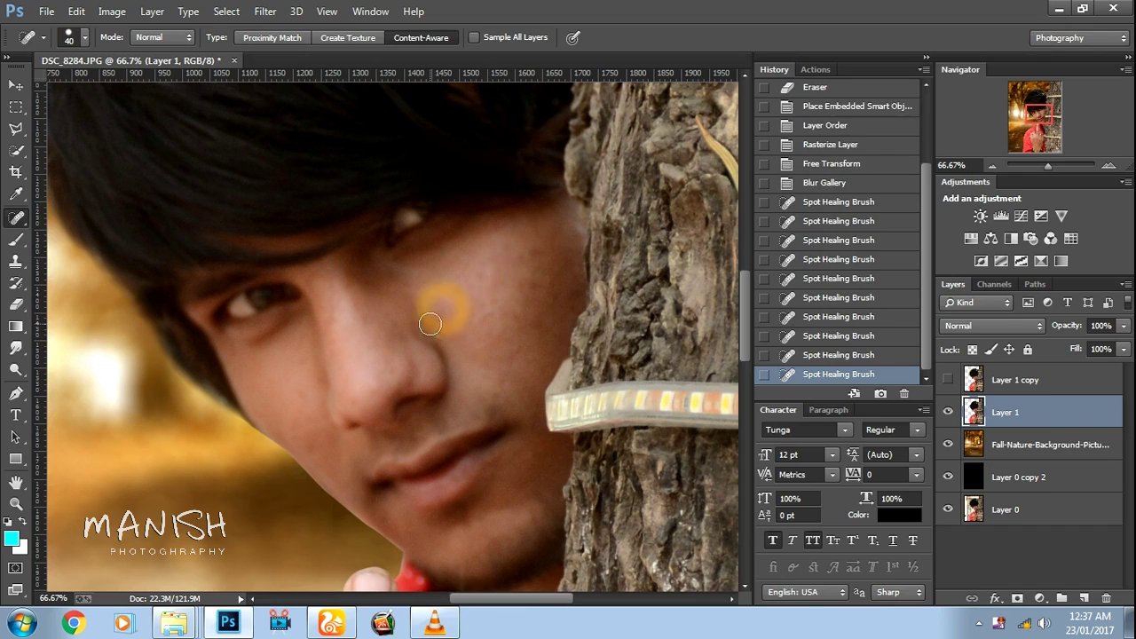
{"action": "key", "text": "bracketleft"}
{"action": "left_click", "coordinate": [311, 377]}
{"action": "left_click", "coordinate": [489, 404]}
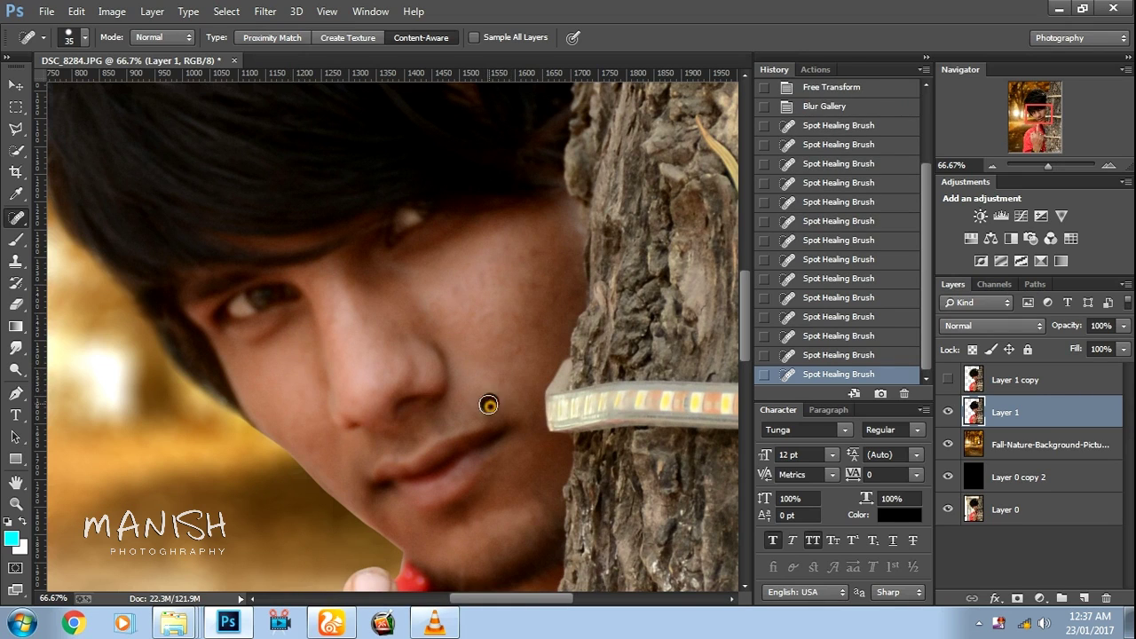
{"action": "left_click", "coordinate": [483, 277]}
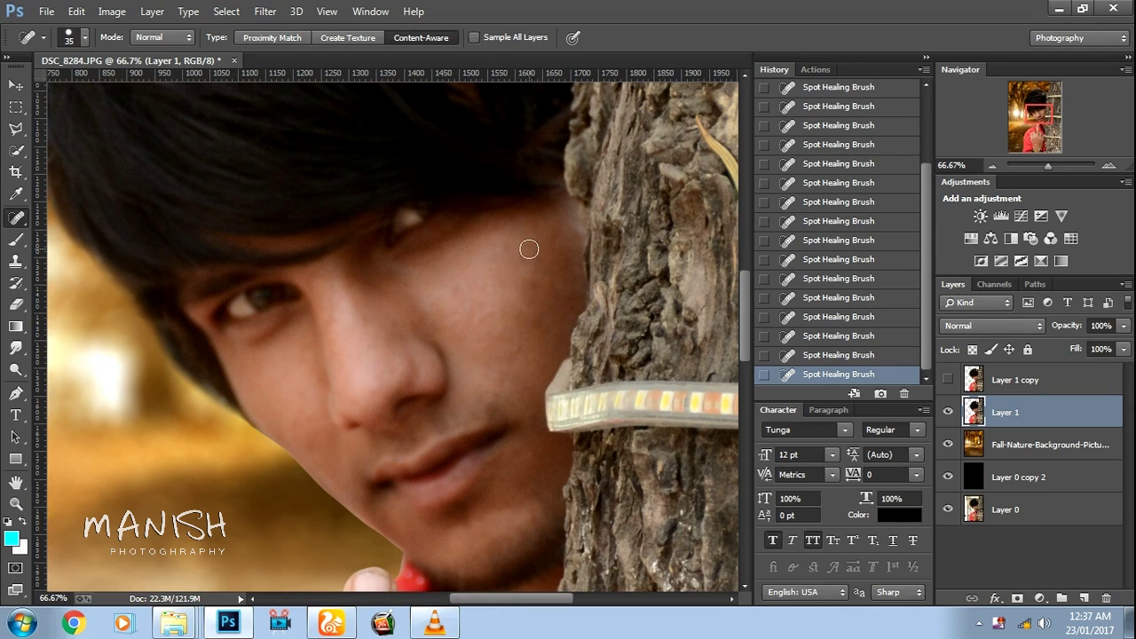
{"action": "left_click_drag", "start_coordinate": [468, 336], "coordinate": [487, 343]}
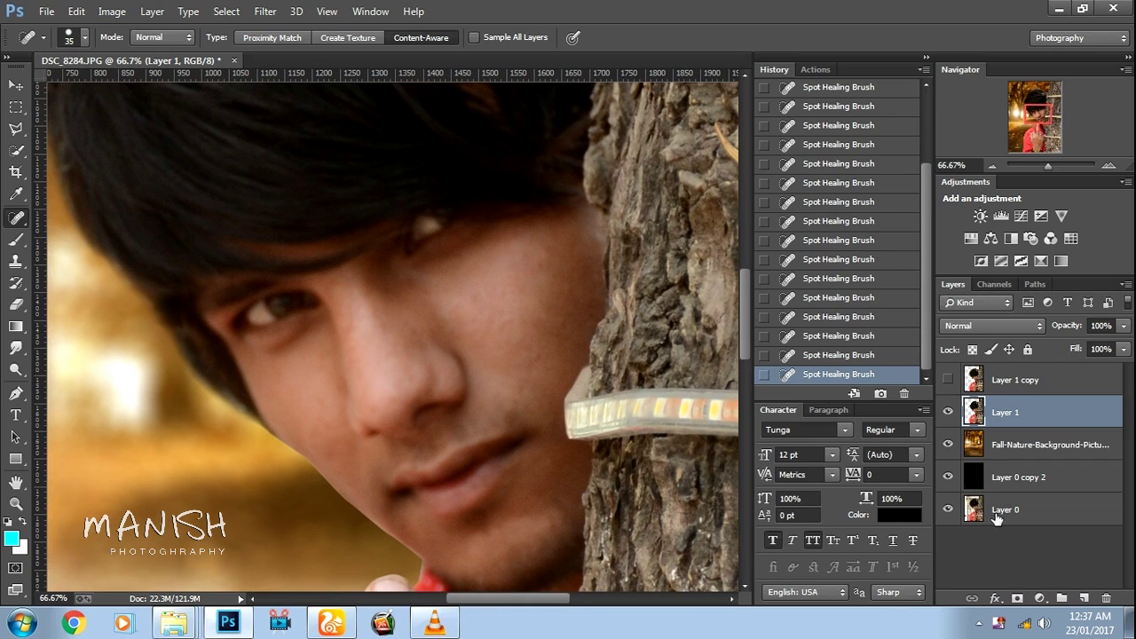
{"action": "left_click", "coordinate": [1082, 599]}
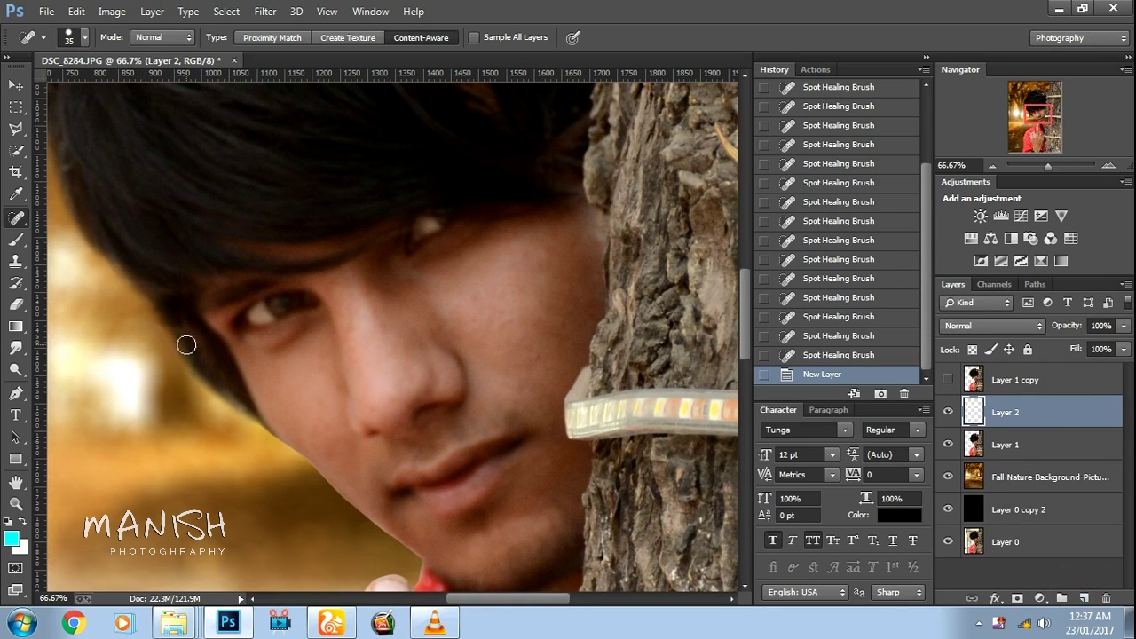
- Sample the face's skin tone and paint it faintly over the face at 14% brush opacity
{"action": "left_click", "coordinate": [13, 241]}
{"action": "left_click", "coordinate": [488, 290], "text": "alt"}
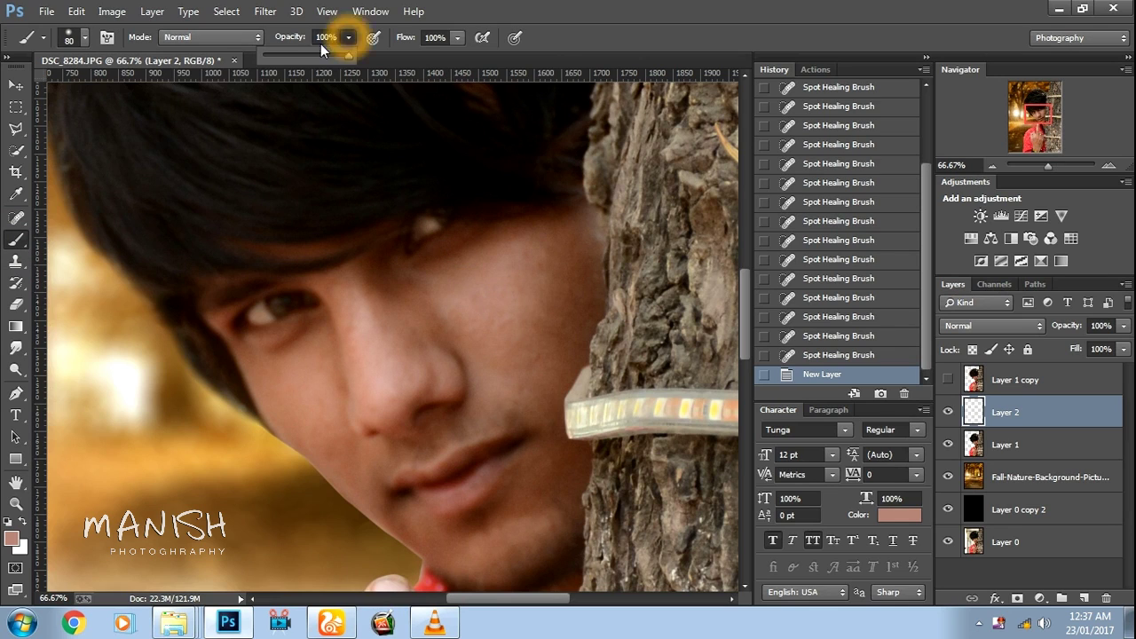
{"action": "left_click_drag", "start_coordinate": [286, 51], "coordinate": [277, 57]}
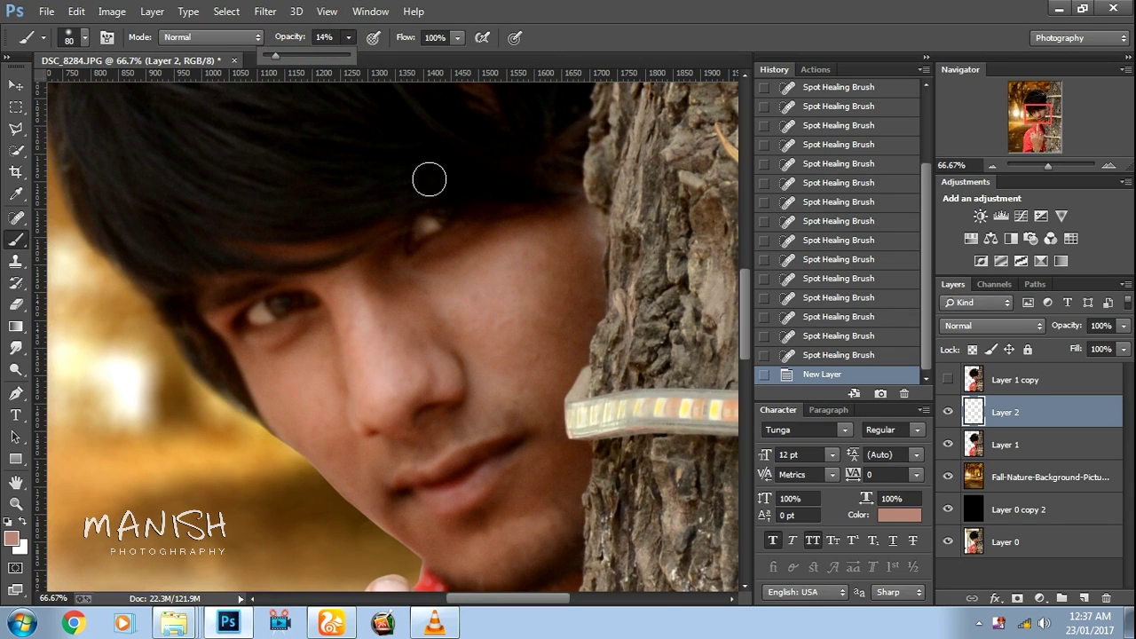
{"action": "left_click_drag", "start_coordinate": [418, 274], "coordinate": [497, 251]}
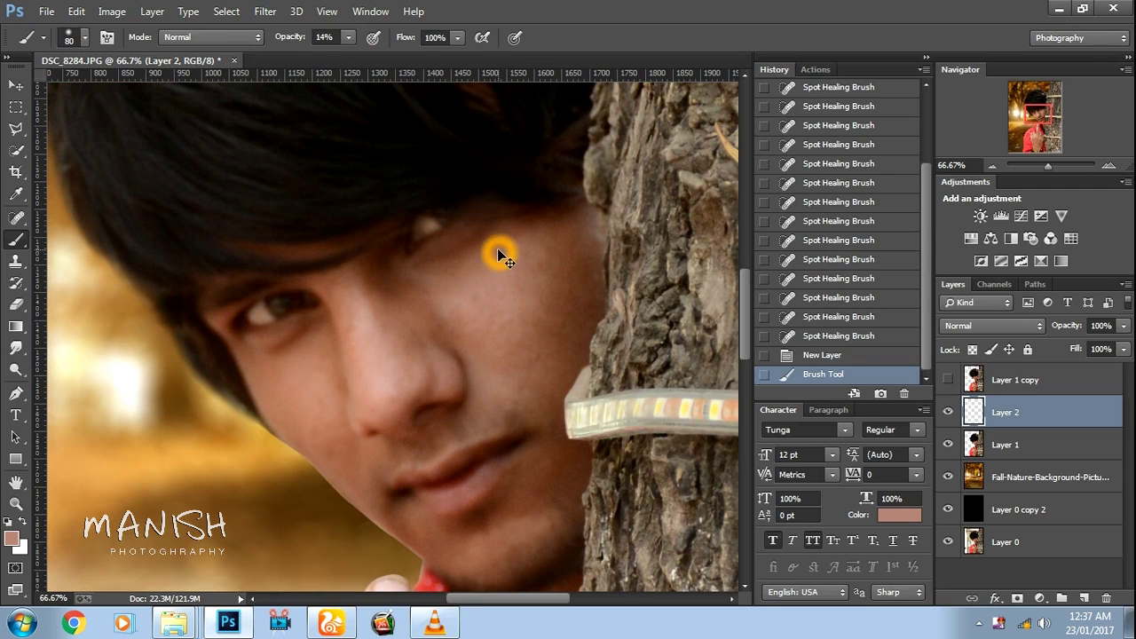
{"action": "key", "text": "ctrl+z"}
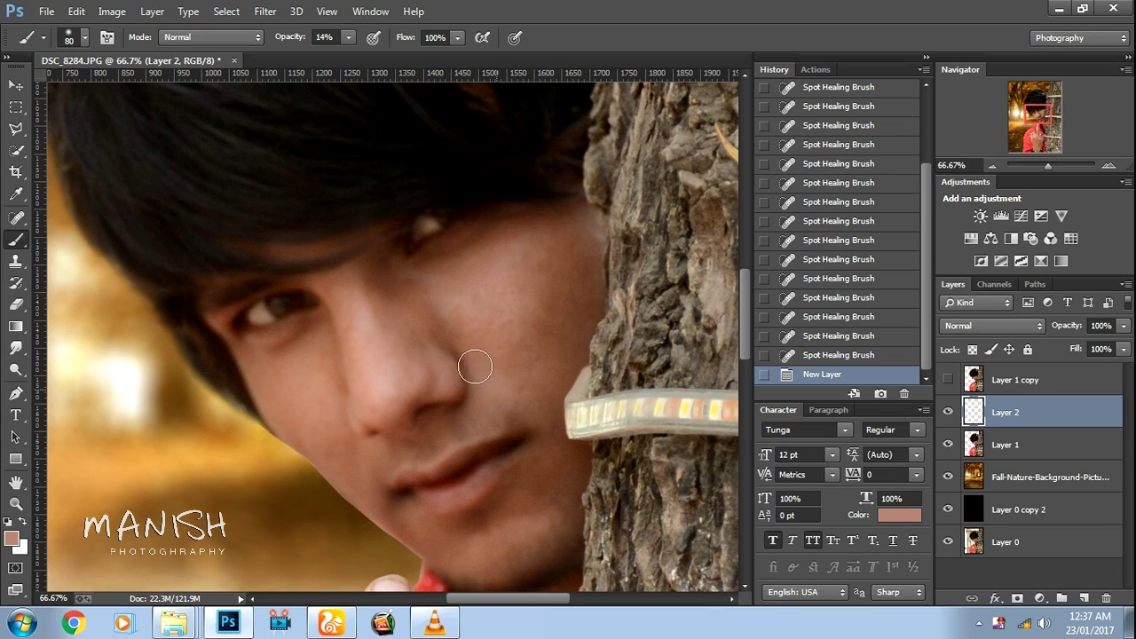
{"action": "left_click", "coordinate": [563, 544]}
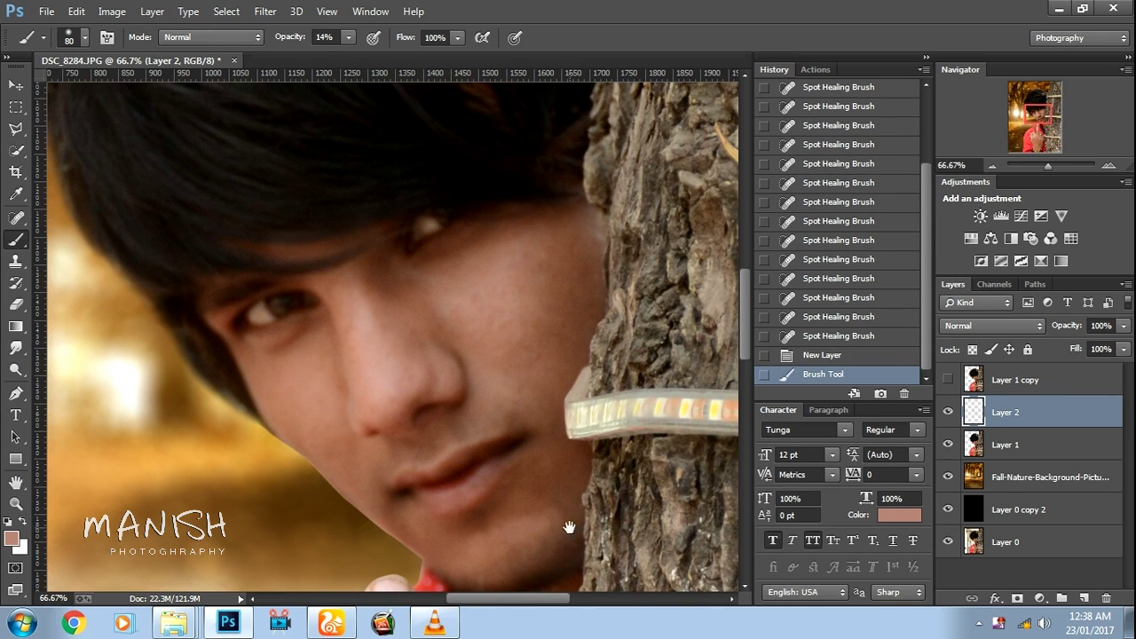
{"action": "scroll", "coordinate": [559, 525], "scroll_direction": "down", "scroll_amount": 5}
{"action": "left_click_drag", "start_coordinate": [520, 347], "coordinate": [542, 452]}
{"action": "scroll", "coordinate": [543, 451], "scroll_direction": "up", "scroll_amount": 6}
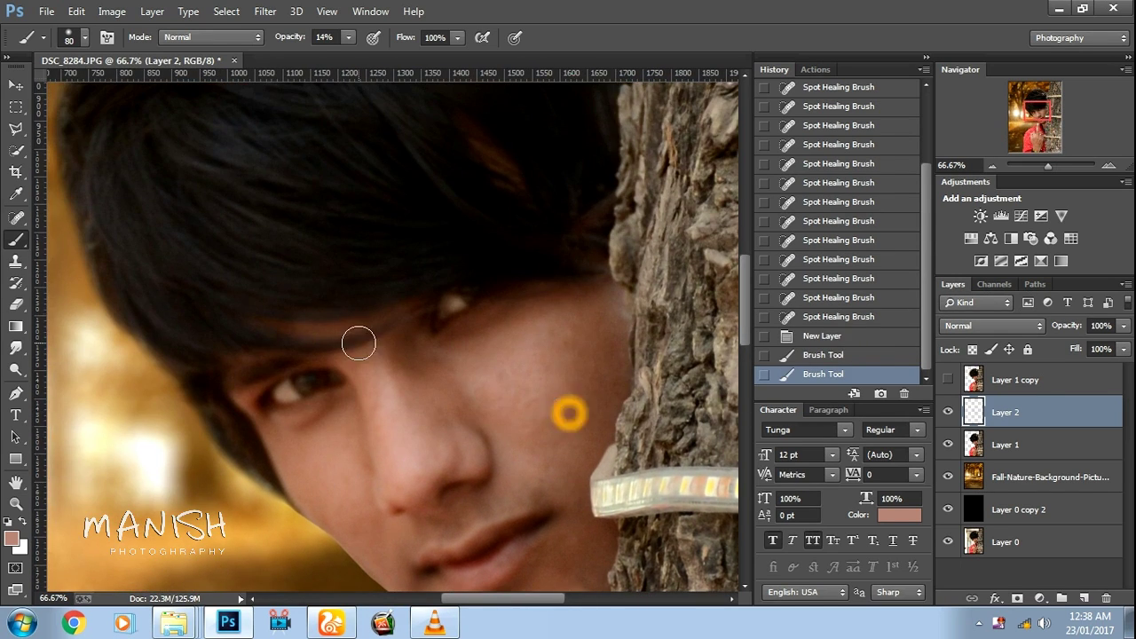
- Erase the skin paint off the hair near the eyebrow and above the eye
{"action": "key", "text": "e"}
{"action": "key", "text": "bracketleft"}
{"action": "key", "text": "bracketleft"}
{"action": "key", "text": "bracketleft"}
{"action": "left_click_drag", "start_coordinate": [266, 342], "coordinate": [289, 343]}
{"action": "left_click", "coordinate": [314, 344]}
{"action": "key", "text": "bracketright"}
{"action": "left_click", "coordinate": [399, 320]}
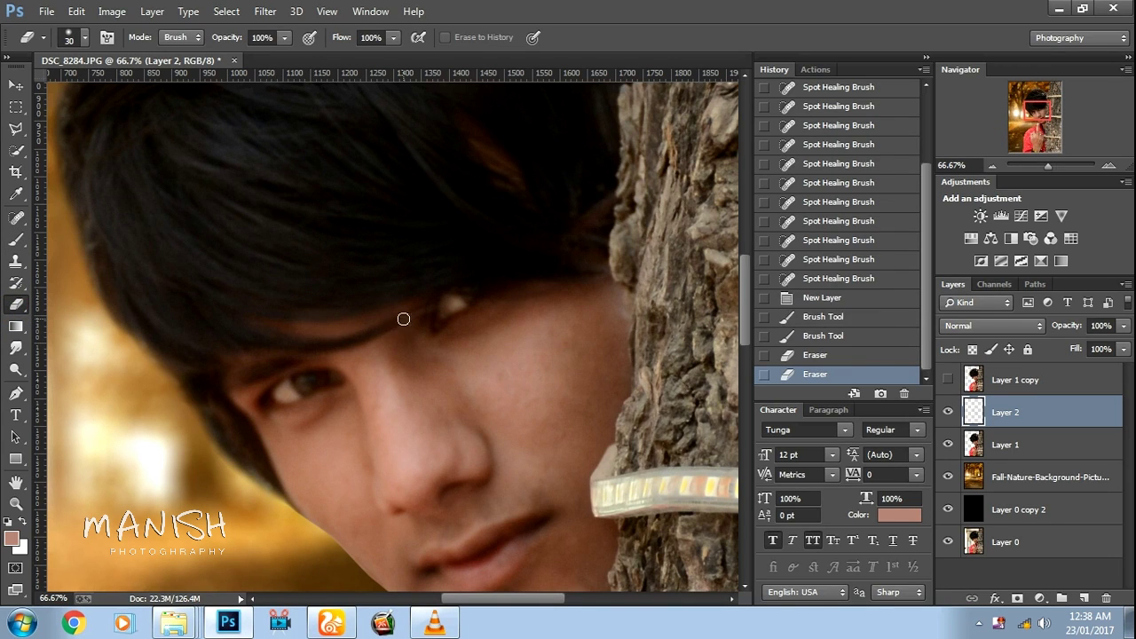
{"action": "left_click", "coordinate": [324, 345]}
{"action": "left_click", "coordinate": [311, 300]}
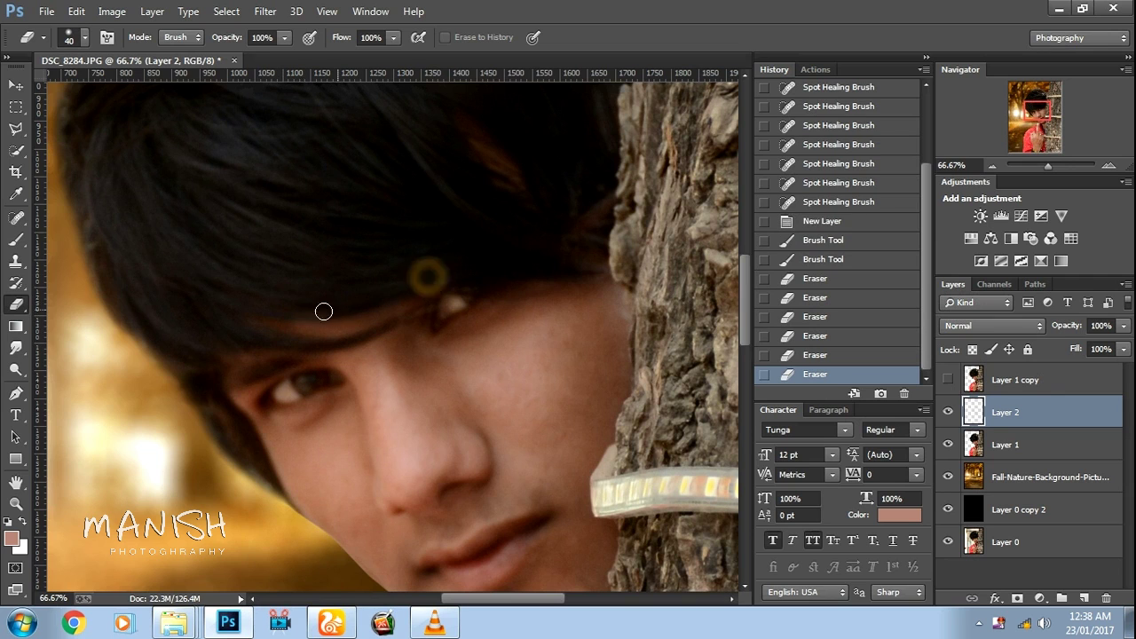
{"action": "left_click", "coordinate": [333, 307]}
- Set Layer 2's opacity to 77% and duplicate it as Layer 2 copy
{"action": "scroll", "coordinate": [568, 342], "scroll_direction": "down", "scroll_amount": 2}
{"action": "left_click", "coordinate": [1124, 325]}
{"action": "left_click_drag", "start_coordinate": [1126, 344], "coordinate": [1105, 344]}
{"action": "key", "text": "ctrl+j"}
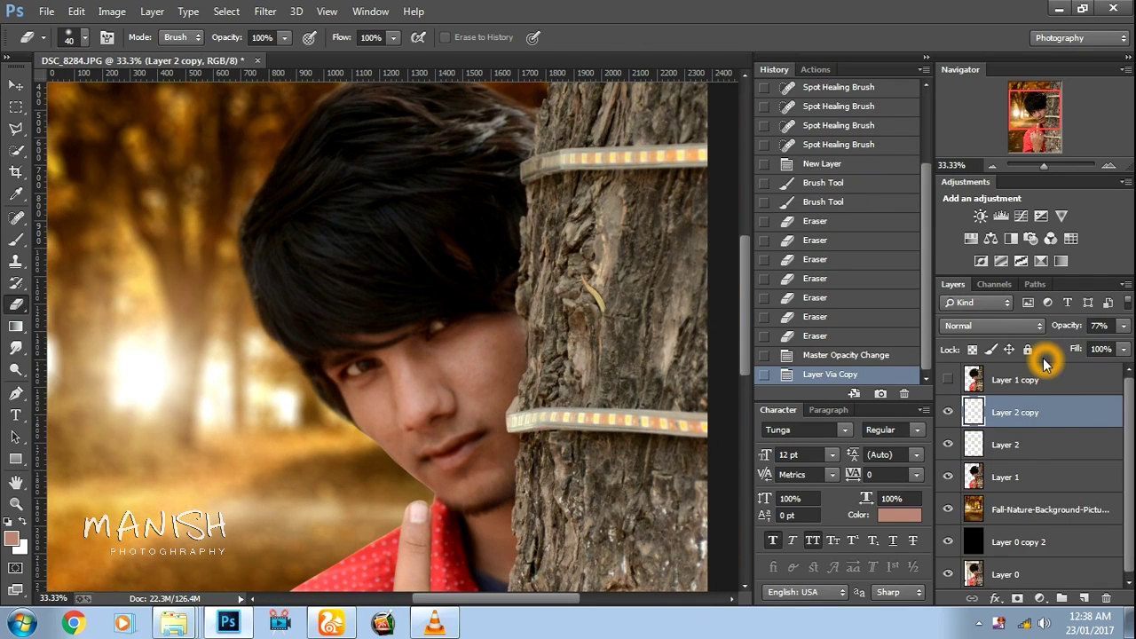
- Duplicate the skin-tone layer, merge the two Layer 2 copies, and lower opacity to 33%
{"action": "key", "text": "ctrl+j"}
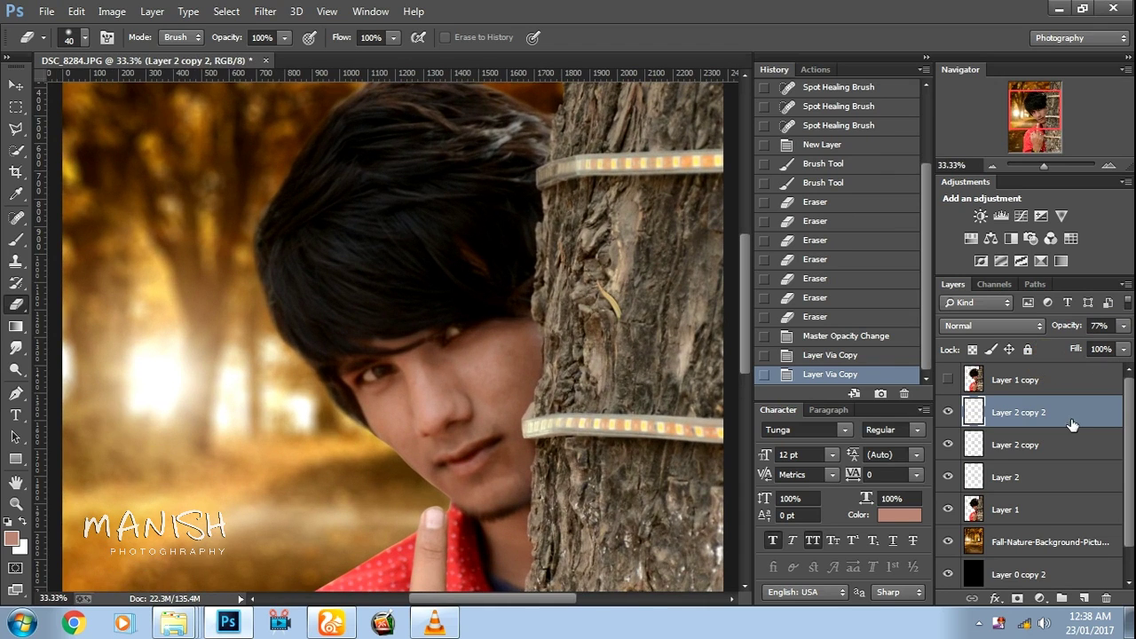
{"action": "left_click", "coordinate": [1061, 453], "text": "shift"}
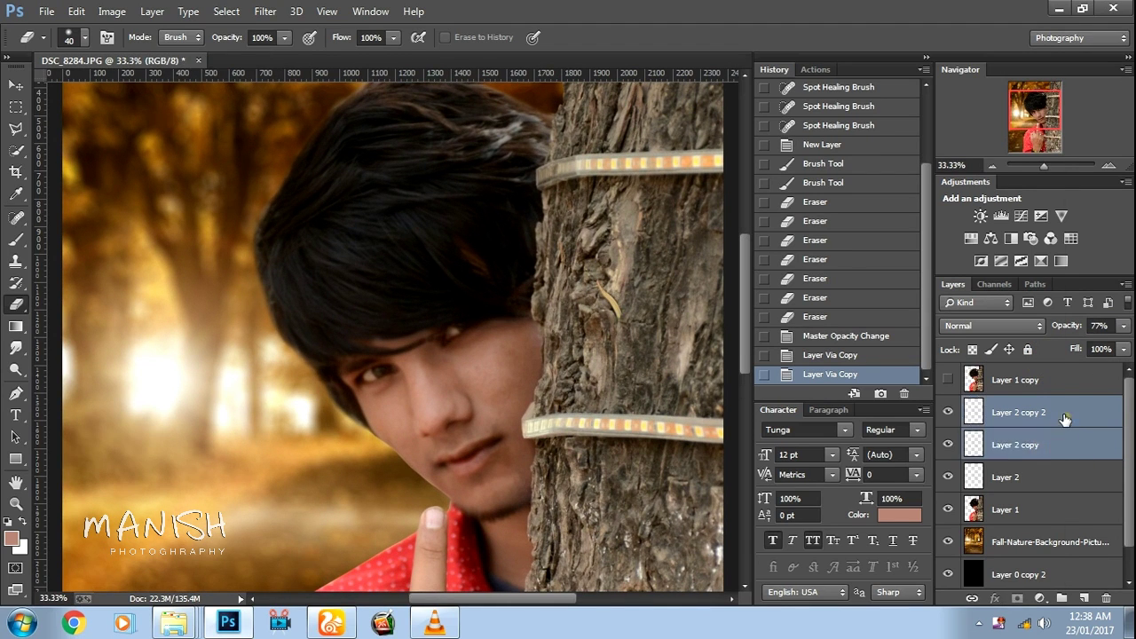
{"action": "right_click", "coordinate": [1066, 424]}
{"action": "left_click", "coordinate": [766, 470]}
{"action": "left_click", "coordinate": [1124, 326]}
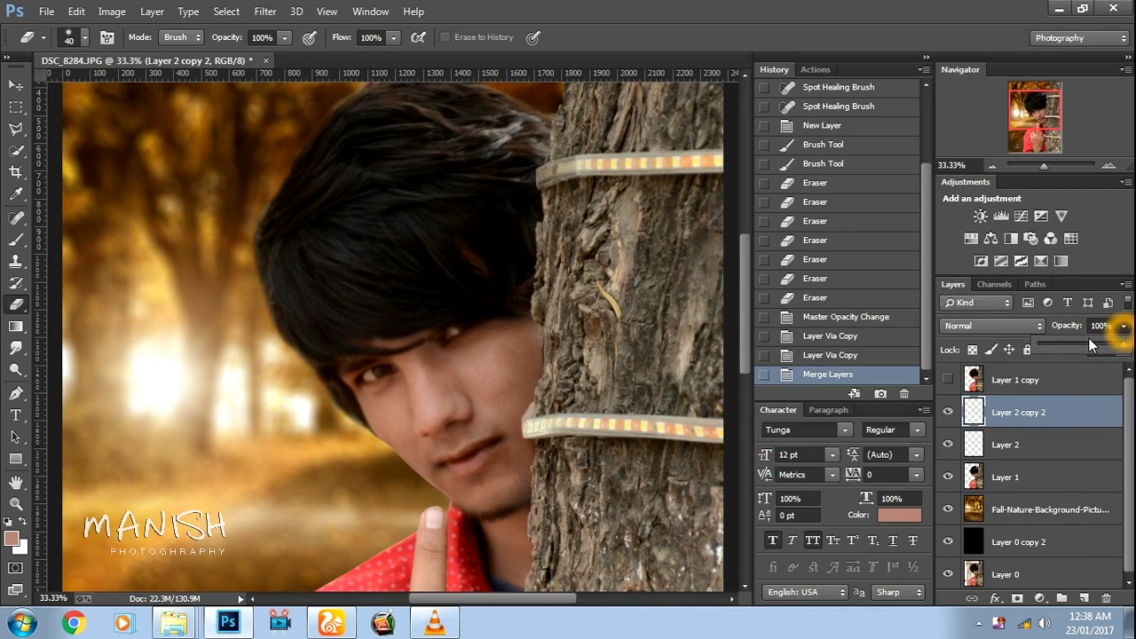
{"action": "left_click_drag", "start_coordinate": [1076, 348], "coordinate": [1086, 364]}
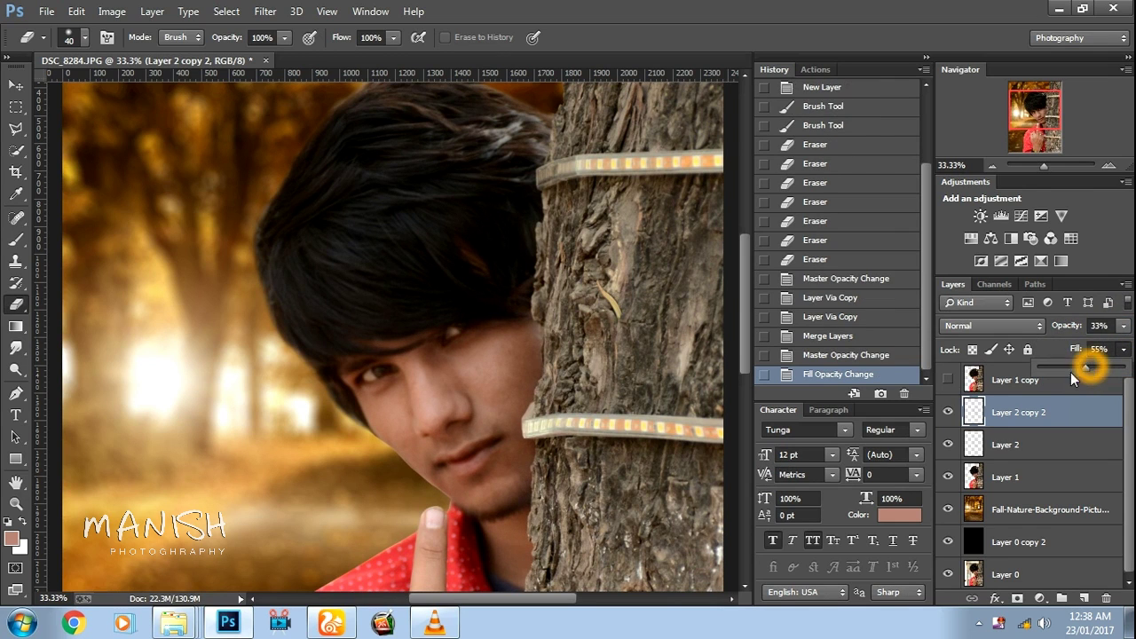
- Compare the face retouch before and after, then set Layer 2 Fill to 67%
{"action": "key", "text": "ctrl+minus"}
{"action": "key", "text": "ctrl+minus"}
{"action": "key", "text": "ctrl+minus"}
{"action": "key", "text": "ctrl+plus"}
{"action": "key", "text": "ctrl+plus"}
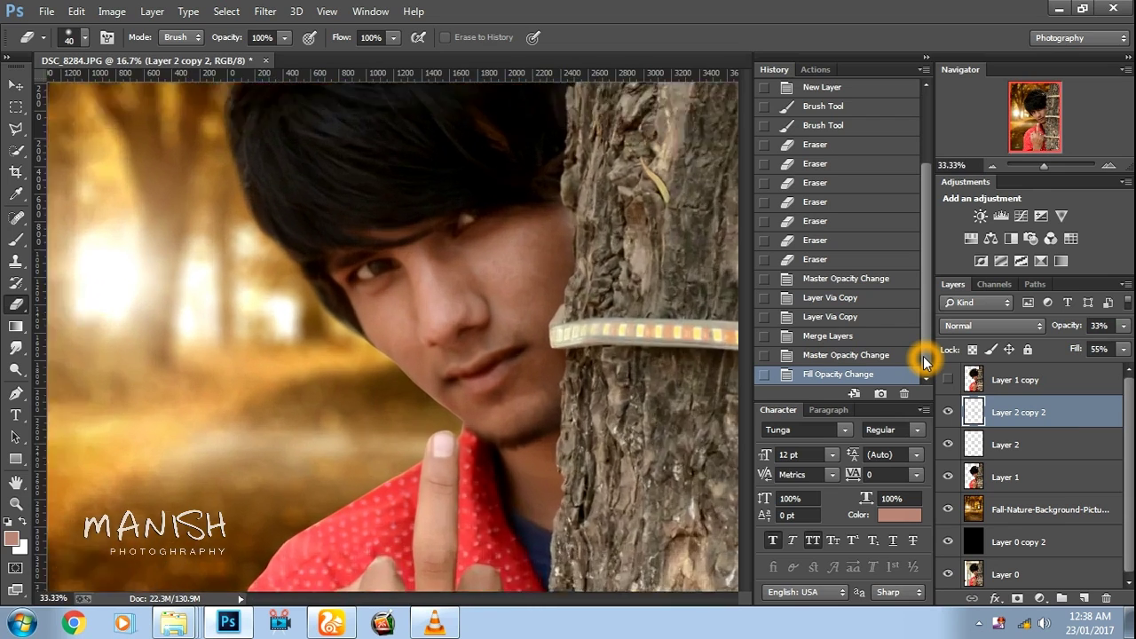
{"action": "key", "text": "ctrl+plus"}
{"action": "key", "text": "ctrl+plus"}
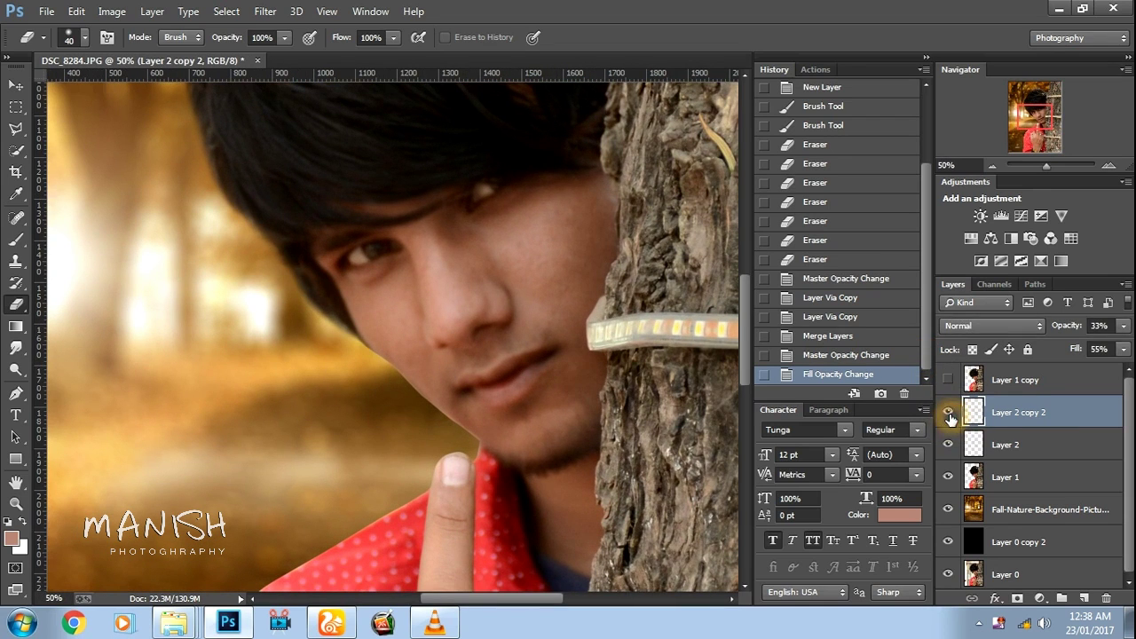
{"action": "left_click", "coordinate": [948, 445]}
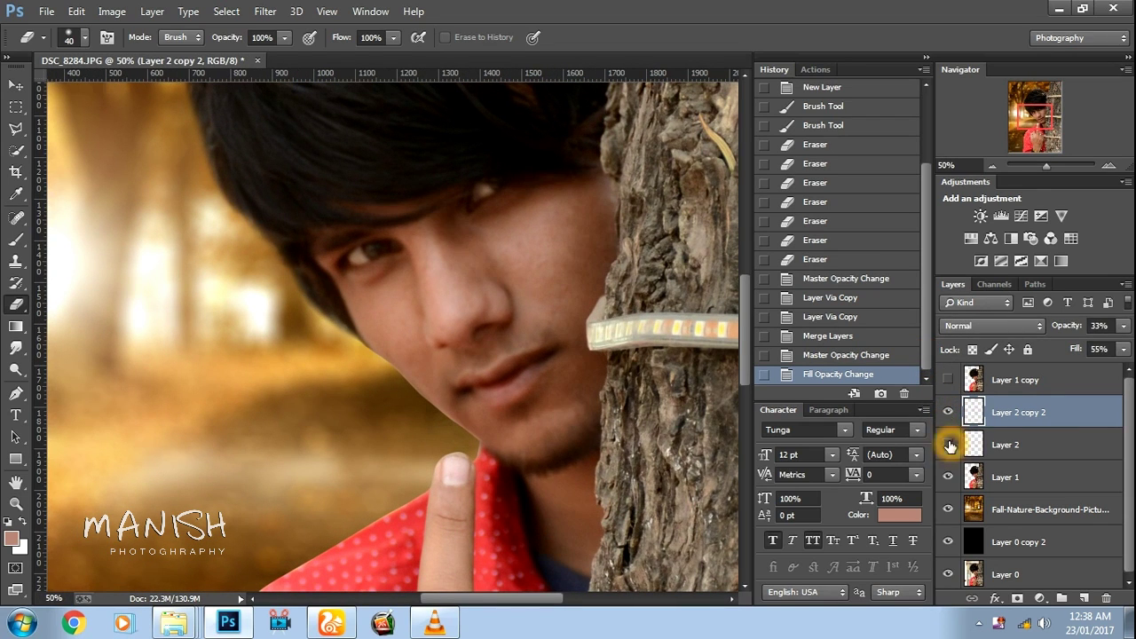
{"action": "left_click", "coordinate": [1005, 444]}
{"action": "left_click", "coordinate": [1124, 349]}
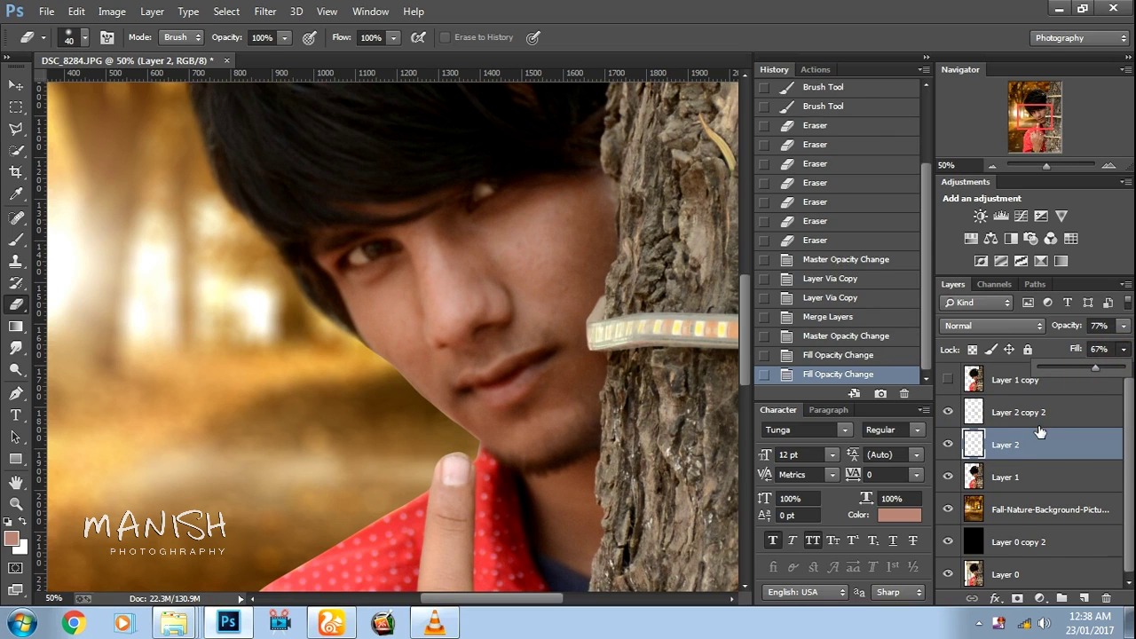
- Merge Layer 2 with Layer 2 copy 2 and add a new empty layer above
{"action": "left_click", "coordinate": [1048, 412], "text": "shift"}
{"action": "right_click", "coordinate": [1048, 412]}
{"action": "key", "text": "Escape"}
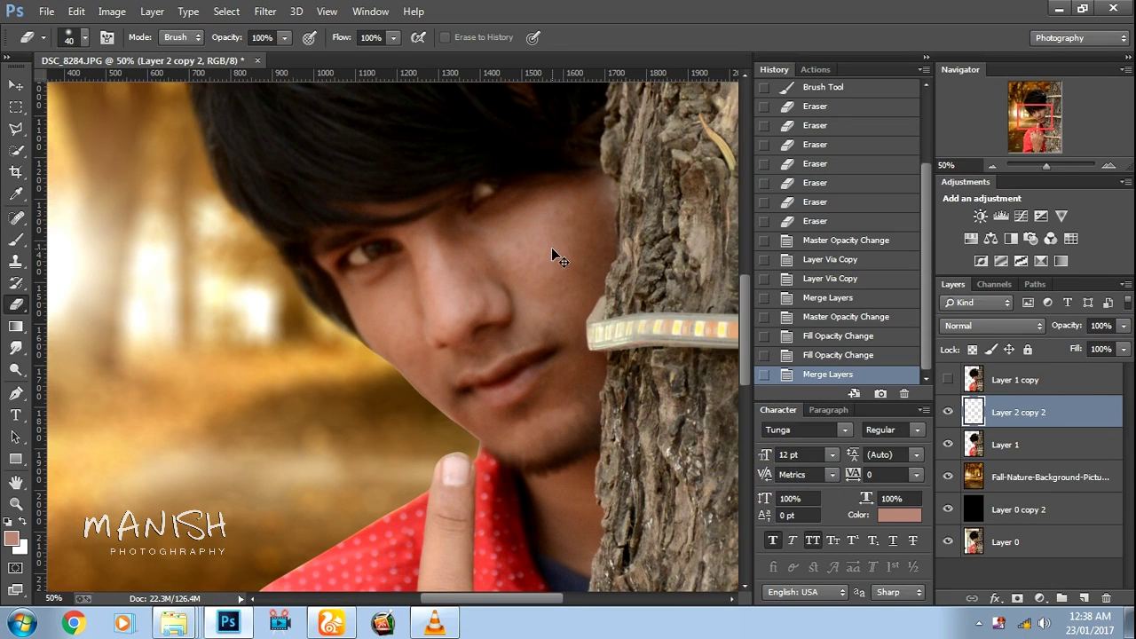
{"action": "key", "text": "ctrl+plus"}
{"action": "left_click_drag", "start_coordinate": [634, 237], "coordinate": [558, 410]}
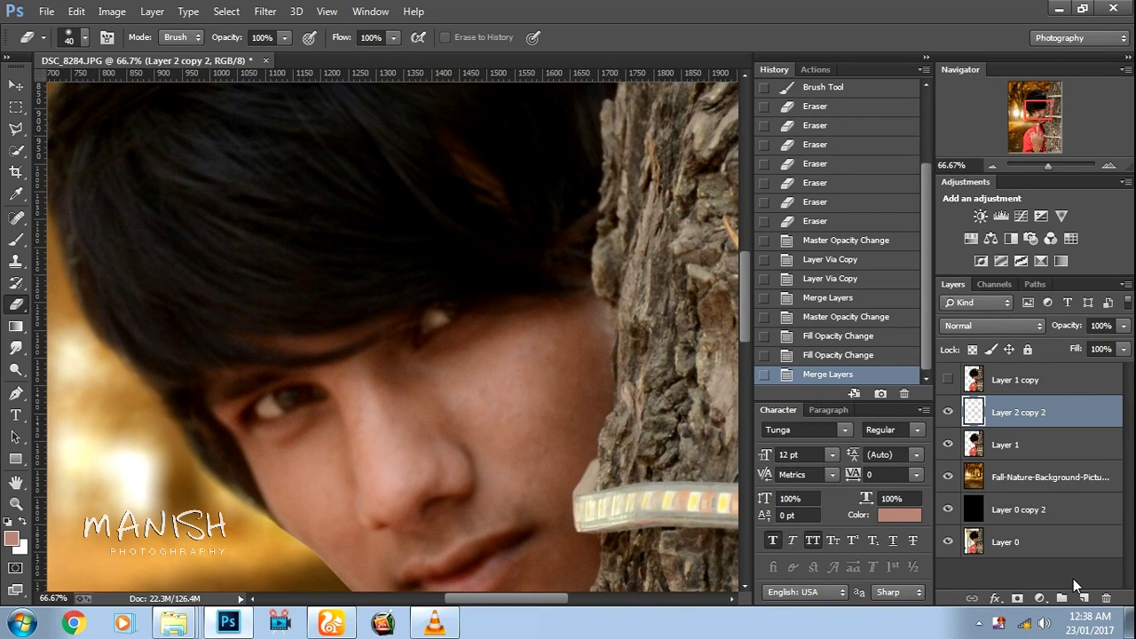
{"action": "left_click", "coordinate": [1082, 599]}
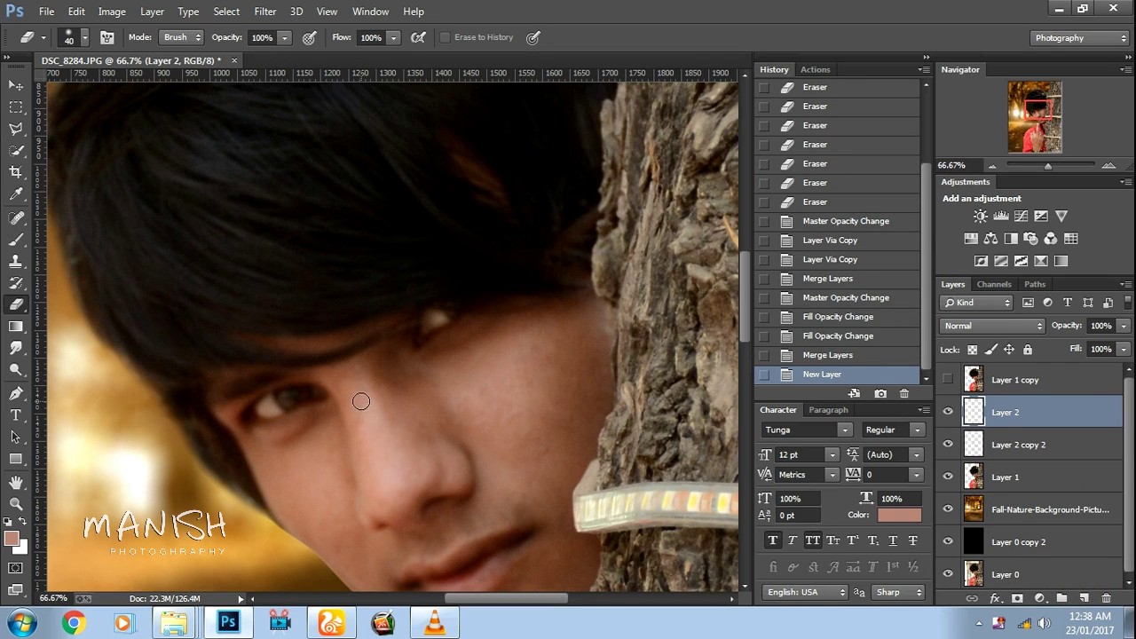
- Paint faint skin tone over the cheek and chin, with the paint layer at 38% opacity
{"action": "left_click", "coordinate": [16, 239]}
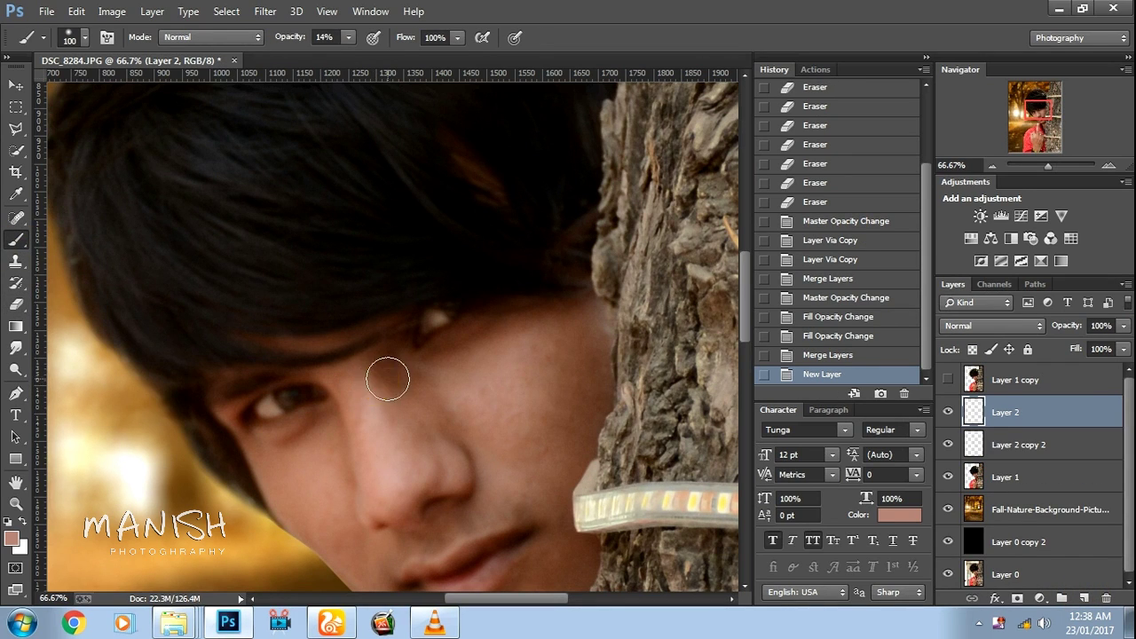
{"action": "left_click_drag", "start_coordinate": [589, 299], "coordinate": [294, 452]}
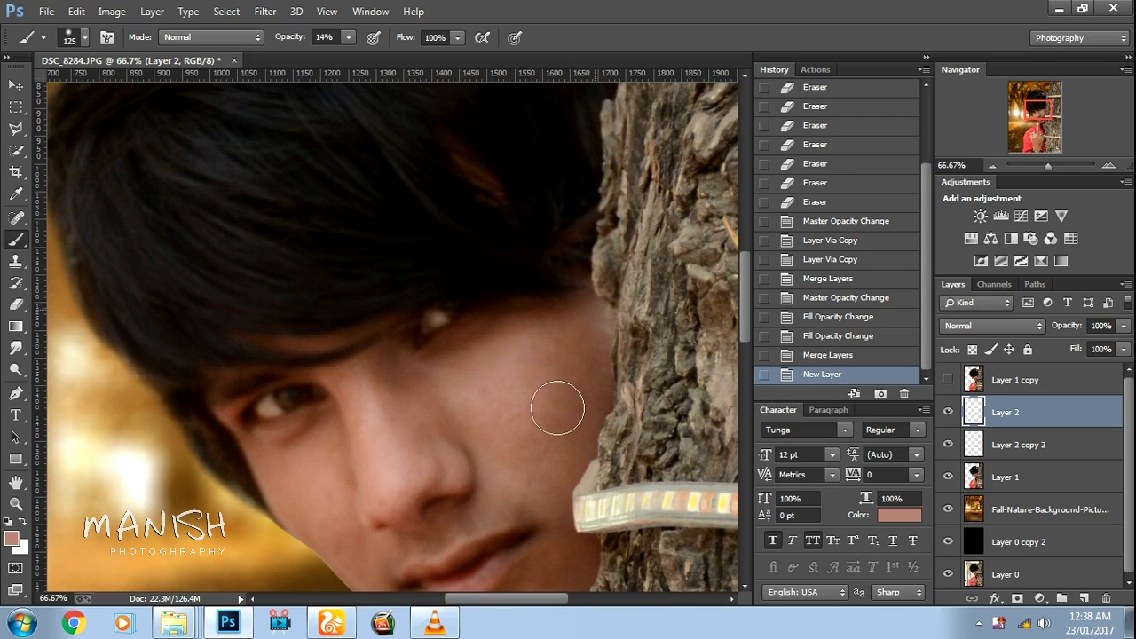
{"action": "left_click_drag", "start_coordinate": [575, 540], "coordinate": [575, 339]}
{"action": "mouse_move", "coordinate": [489, 449]}
{"action": "left_mouse_down"}
{"action": "mouse_move", "coordinate": [578, 482]}
{"action": "mouse_move", "coordinate": [604, 377]}
{"action": "mouse_move", "coordinate": [606, 388]}
{"action": "left_mouse_up"}
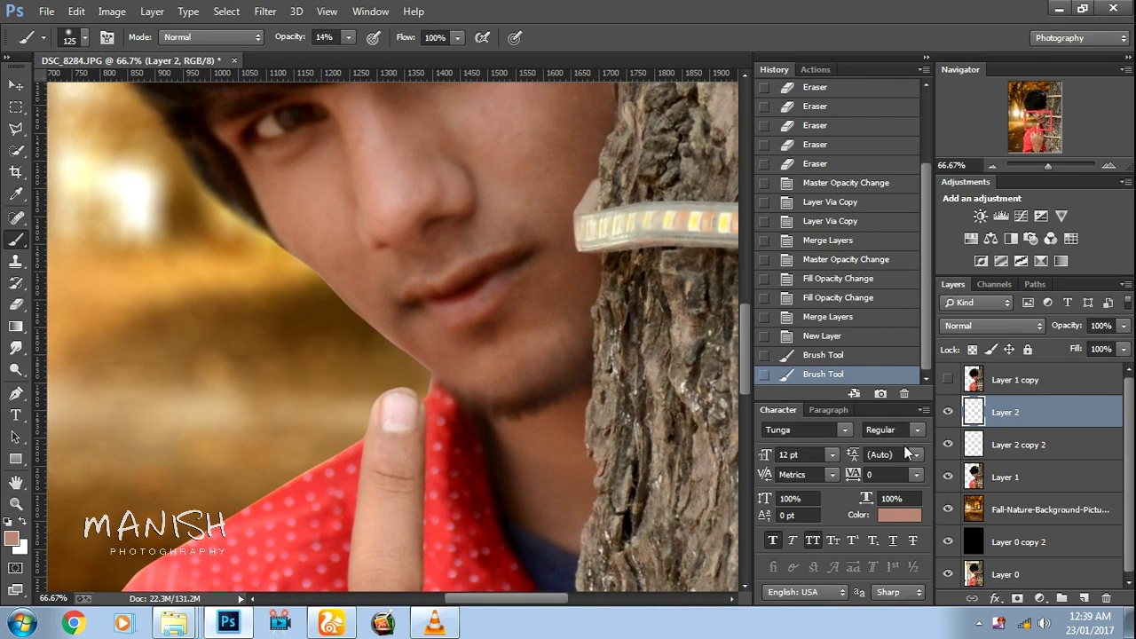
{"action": "left_click", "coordinate": [1104, 348]}
{"action": "left_click_drag", "start_coordinate": [1077, 349], "coordinate": [1073, 349]}
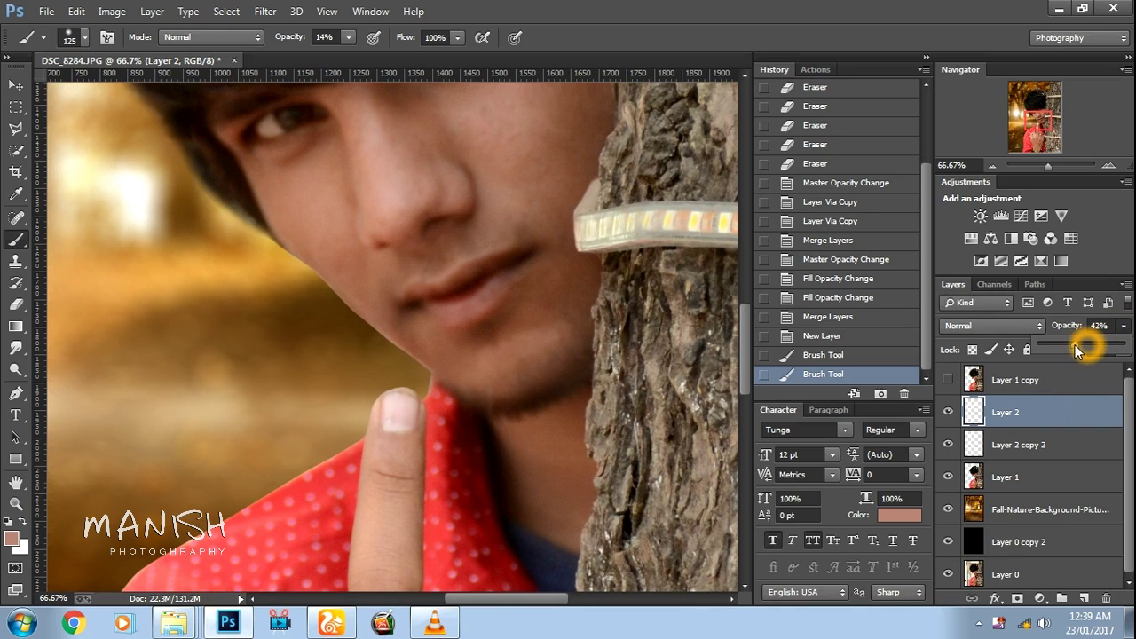
- Erase excess paint near the chin and eye with an 80 eraser, then drop opacity to 33%
{"action": "key", "text": "e"}
{"action": "left_click", "coordinate": [489, 393]}
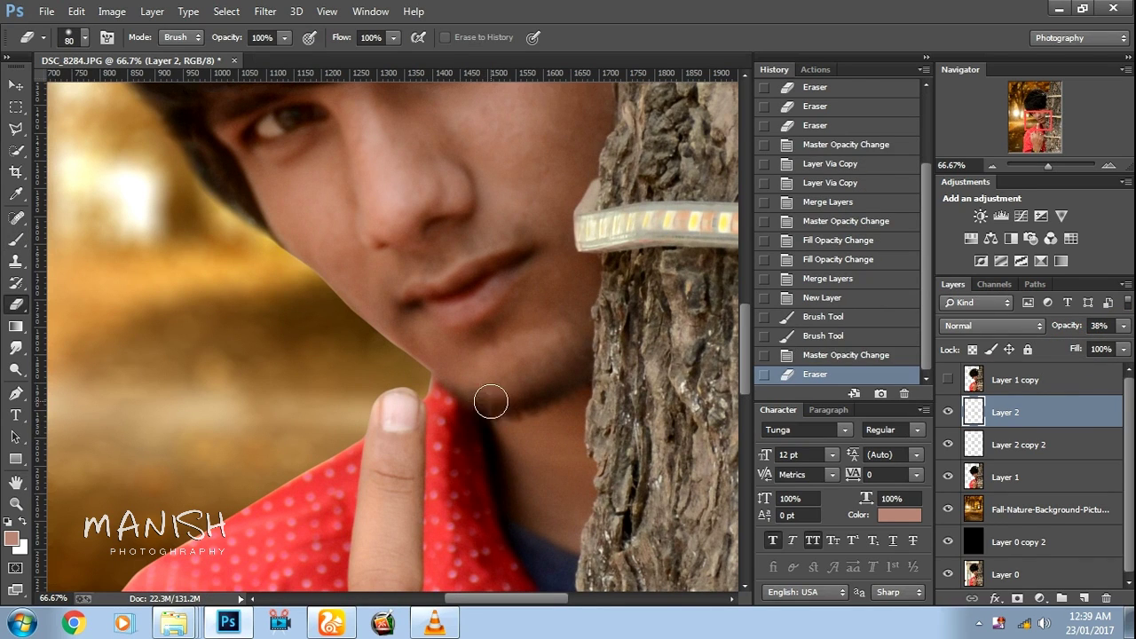
{"action": "key", "text": "bracketright"}
{"action": "left_click_drag", "start_coordinate": [482, 300], "coordinate": [504, 423]}
{"action": "left_click", "coordinate": [315, 290]}
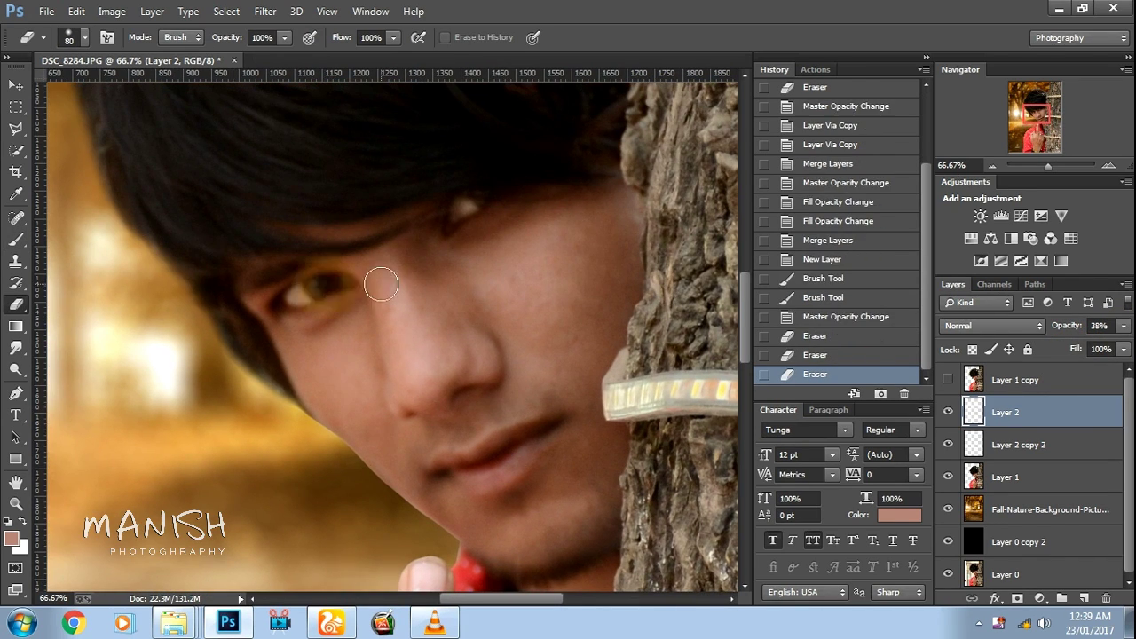
{"action": "left_click", "coordinate": [381, 285]}
{"action": "left_click", "coordinate": [1123, 327]}
{"action": "left_click_drag", "start_coordinate": [1081, 349], "coordinate": [1077, 349]}
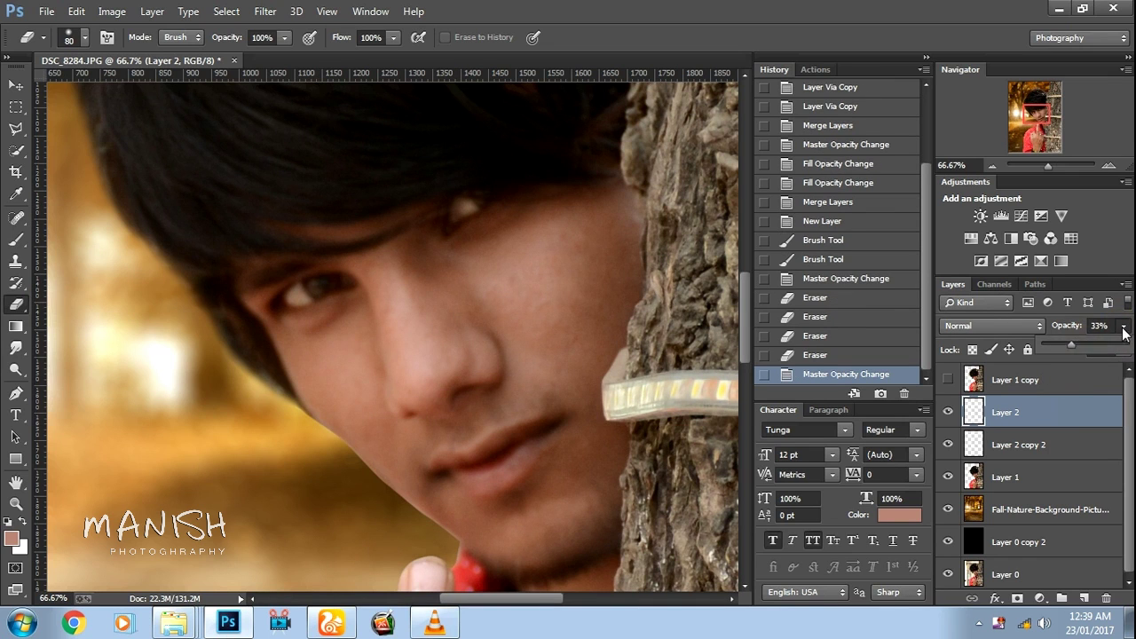
{"action": "left_click", "coordinate": [1125, 349]}
- Merge the paint layers down into the boy's layer and duplicate the merged result
{"action": "key", "text": "ctrl+minus"}
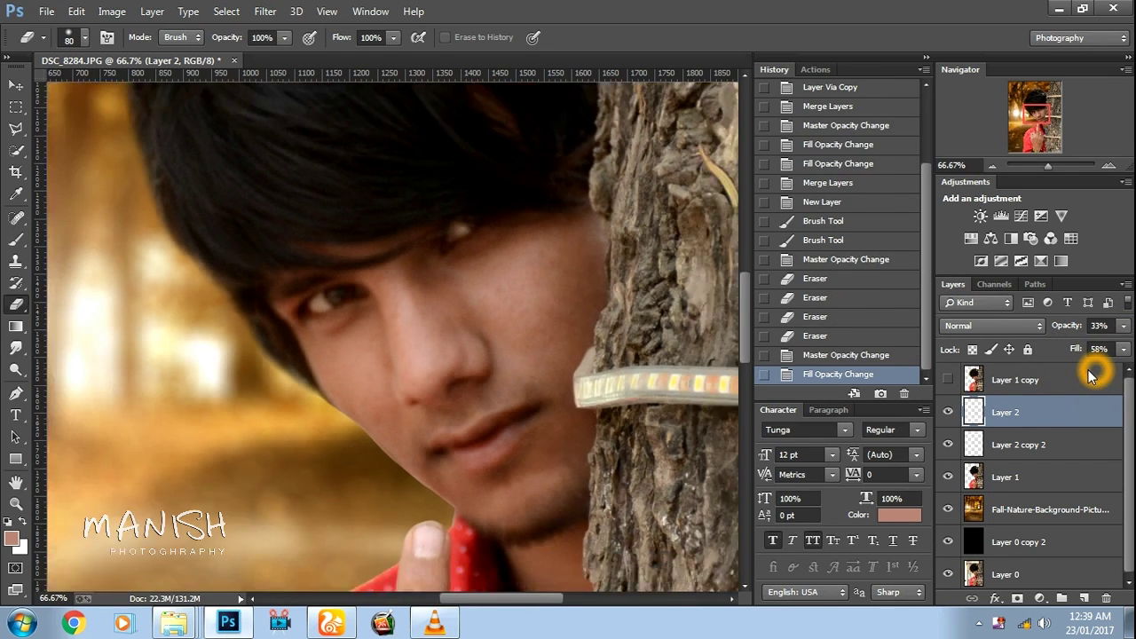
{"action": "key", "text": "ctrl+minus"}
{"action": "key", "text": "ctrl+minus"}
{"action": "key", "text": "ctrl+minus"}
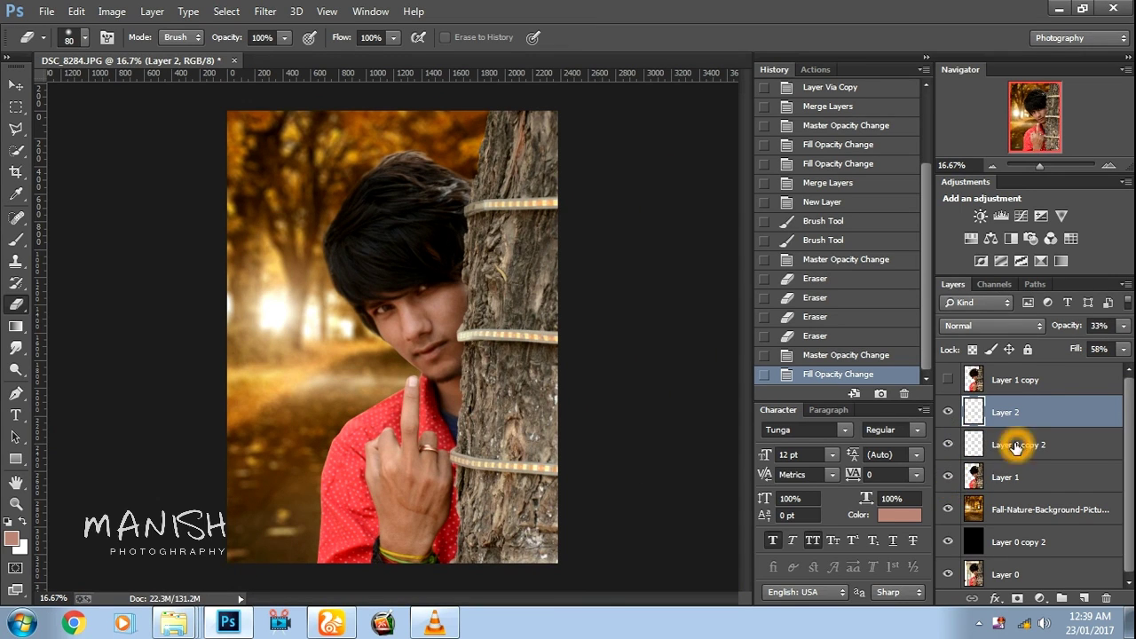
{"action": "right_click", "coordinate": [1016, 447]}
{"action": "left_click", "coordinate": [753, 474]}
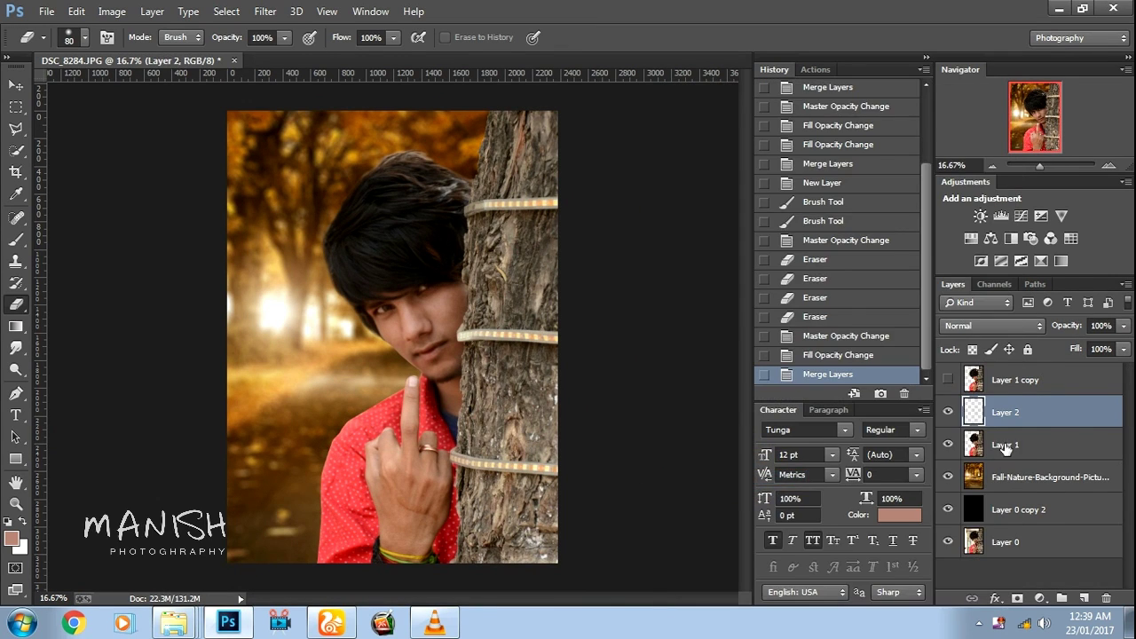
{"action": "right_click", "coordinate": [1006, 448]}
{"action": "left_click", "coordinate": [746, 472]}
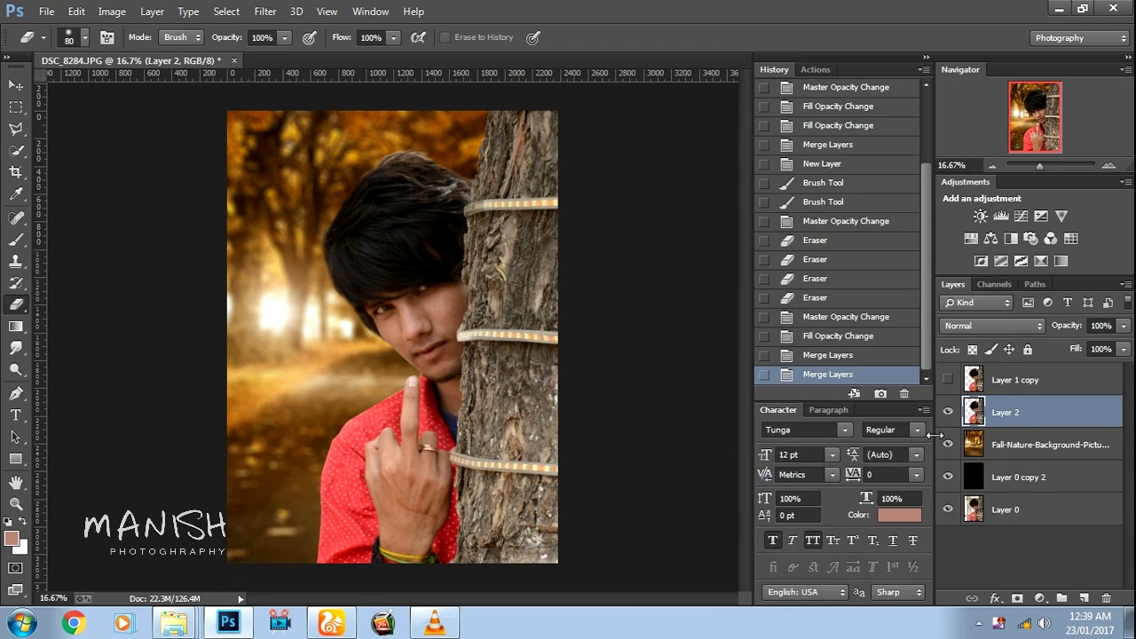
{"action": "key", "text": "ctrl+j"}
{"action": "key", "text": "ctrl+minus"}
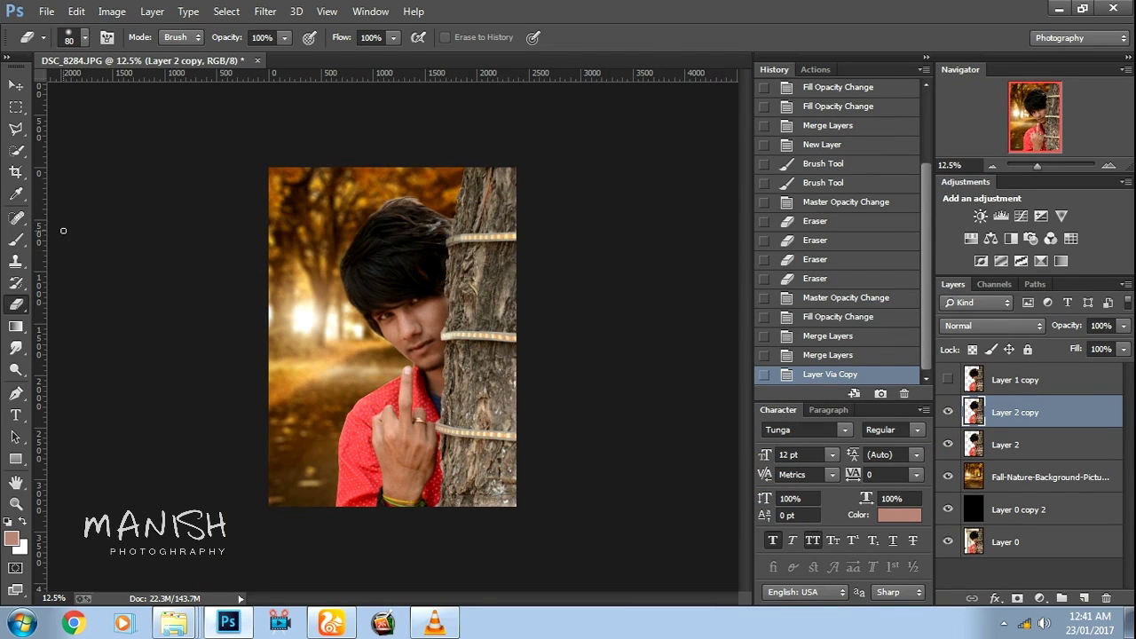
- Smudge hair strands outward along the left and top edges with an 81%, size-125 brush
{"action": "left_click", "coordinate": [16, 348]}
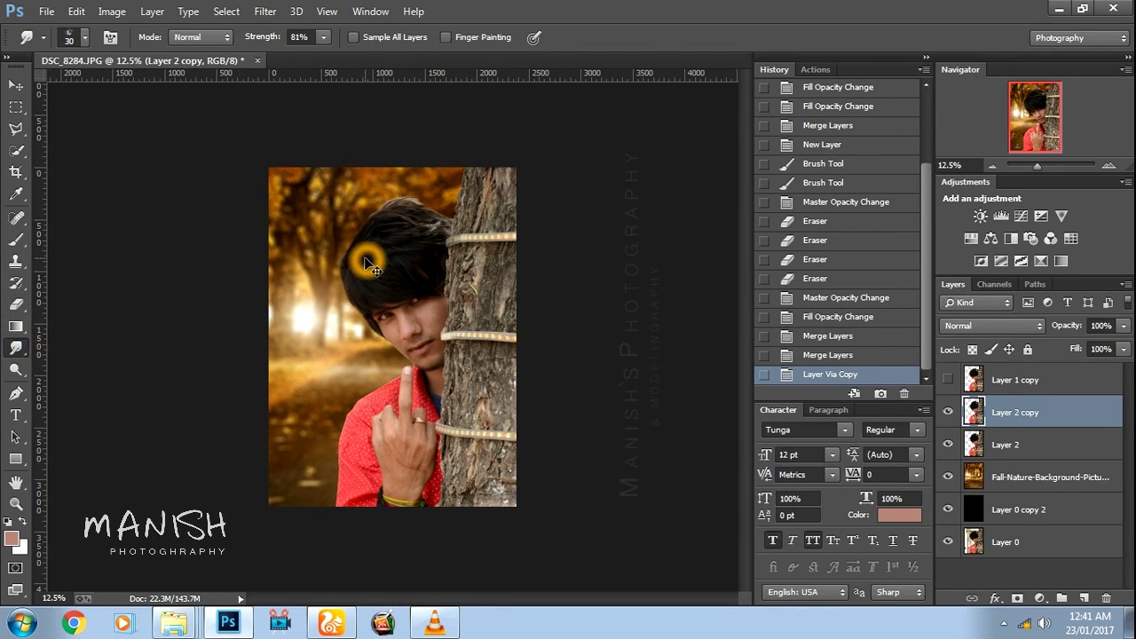
{"action": "key", "text": "ctrl+plus"}
{"action": "scroll", "coordinate": [364, 246], "scroll_direction": "up", "scroll_amount": 2}
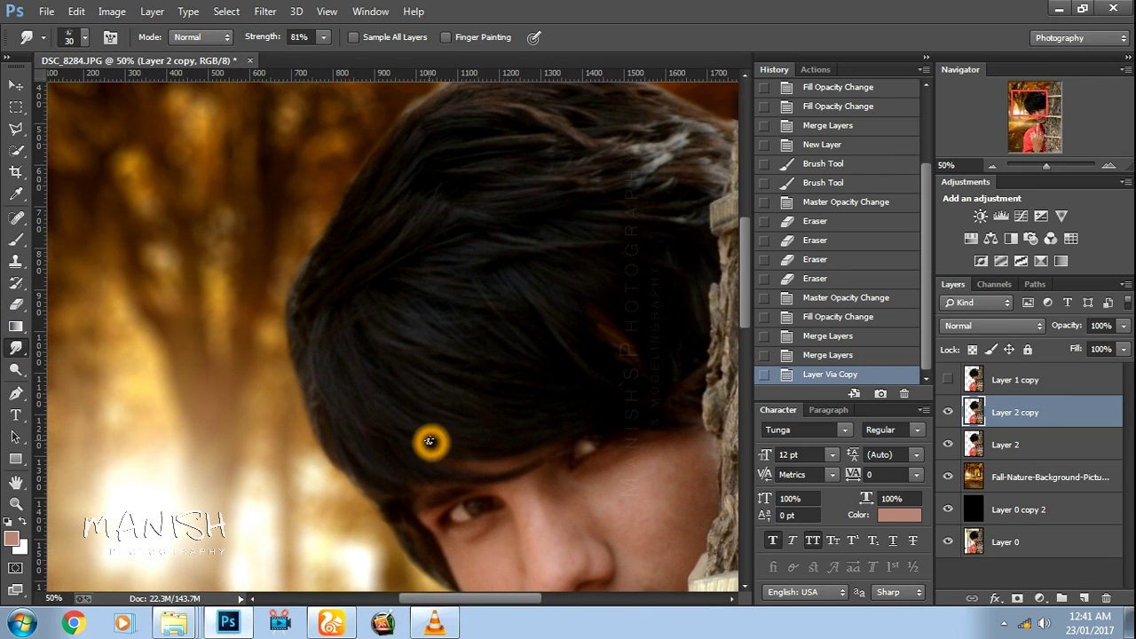
{"action": "key", "text": "bracketright"}
{"action": "key", "text": "bracketright"}
{"action": "key", "text": "bracketright"}
{"action": "left_click_drag", "start_coordinate": [312, 291], "coordinate": [344, 189]}
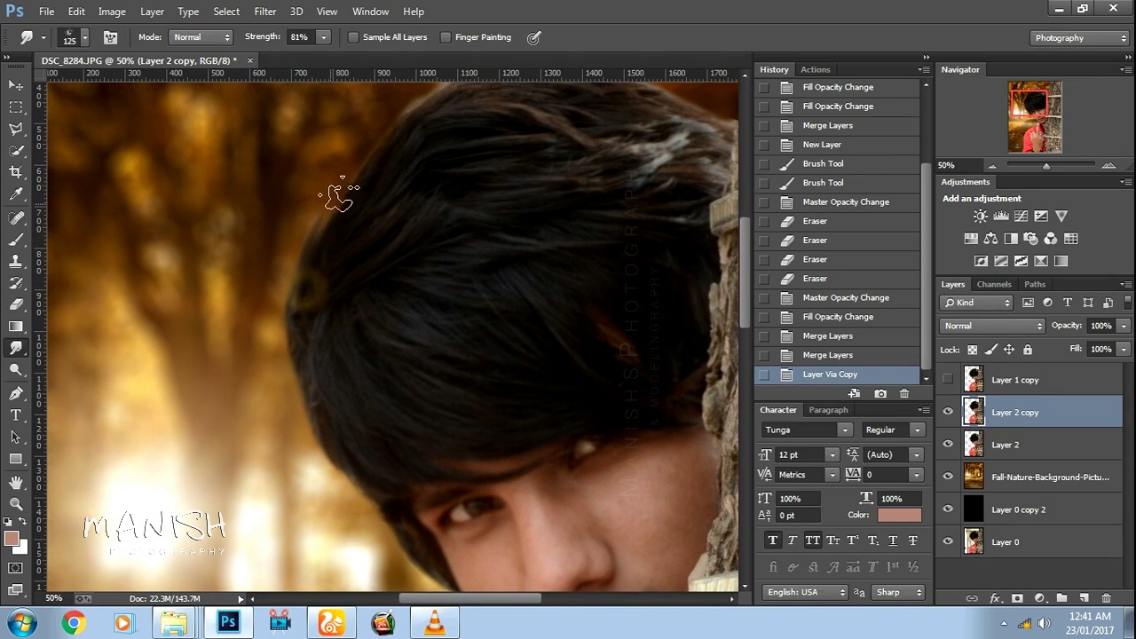
{"action": "left_click_drag", "start_coordinate": [325, 243], "coordinate": [367, 165]}
{"action": "scroll", "coordinate": [406, 238], "scroll_direction": "up", "scroll_amount": 3}
{"action": "left_click_drag", "start_coordinate": [354, 347], "coordinate": [432, 223]}
{"action": "left_click_drag", "start_coordinate": [393, 296], "coordinate": [489, 177]}
{"action": "mouse_move", "coordinate": [299, 449]}
{"action": "left_mouse_down"}
{"action": "mouse_move", "coordinate": [297, 399]}
{"action": "mouse_move", "coordinate": [189, 357]}
{"action": "left_mouse_up"}
{"action": "mouse_move", "coordinate": [471, 190]}
{"action": "left_mouse_down"}
{"action": "mouse_move", "coordinate": [574, 183]}
{"action": "mouse_move", "coordinate": [405, 183]}
{"action": "mouse_move", "coordinate": [344, 152]}
{"action": "left_mouse_up"}
- Smudge more strands around the head and inspect the wispy hair edges at several zooms
{"action": "key", "text": "ctrl+minus"}
{"action": "mouse_move", "coordinate": [368, 233]}
{"action": "left_mouse_down"}
{"action": "mouse_move", "coordinate": [444, 207]}
{"action": "mouse_move", "coordinate": [524, 226]}
{"action": "left_mouse_up"}
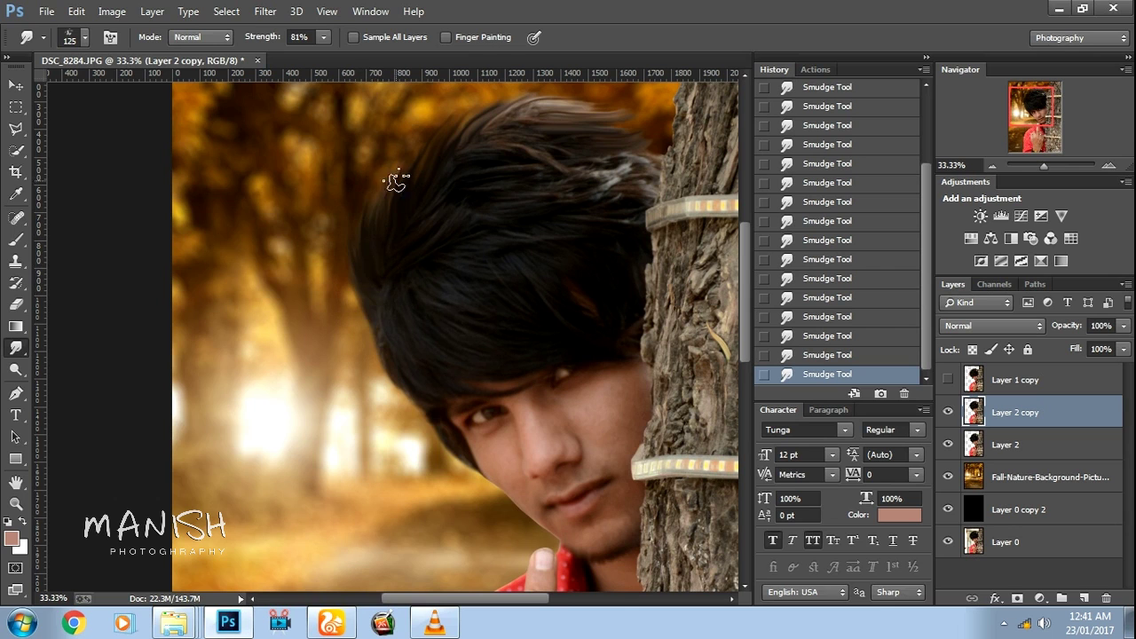
{"action": "key", "text": "ctrl+minus"}
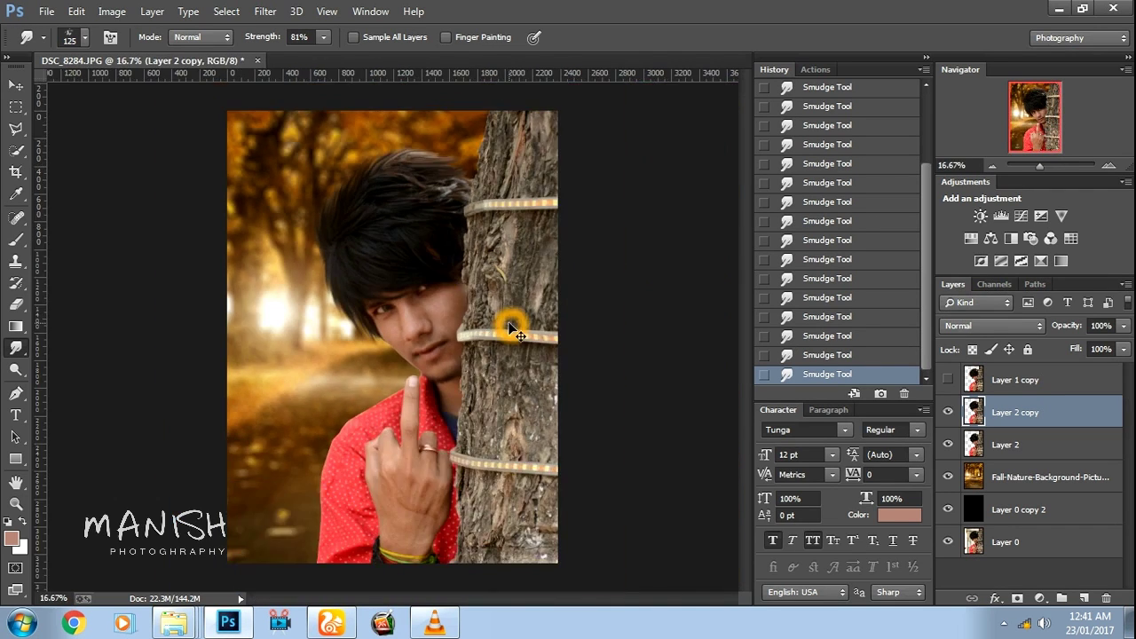
{"action": "key", "text": "ctrl+plus"}
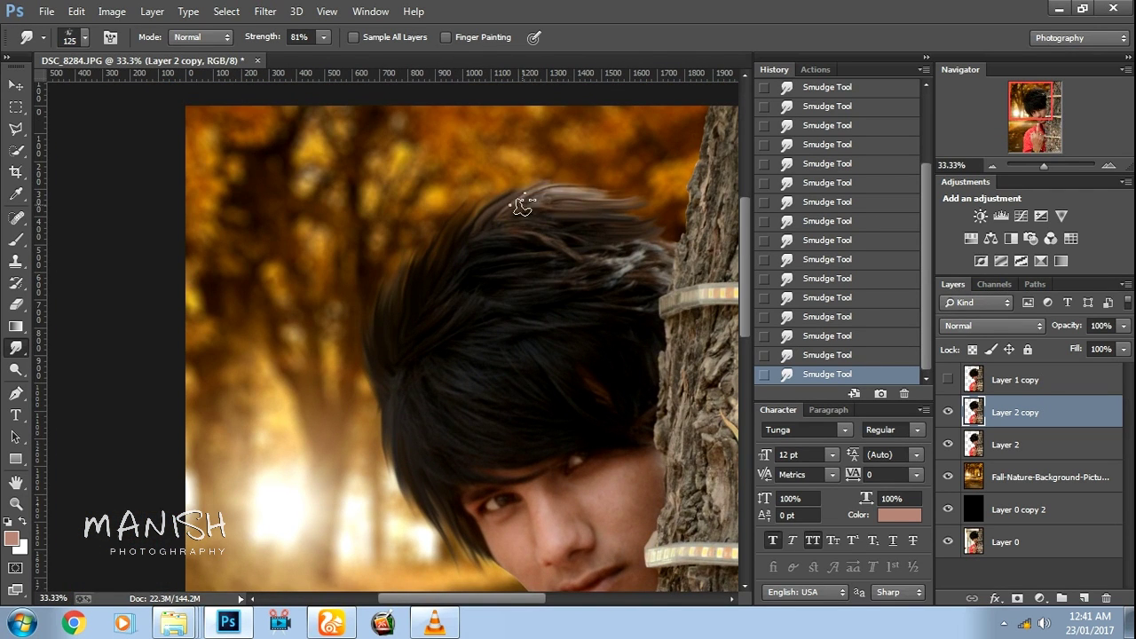
{"action": "left_click_drag", "start_coordinate": [495, 374], "coordinate": [513, 320]}
{"action": "scroll", "coordinate": [513, 320], "scroll_direction": "down", "scroll_amount": 3}
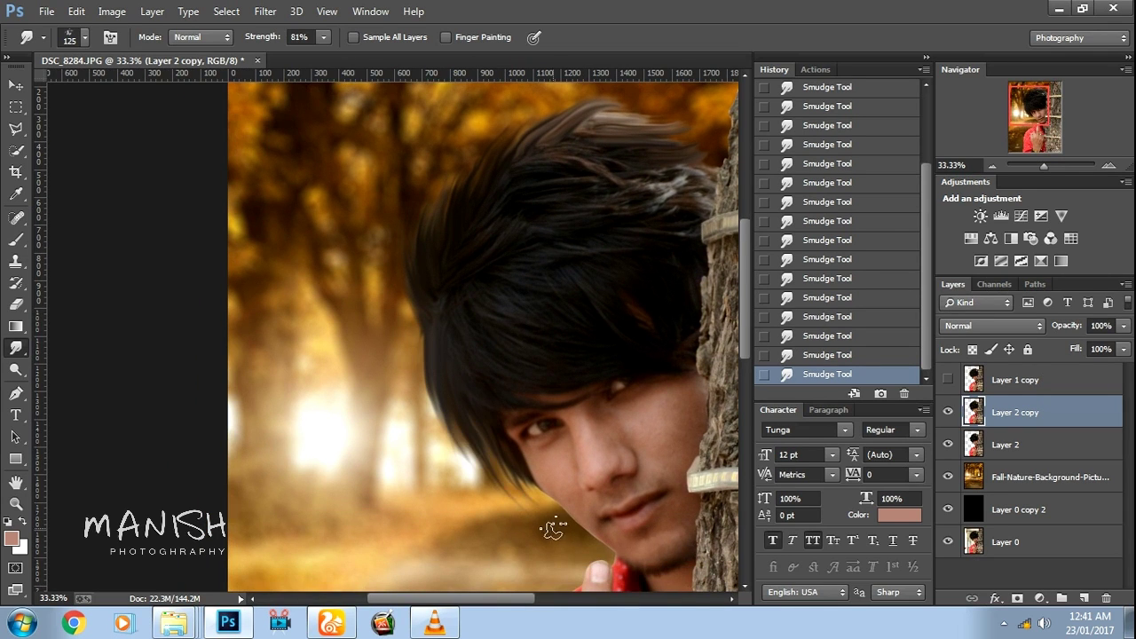
{"action": "key", "text": "ctrl+minus"}
{"action": "key", "text": "ctrl+minus"}
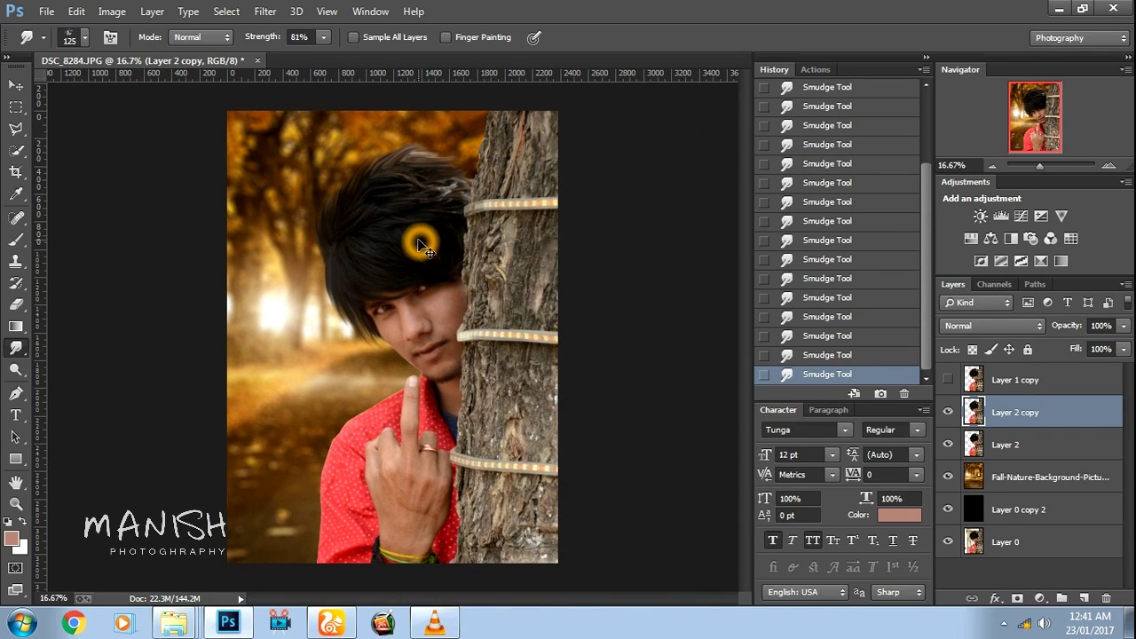
{"action": "key", "text": "ctrl+plus"}
{"action": "left_click", "coordinate": [999, 444]}
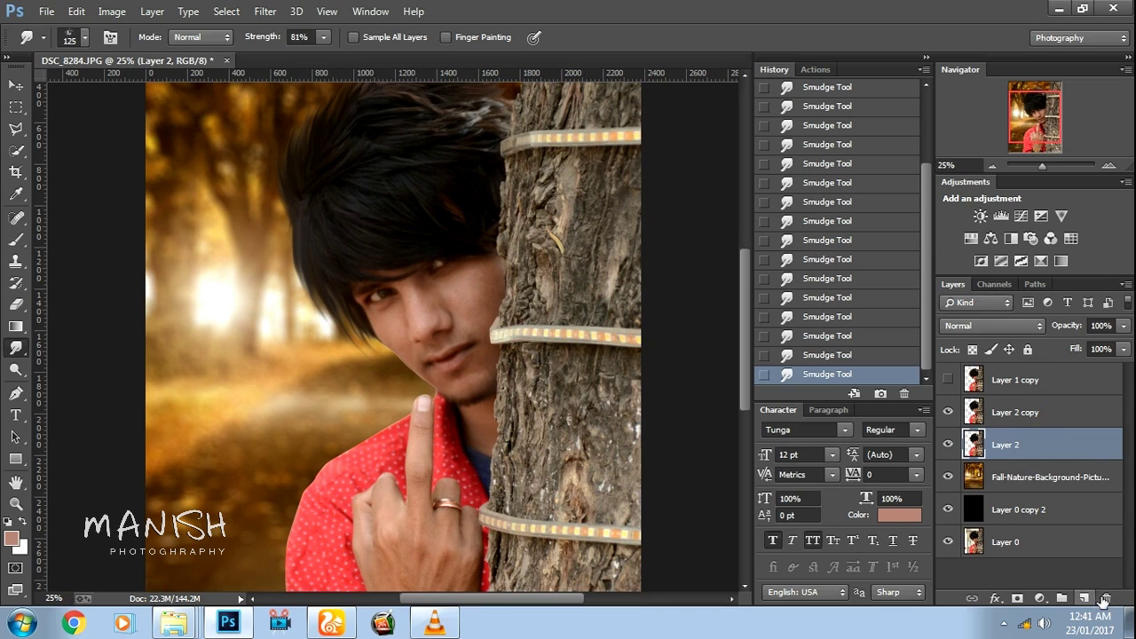
- Delete the old Layer 2 and keep a hidden duplicate of Layer 2 copy as backup
{"action": "left_click", "coordinate": [1106, 602]}
{"action": "left_click", "coordinate": [1021, 414]}
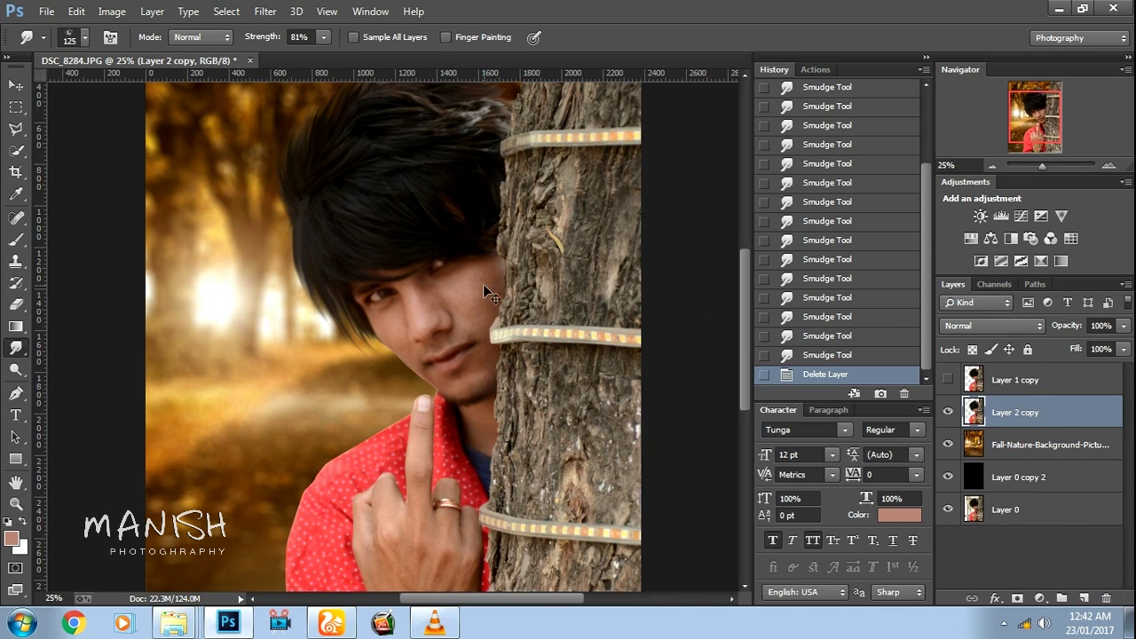
{"action": "key", "text": "ctrl+minus"}
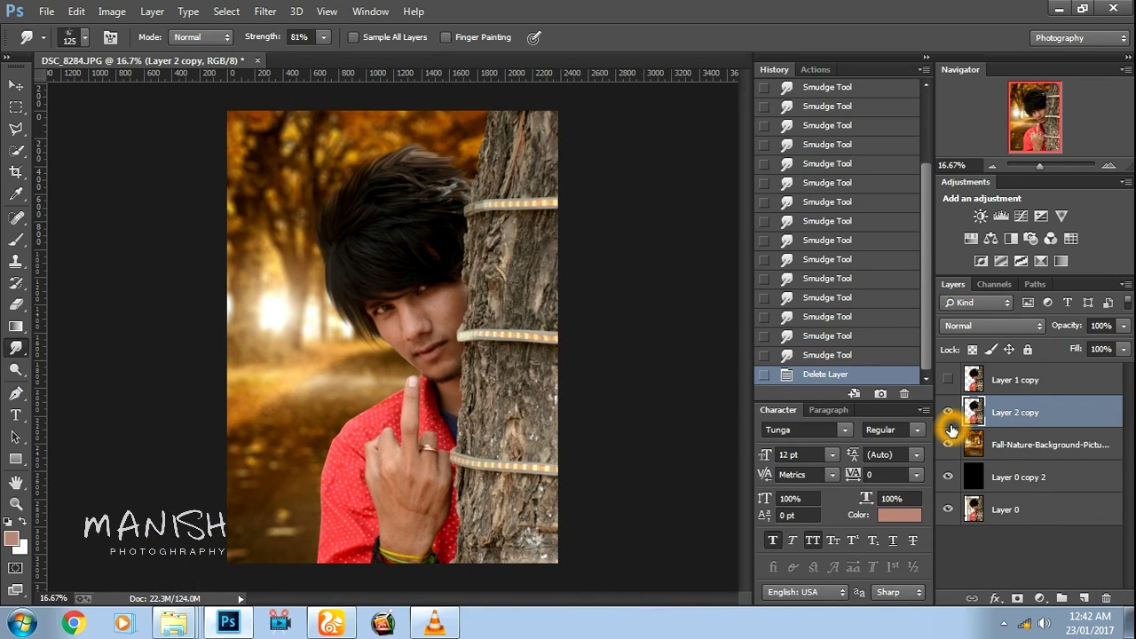
{"action": "key", "text": "ctrl+j"}
{"action": "left_click", "coordinate": [948, 412]}
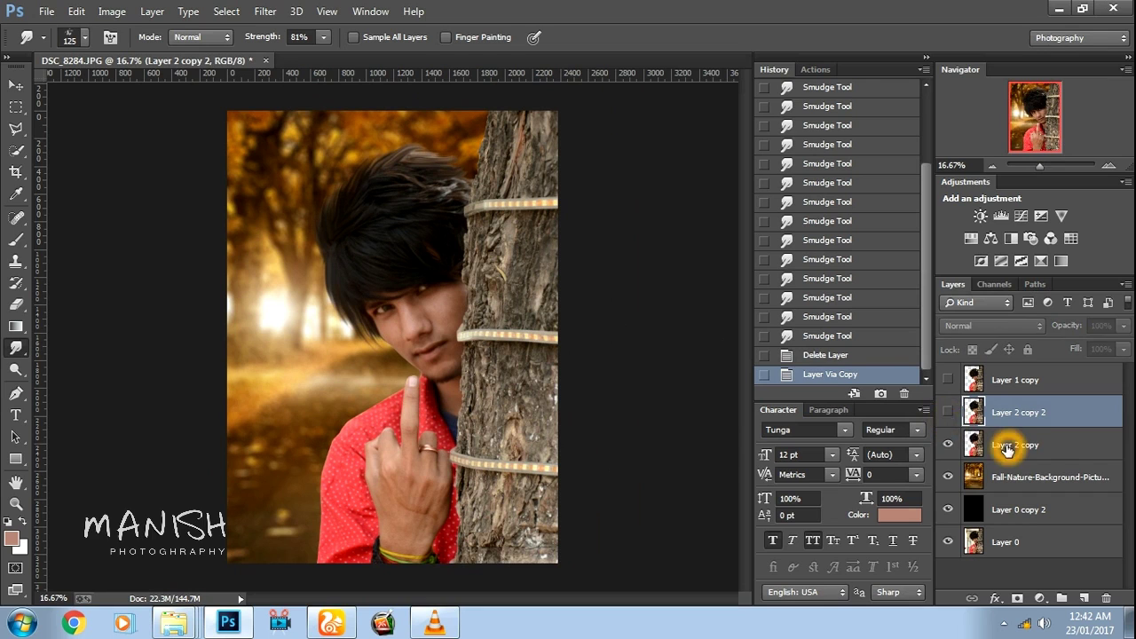
{"action": "left_click", "coordinate": [999, 445]}
- Merge the boy layer with the Fall-Nature background layer
{"action": "left_click", "coordinate": [1023, 485], "text": "ctrl"}
{"action": "right_click", "coordinate": [1019, 480]}
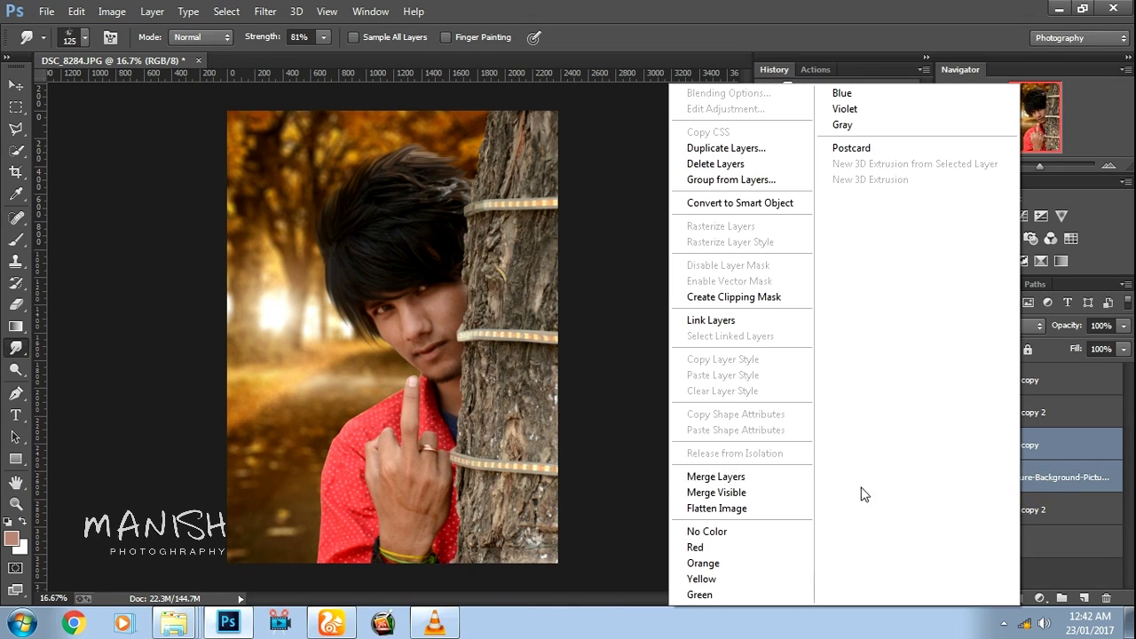
{"action": "left_click", "coordinate": [743, 487]}
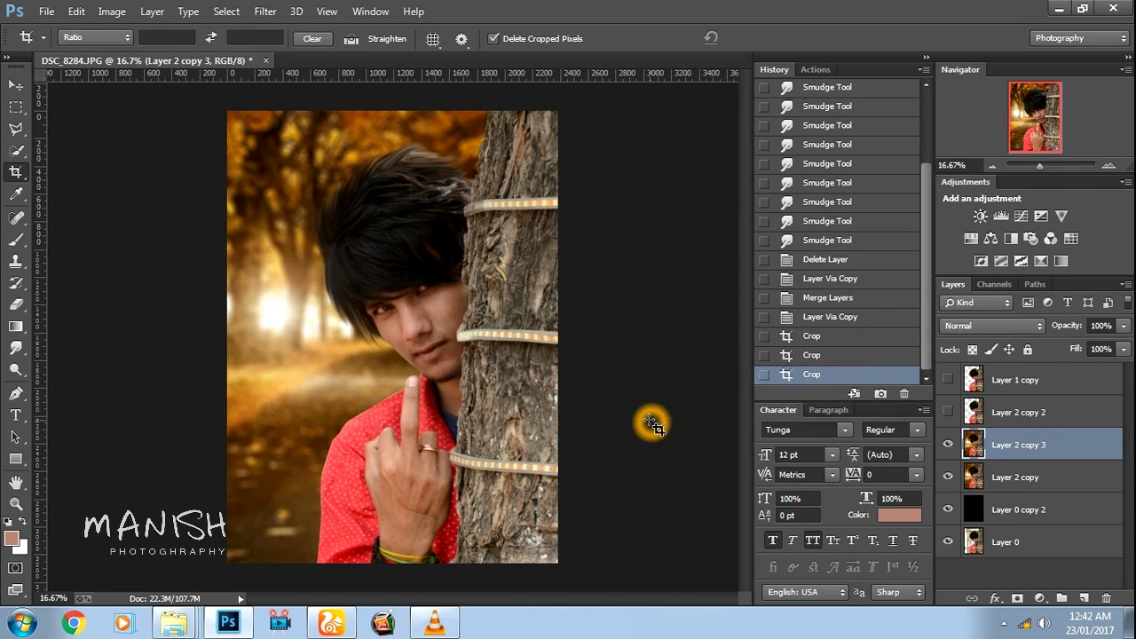
{"action": "left_click", "coordinate": [265, 11]}
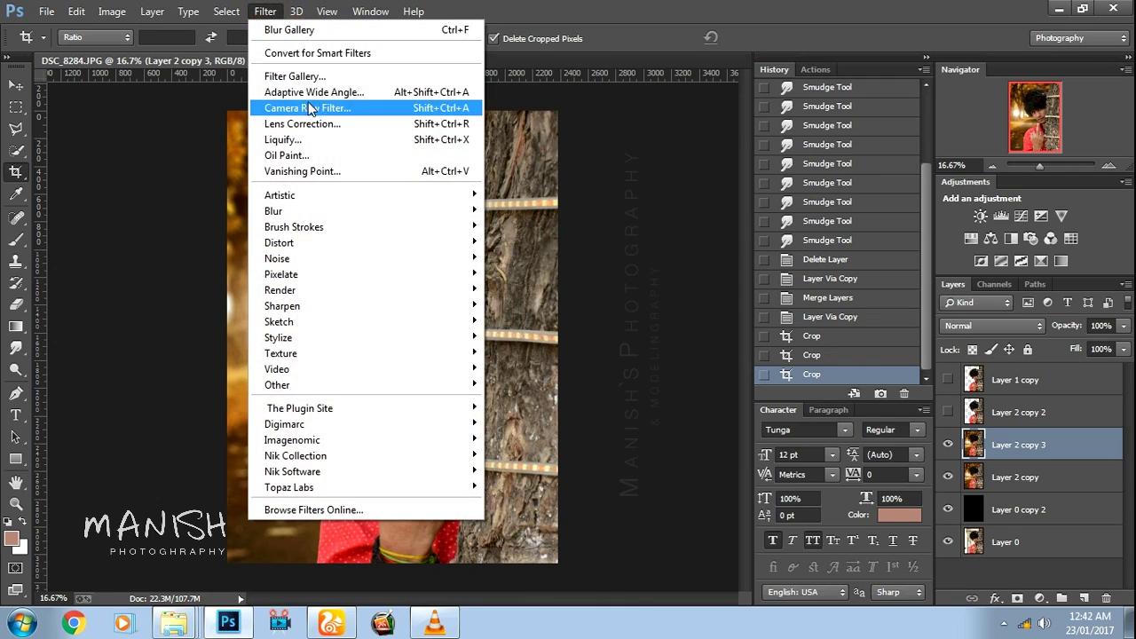
{"action": "left_click", "coordinate": [312, 107]}
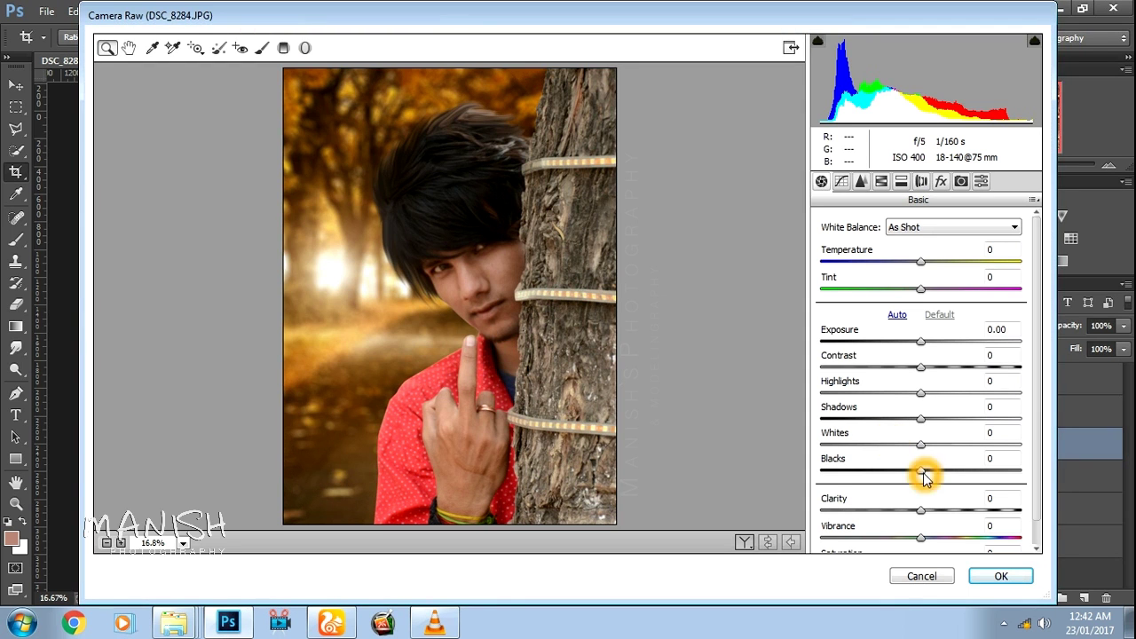
- Set blacks +48, shadows +66, lower highlights, contrast +17, slightly cooler, and luminance noise 35
{"action": "mouse_move", "coordinate": [924, 477]}
{"action": "left_mouse_down"}
{"action": "mouse_move", "coordinate": [968, 471]}
{"action": "mouse_move", "coordinate": [824, 442]}
{"action": "left_mouse_up"}
{"action": "mouse_move", "coordinate": [923, 423]}
{"action": "left_mouse_down"}
{"action": "mouse_move", "coordinate": [1003, 424]}
{"action": "mouse_move", "coordinate": [987, 424]}
{"action": "left_mouse_up"}
{"action": "mouse_move", "coordinate": [918, 395]}
{"action": "left_mouse_down"}
{"action": "mouse_move", "coordinate": [826, 395]}
{"action": "mouse_move", "coordinate": [877, 398]}
{"action": "left_mouse_up"}
{"action": "left_click_drag", "start_coordinate": [922, 367], "coordinate": [938, 367]}
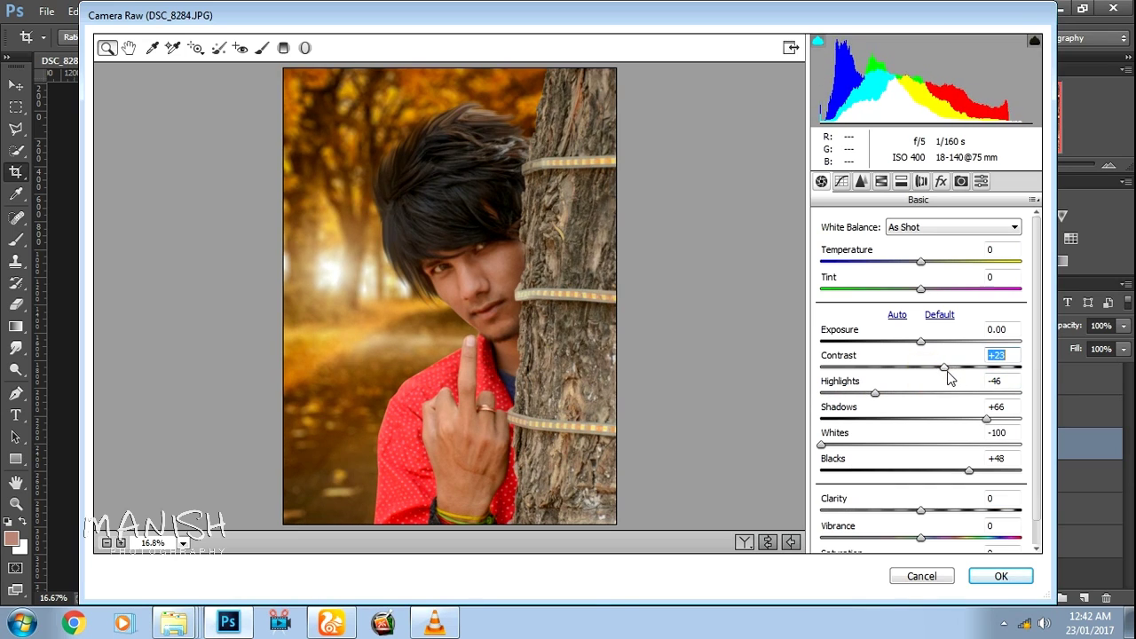
{"action": "left_click_drag", "start_coordinate": [922, 264], "coordinate": [919, 264]}
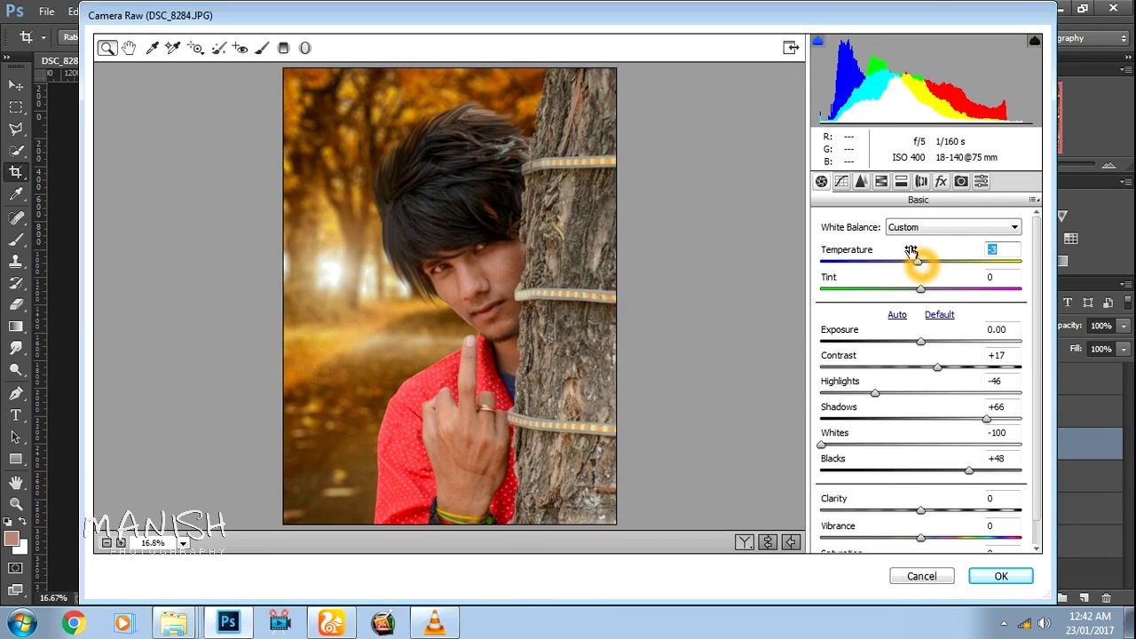
{"action": "left_click", "coordinate": [842, 182]}
{"action": "left_click_drag", "start_coordinate": [821, 387], "coordinate": [891, 388]}
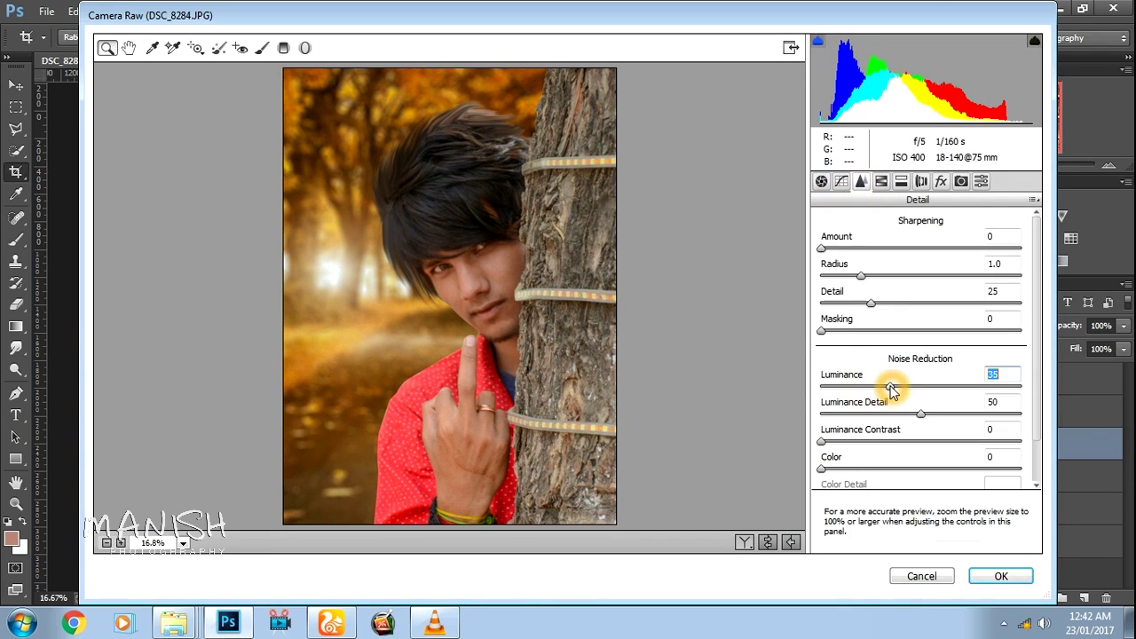
- Brighten oranges and reds, shift hues to Yellows -100 and Blues -39, and apply
{"action": "left_click", "coordinate": [881, 181]}
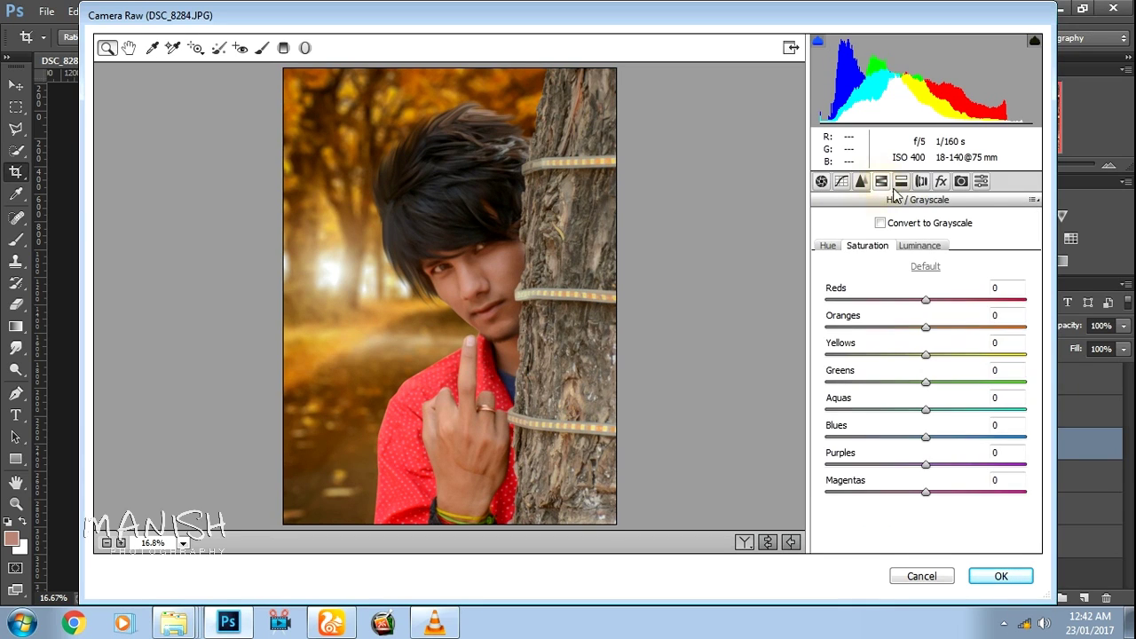
{"action": "left_click", "coordinate": [919, 246]}
{"action": "mouse_move", "coordinate": [926, 328]}
{"action": "left_mouse_down"}
{"action": "mouse_move", "coordinate": [960, 327]}
{"action": "mouse_move", "coordinate": [947, 300]}
{"action": "left_mouse_up"}
{"action": "left_click", "coordinate": [858, 246]}
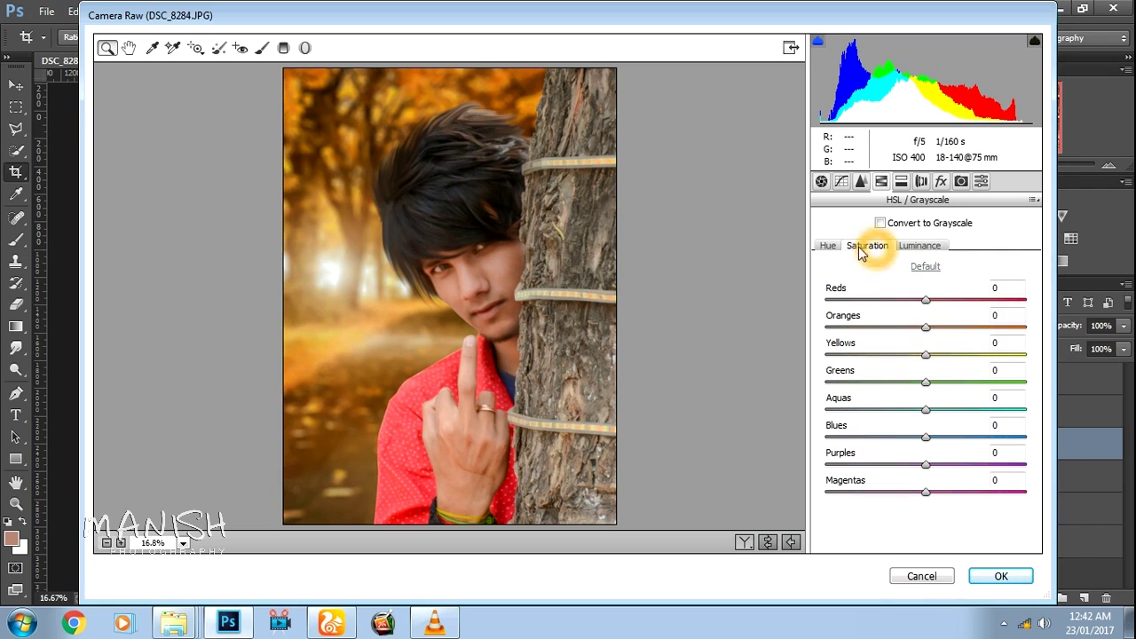
{"action": "left_click", "coordinate": [827, 354]}
{"action": "mouse_move", "coordinate": [926, 328]}
{"action": "left_mouse_down"}
{"action": "mouse_move", "coordinate": [948, 328]}
{"action": "mouse_move", "coordinate": [939, 335]}
{"action": "mouse_move", "coordinate": [980, 302]}
{"action": "mouse_move", "coordinate": [940, 316]}
{"action": "left_mouse_up"}
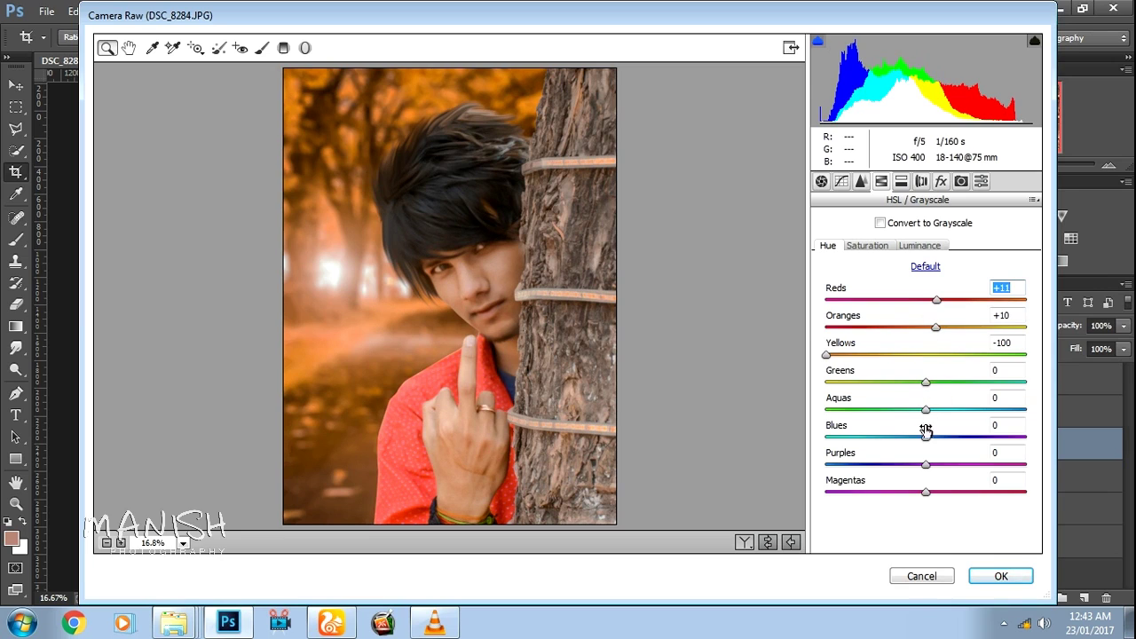
{"action": "mouse_move", "coordinate": [926, 437]}
{"action": "left_mouse_down"}
{"action": "mouse_move", "coordinate": [967, 436]}
{"action": "mouse_move", "coordinate": [1002, 466]}
{"action": "left_mouse_up"}
{"action": "double_click", "coordinate": [935, 466]}
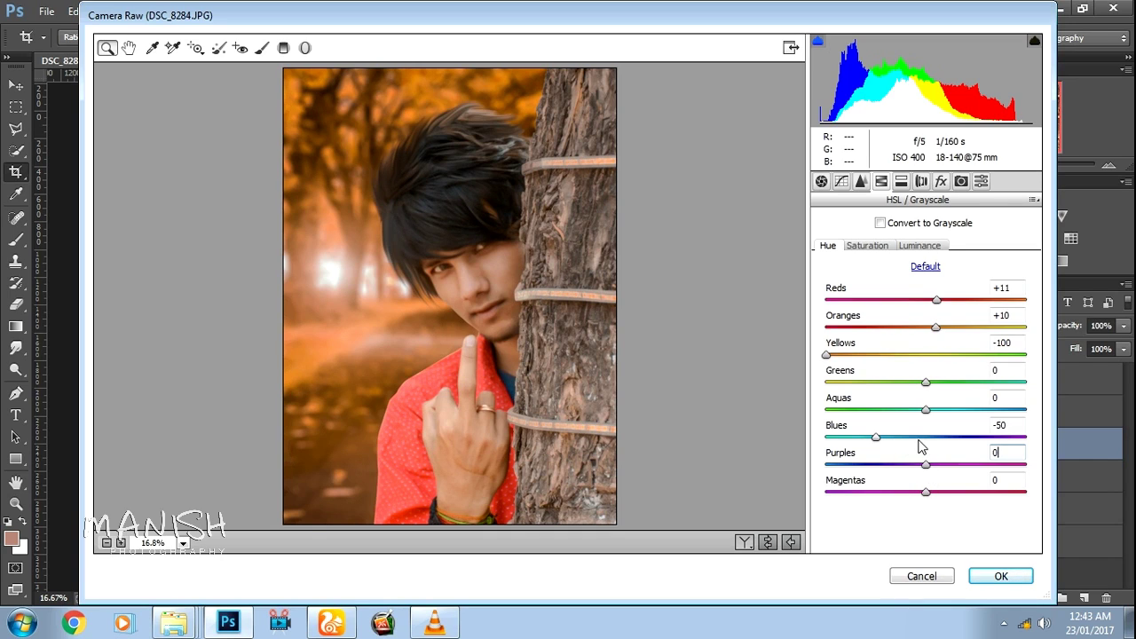
{"action": "left_click_drag", "start_coordinate": [928, 440], "coordinate": [887, 438]}
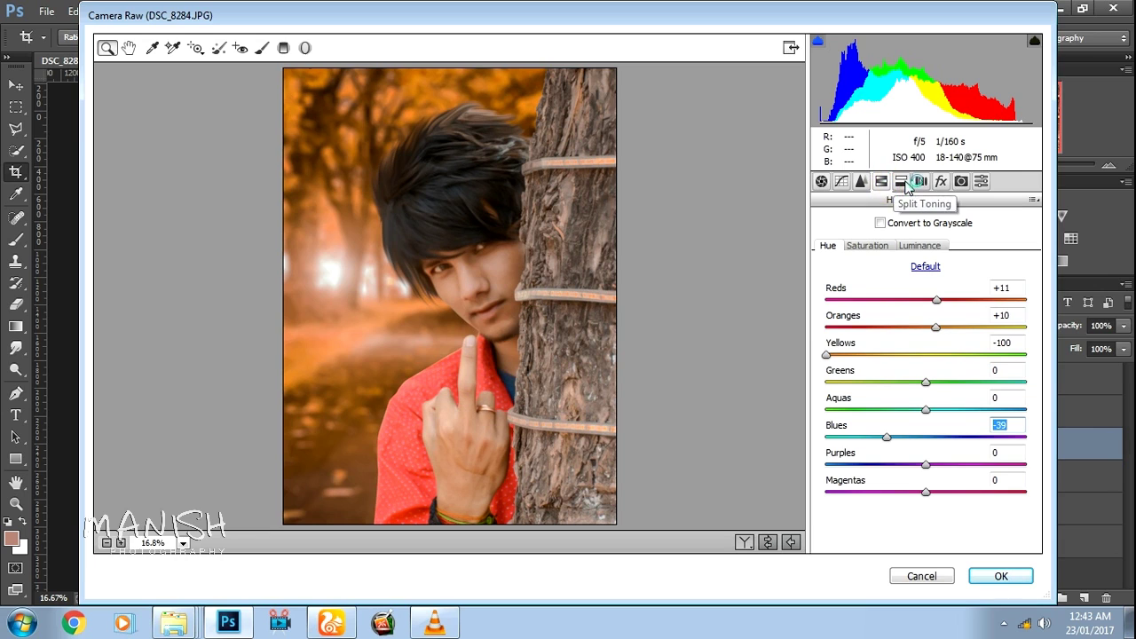
{"action": "left_click", "coordinate": [1000, 576]}
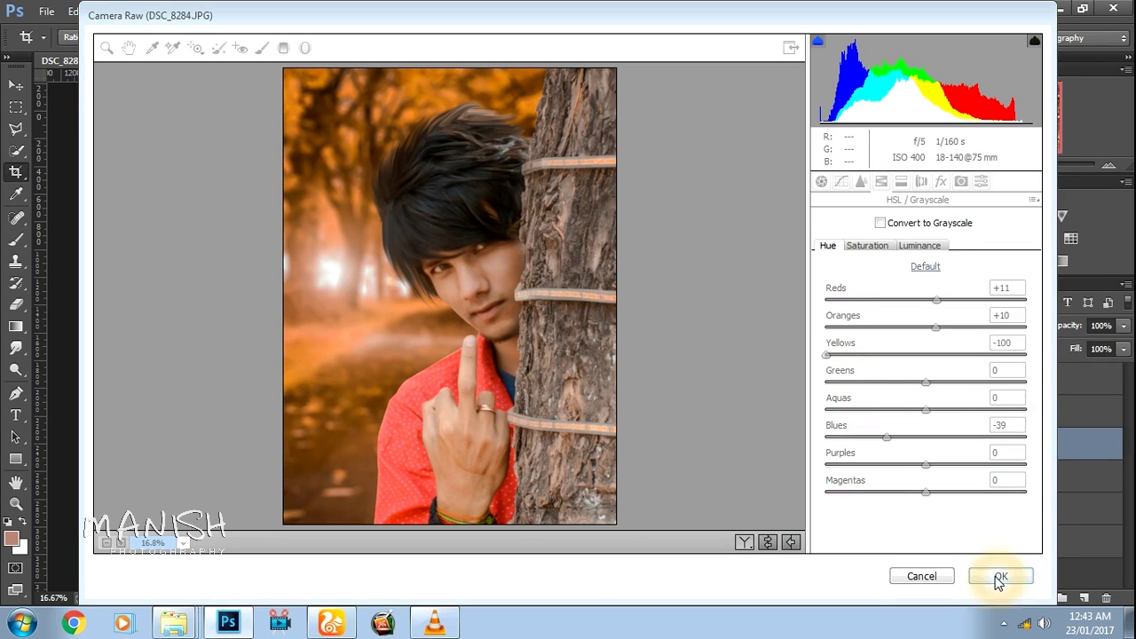
- Duplicate the graded layer and apply Color Efex Pro 4 Detail Extractor with 71% saturation
{"action": "key", "text": "ctrl+j"}
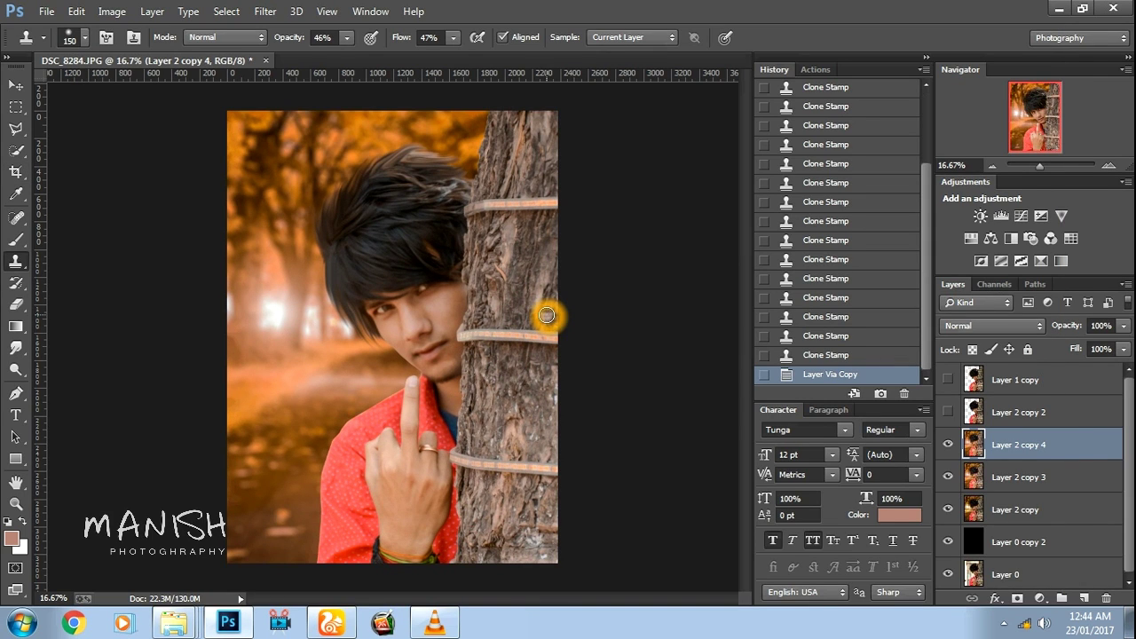
{"action": "left_click", "coordinate": [265, 11]}
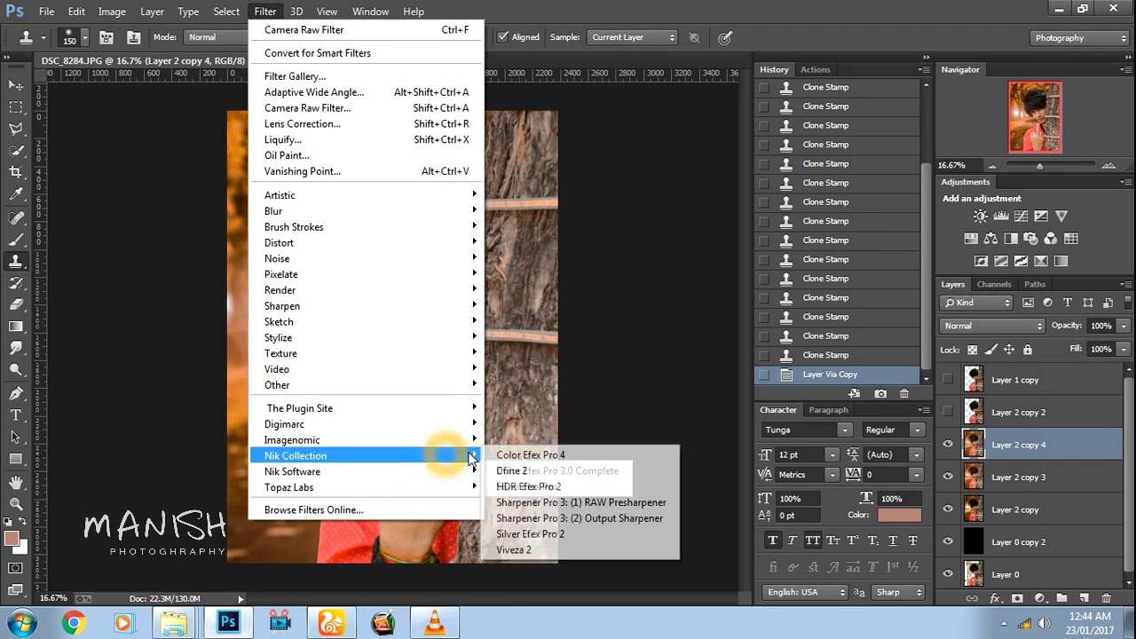
{"action": "left_click", "coordinate": [511, 453]}
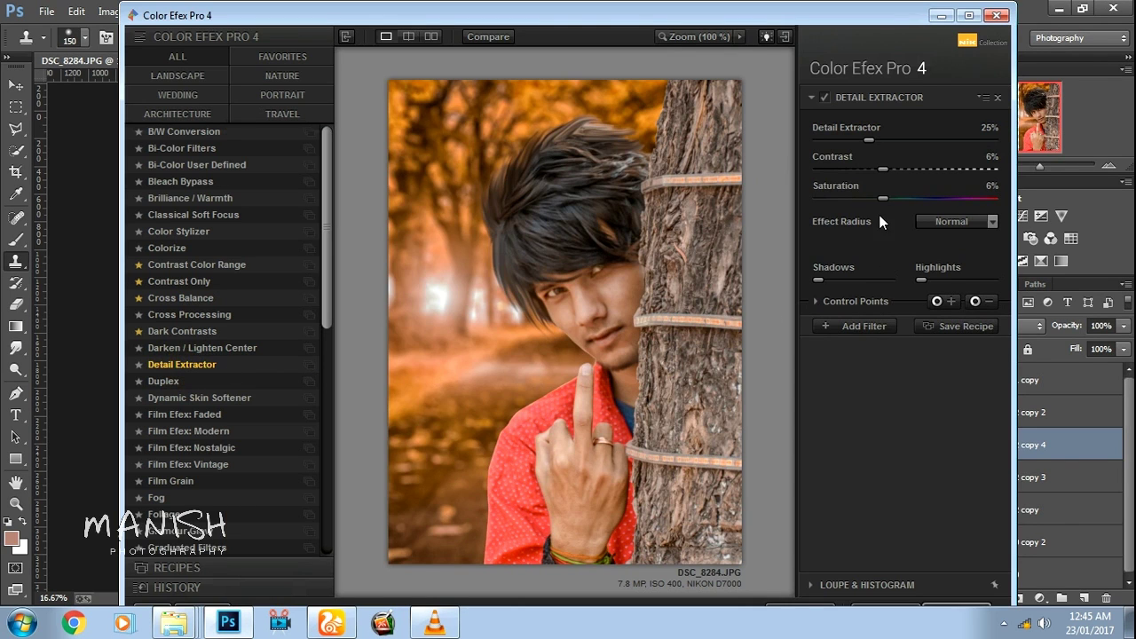
{"action": "left_click_drag", "start_coordinate": [884, 198], "coordinate": [964, 201]}
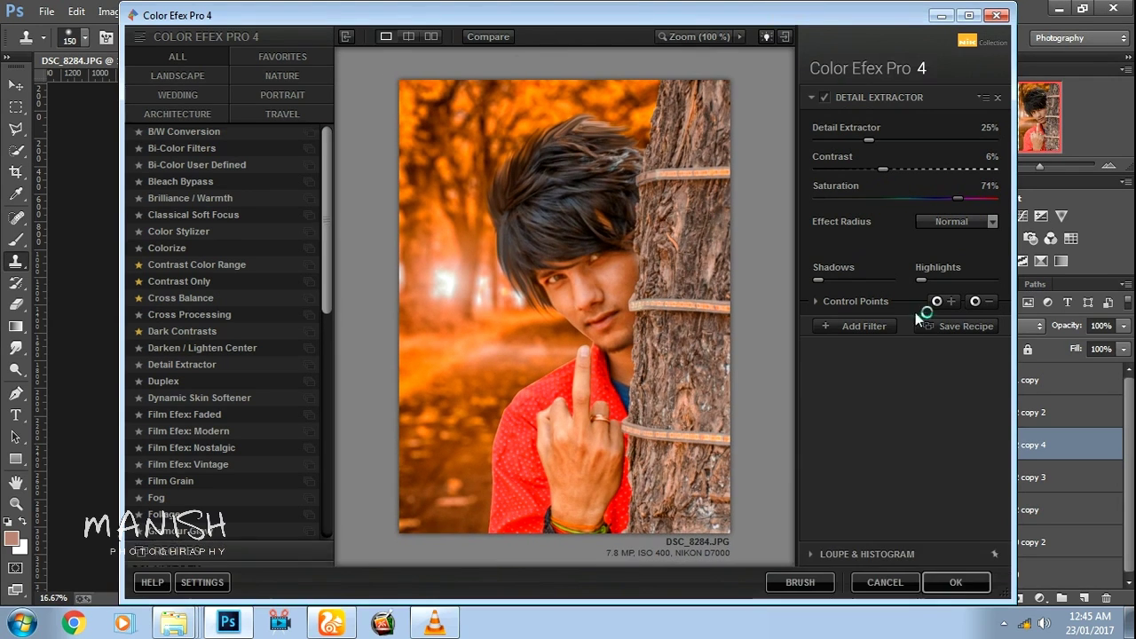
{"action": "left_click", "coordinate": [956, 586]}
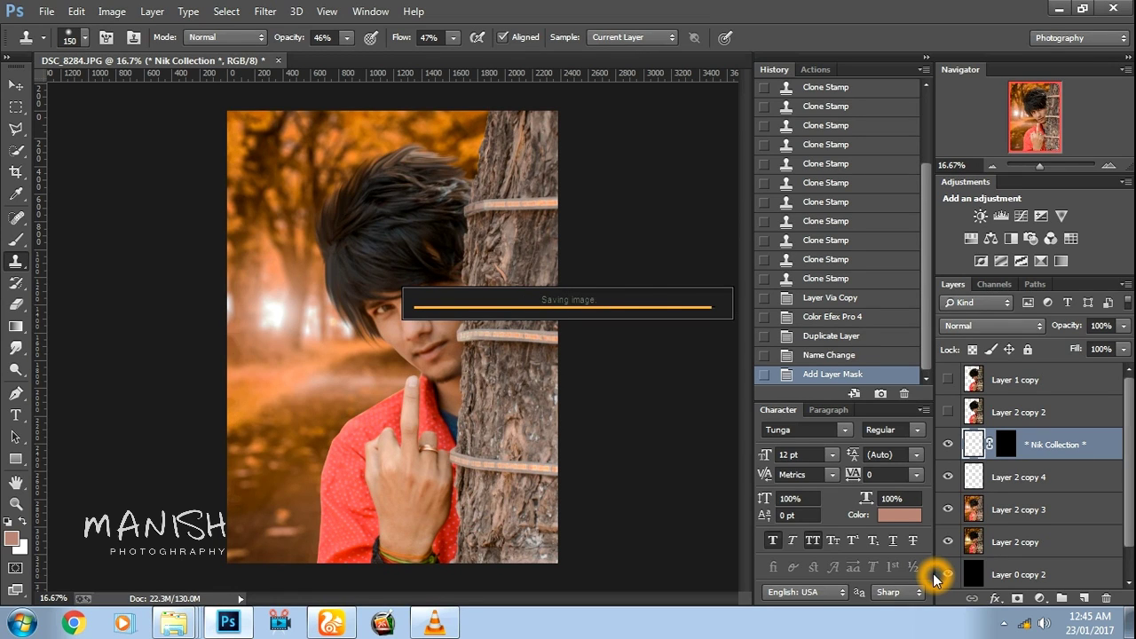
- Set the Detail Extractor layer to 50% opacity and 82% fill
{"action": "left_click", "coordinate": [1007, 442]}
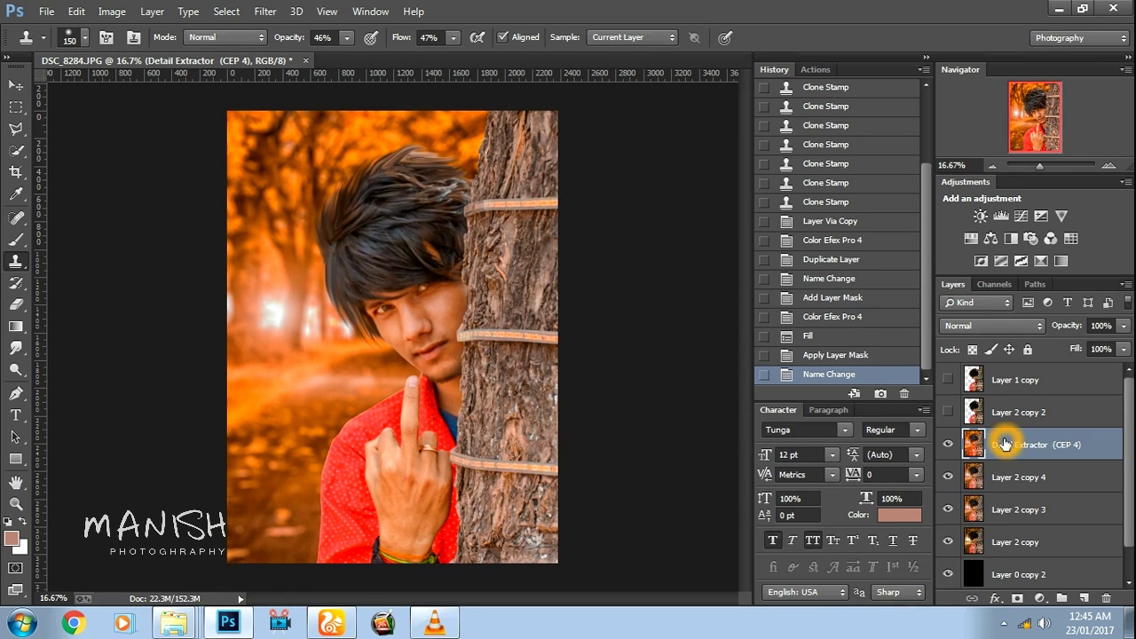
{"action": "left_click", "coordinate": [1124, 326]}
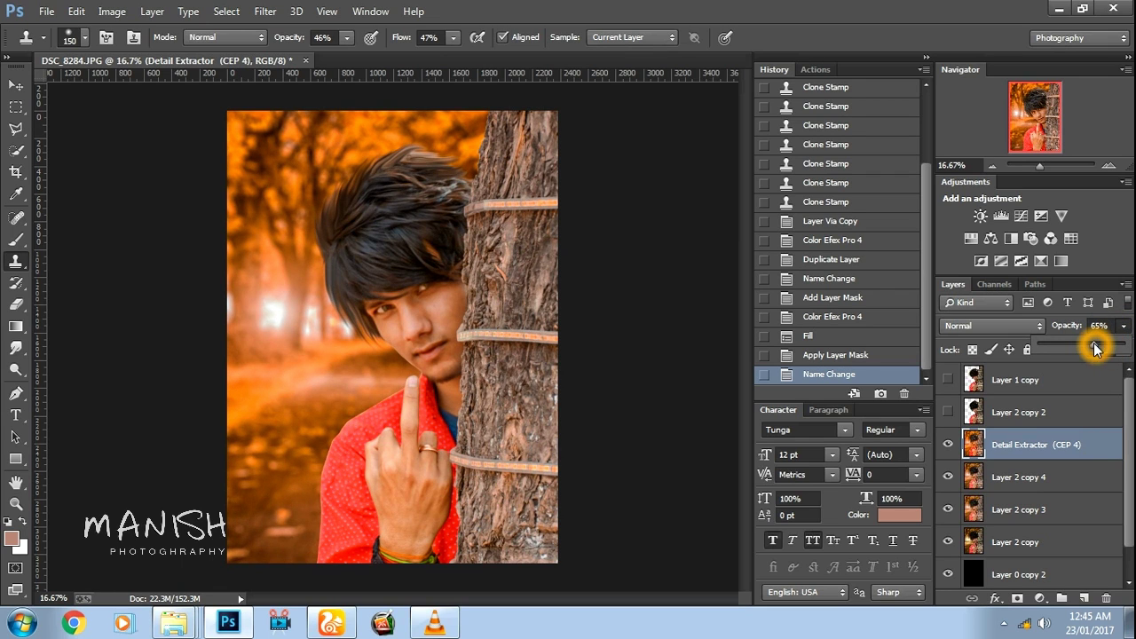
{"action": "left_click_drag", "start_coordinate": [1082, 343], "coordinate": [1081, 343]}
{"action": "left_click", "coordinate": [1123, 349]}
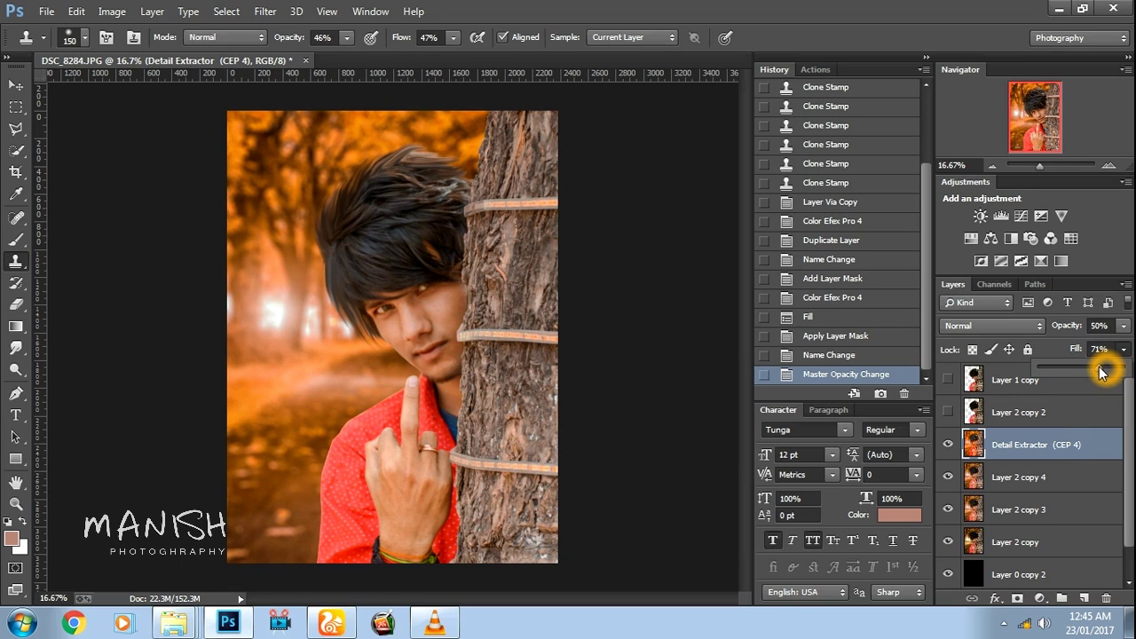
{"action": "left_click_drag", "start_coordinate": [1109, 374], "coordinate": [1109, 374]}
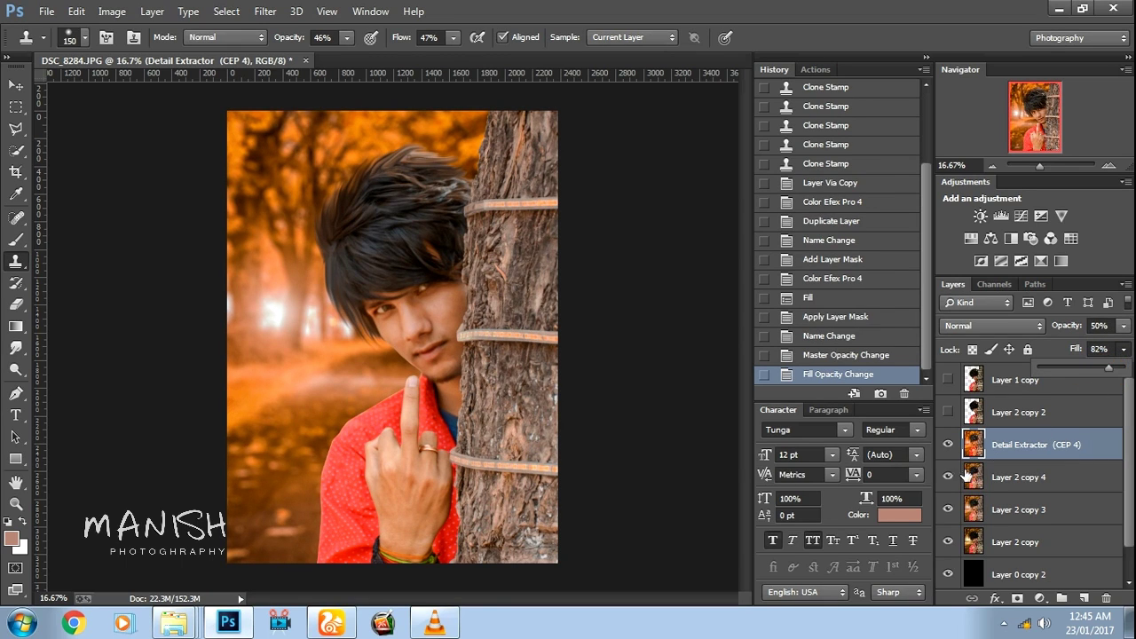
- Merge Layer 2 copy 4 into Detail Extractor (CEP 4) and duplicate the merged layer
{"action": "left_click", "coordinate": [1003, 478], "text": "ctrl"}
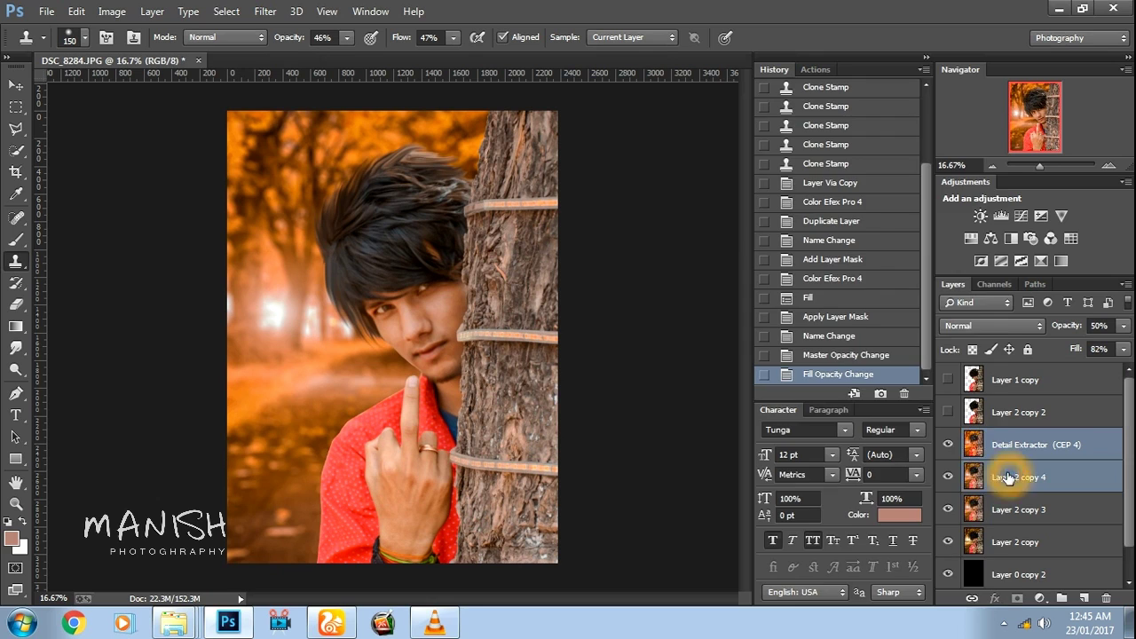
{"action": "right_click", "coordinate": [1009, 471]}
{"action": "left_click", "coordinate": [723, 476]}
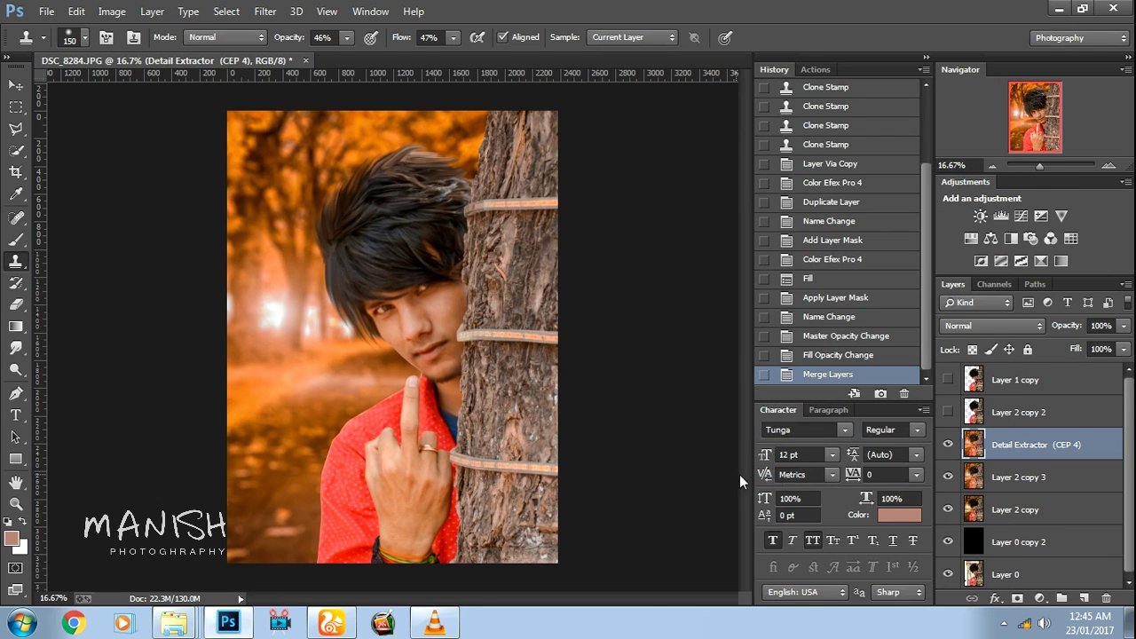
{"action": "left_click", "coordinate": [950, 448]}
{"action": "key", "text": "ctrl+j"}
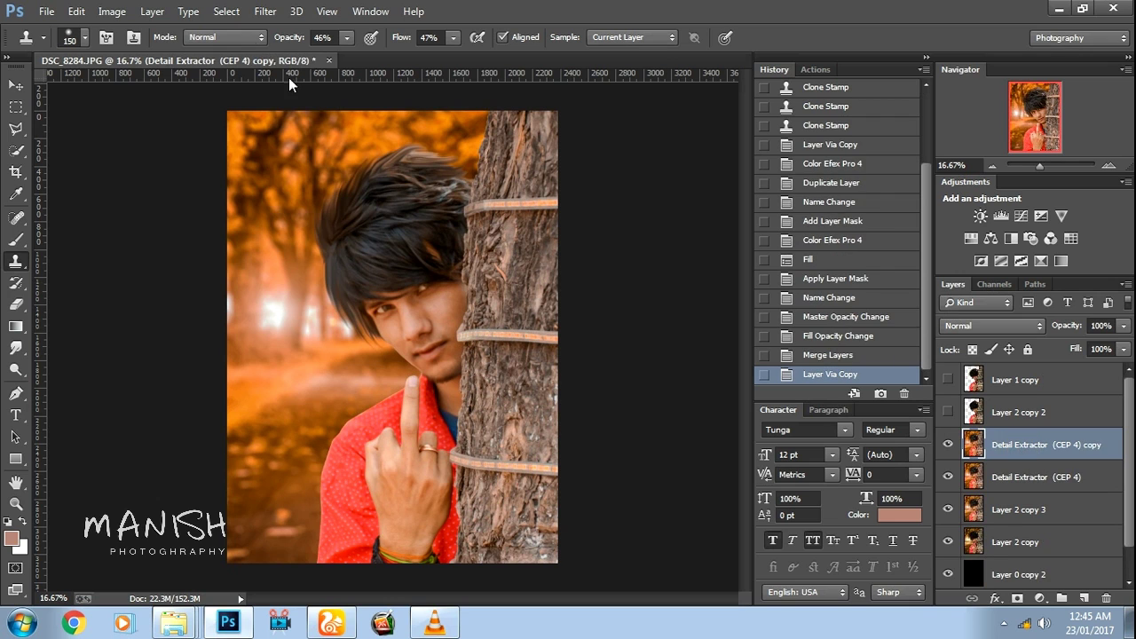
{"action": "left_click", "coordinate": [265, 12]}
{"action": "mouse_move", "coordinate": [296, 455]}
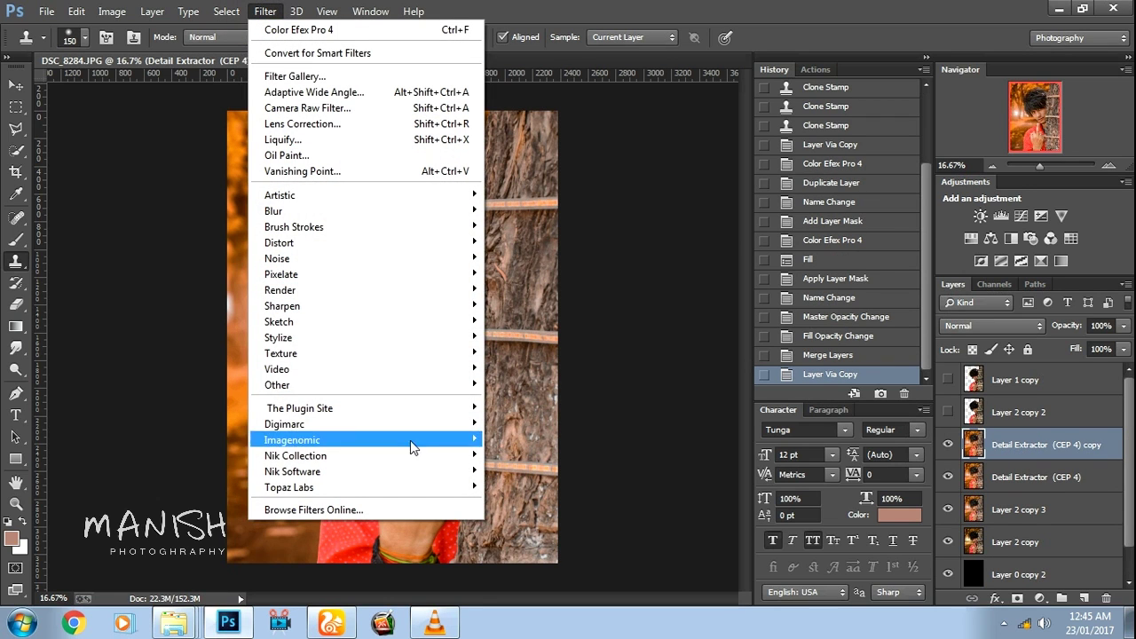
- Apply Dark Contrasts with 31% saturation, then select the Detail Extractor (CEP 4) layer
{"action": "left_click", "coordinate": [530, 454]}
{"action": "left_click_drag", "start_coordinate": [965, 227], "coordinate": [970, 229]}
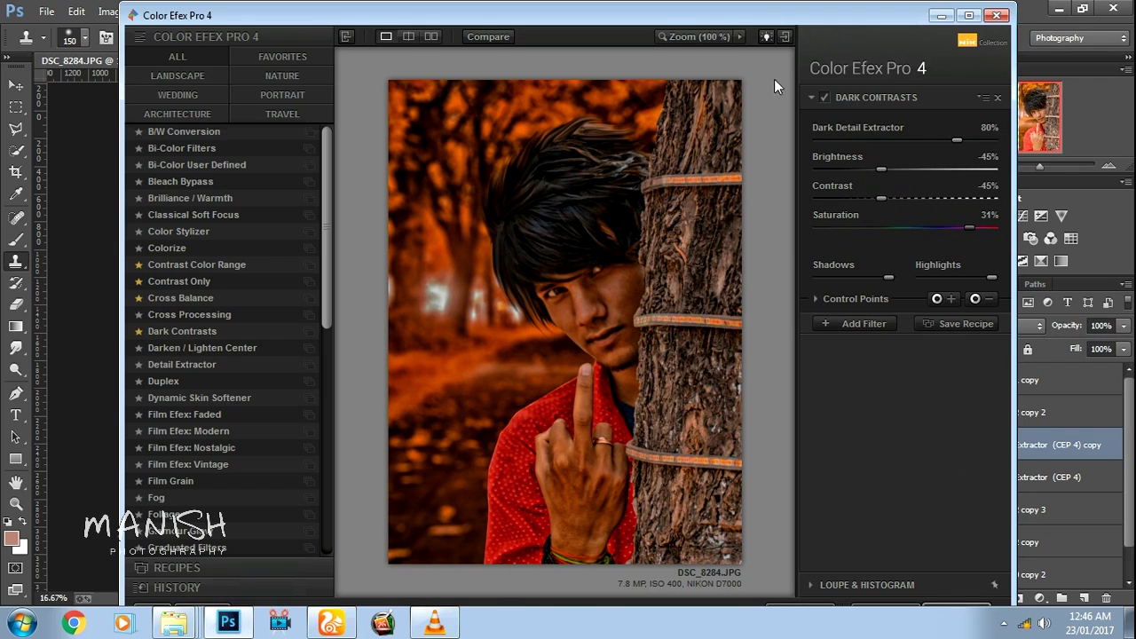
{"action": "left_click", "coordinate": [952, 592]}
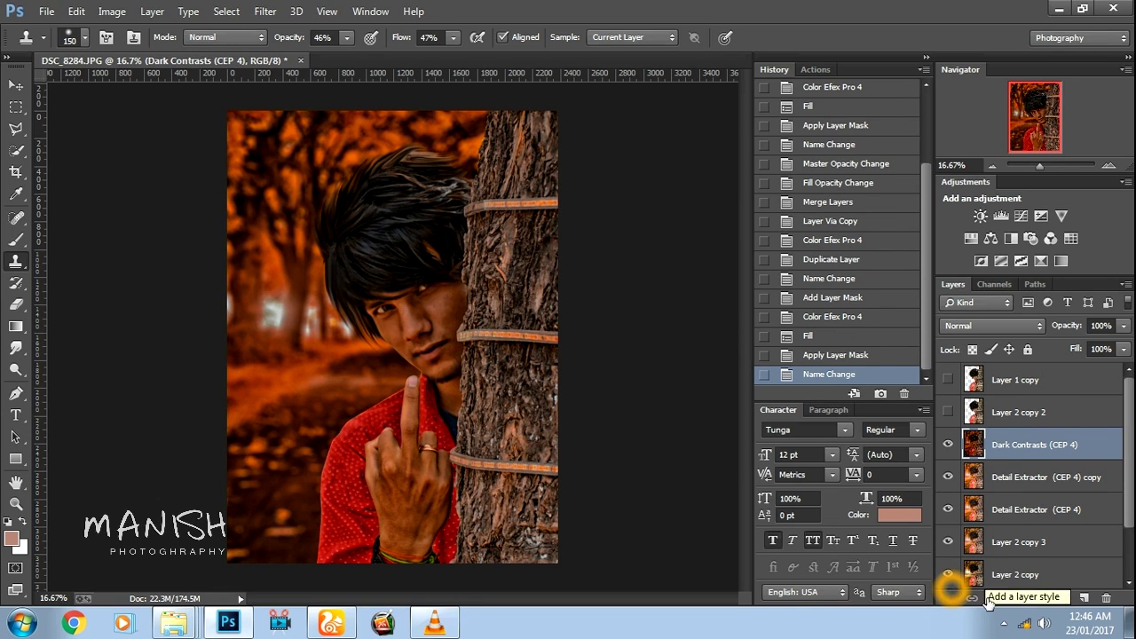
{"action": "left_click", "coordinate": [1017, 514]}
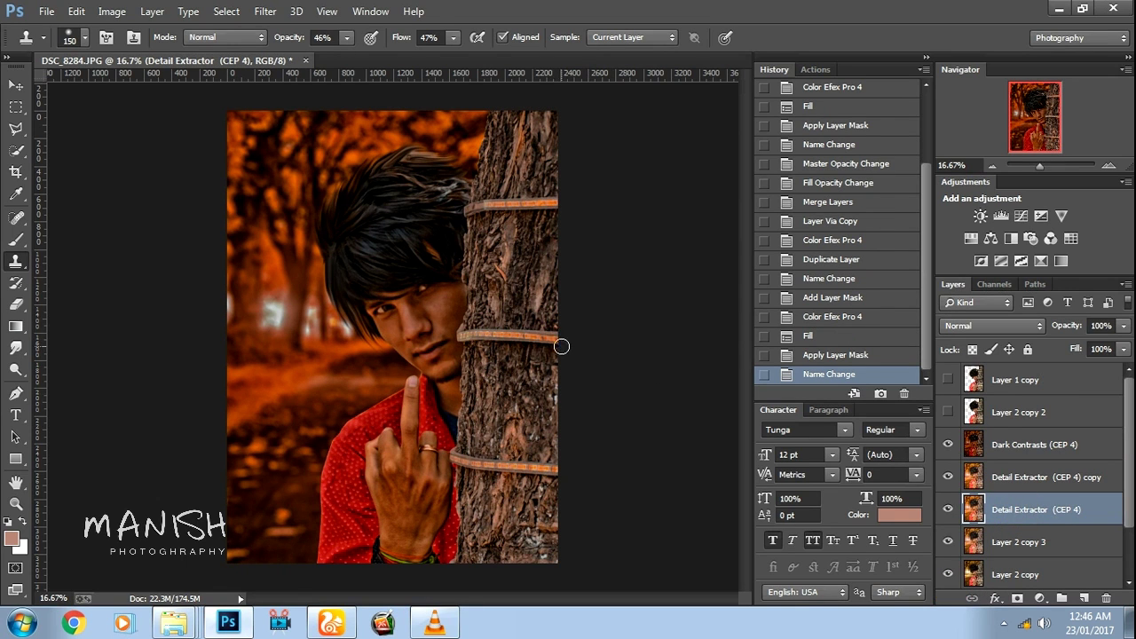
{"action": "scroll", "coordinate": [429, 290], "scroll_direction": "up", "scroll_amount": 2}
{"action": "scroll", "coordinate": [431, 293], "scroll_direction": "up", "scroll_amount": 1}
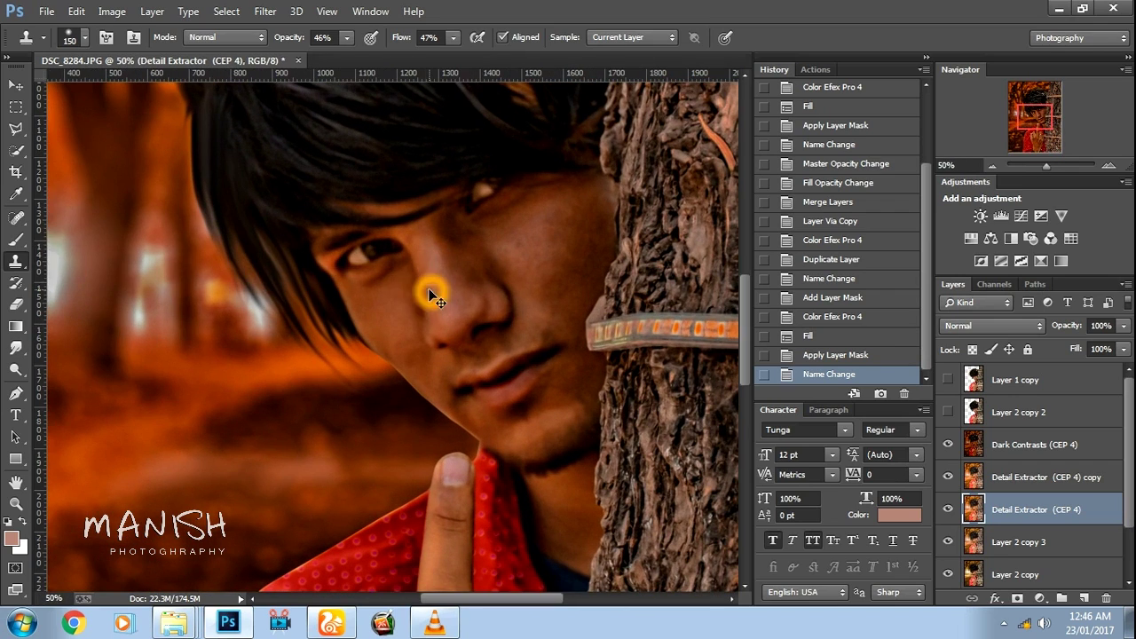
{"action": "left_click", "coordinate": [16, 133]}
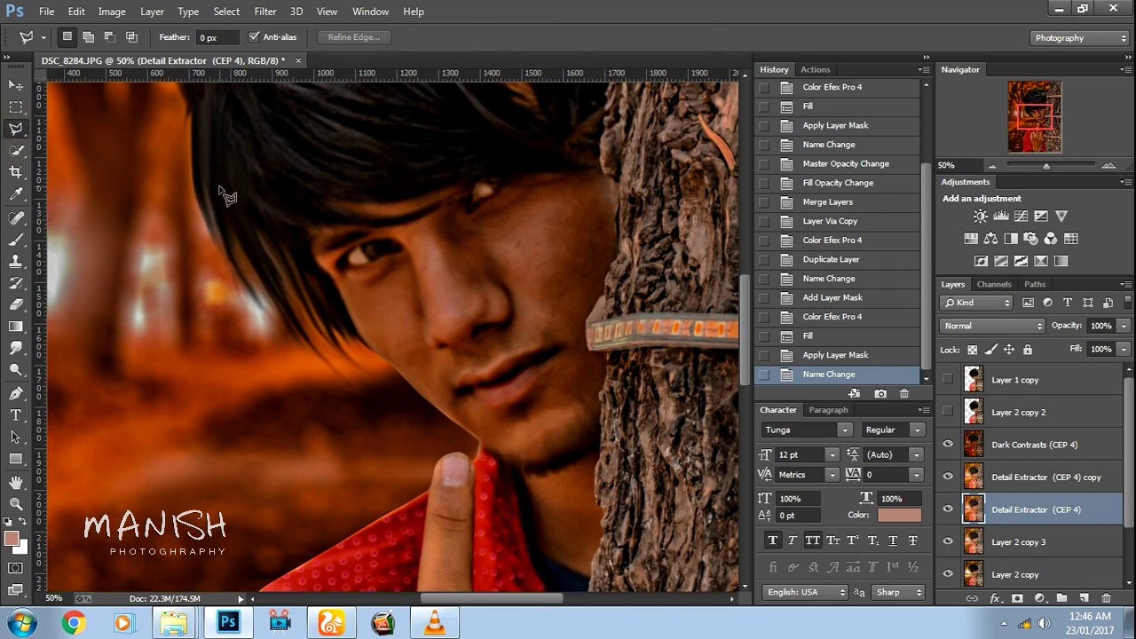
- Outline the boy's face and hand along the tree edge with the Polygonal Lasso
{"action": "left_click", "coordinate": [515, 148]}
{"action": "left_click", "coordinate": [571, 330]}
{"action": "left_click", "coordinate": [569, 507]}
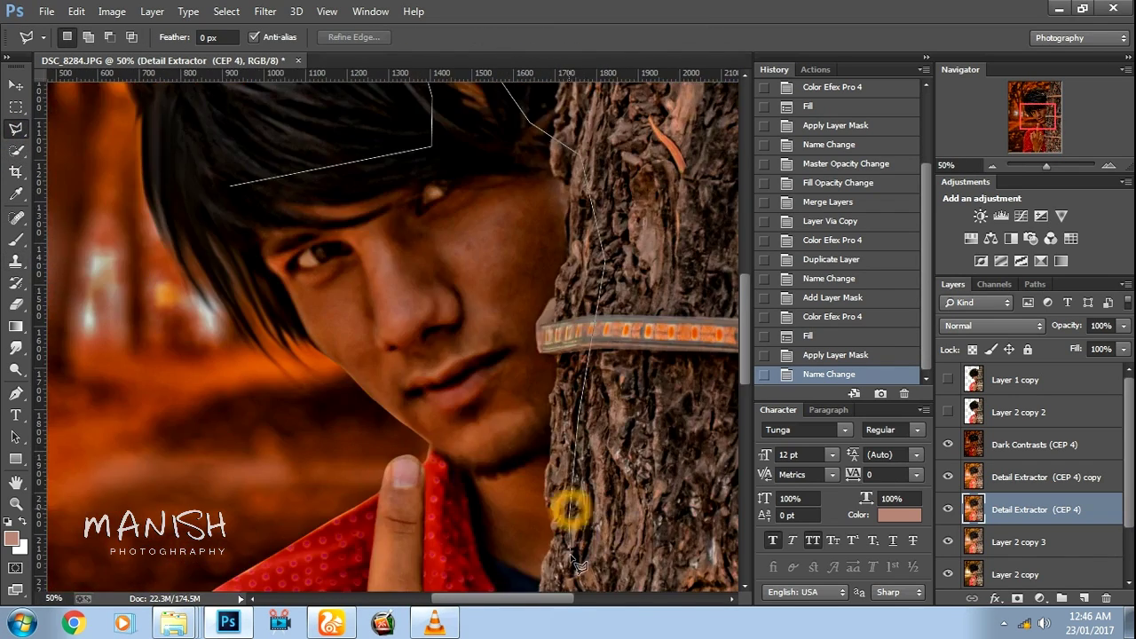
{"action": "left_click", "coordinate": [491, 369]}
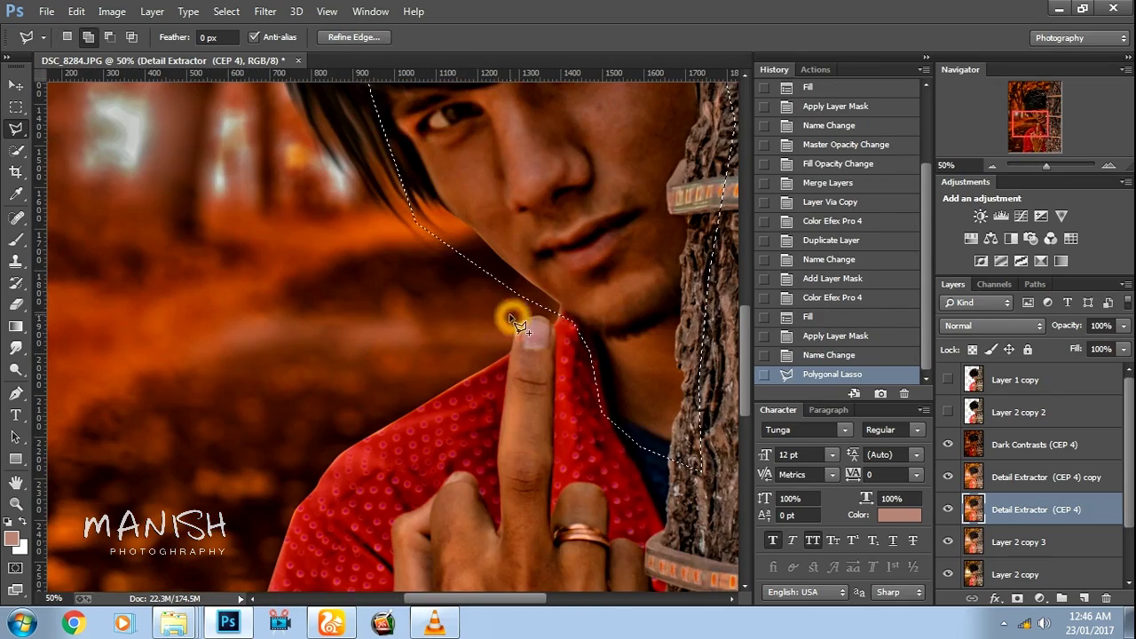
{"action": "left_click", "coordinate": [507, 317]}
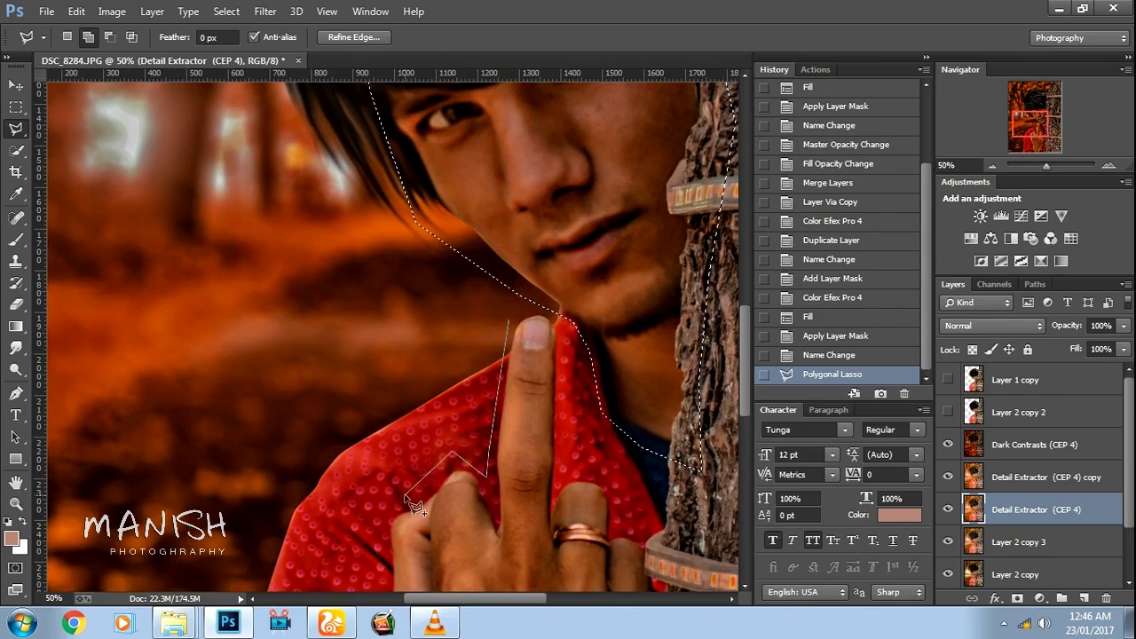
{"action": "left_click", "coordinate": [404, 426]}
{"action": "left_click", "coordinate": [427, 568]}
{"action": "left_click", "coordinate": [622, 560]}
{"action": "left_click", "coordinate": [666, 359]}
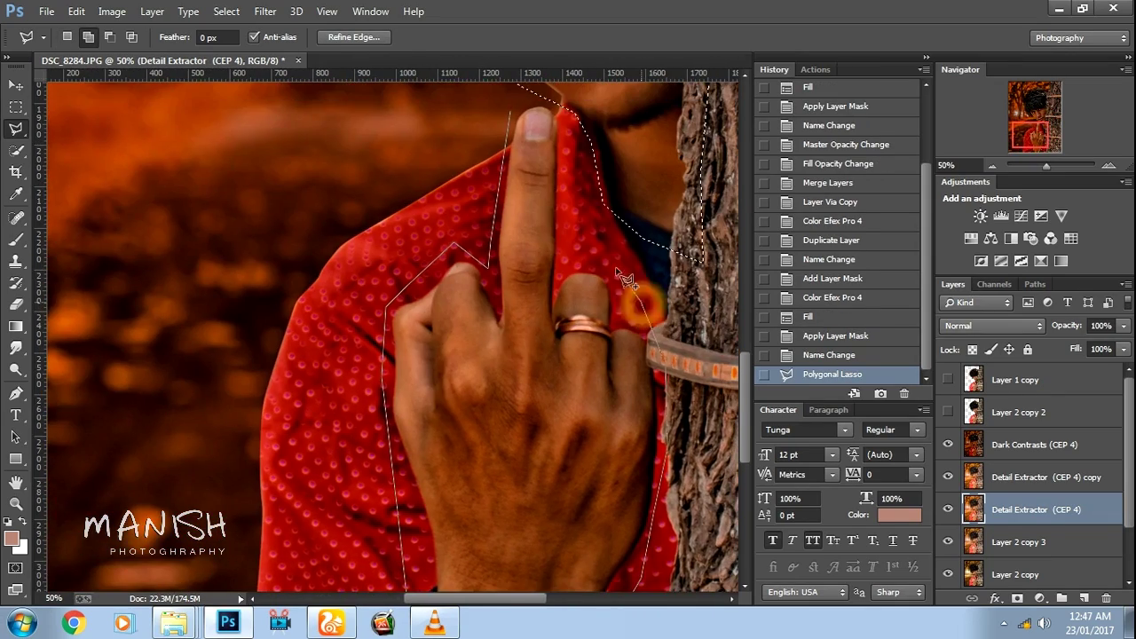
{"action": "left_click", "coordinate": [582, 227]}
{"action": "left_click", "coordinate": [530, 105]}
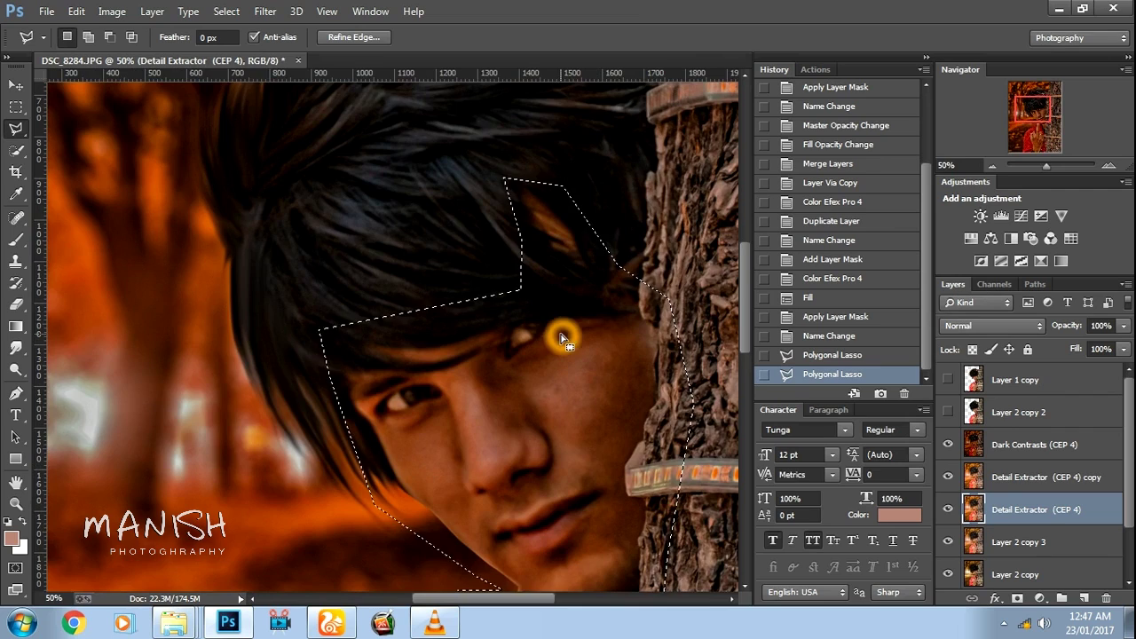
{"action": "key", "text": "ctrl+minus"}
{"action": "key", "text": "ctrl+minus"}
{"action": "key", "text": "ctrl+minus"}
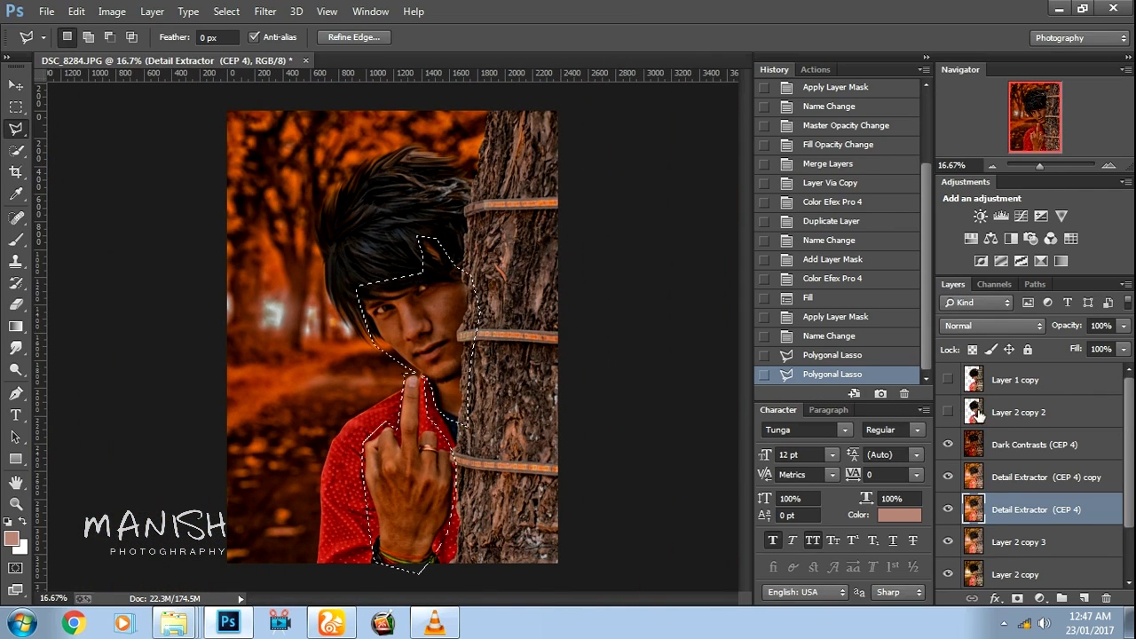
- Copy the outlined face and hand into Layer 2 and move it above Dark Contrasts (CEP 4)
{"action": "left_click", "coordinate": [980, 414]}
{"action": "left_click", "coordinate": [948, 412]}
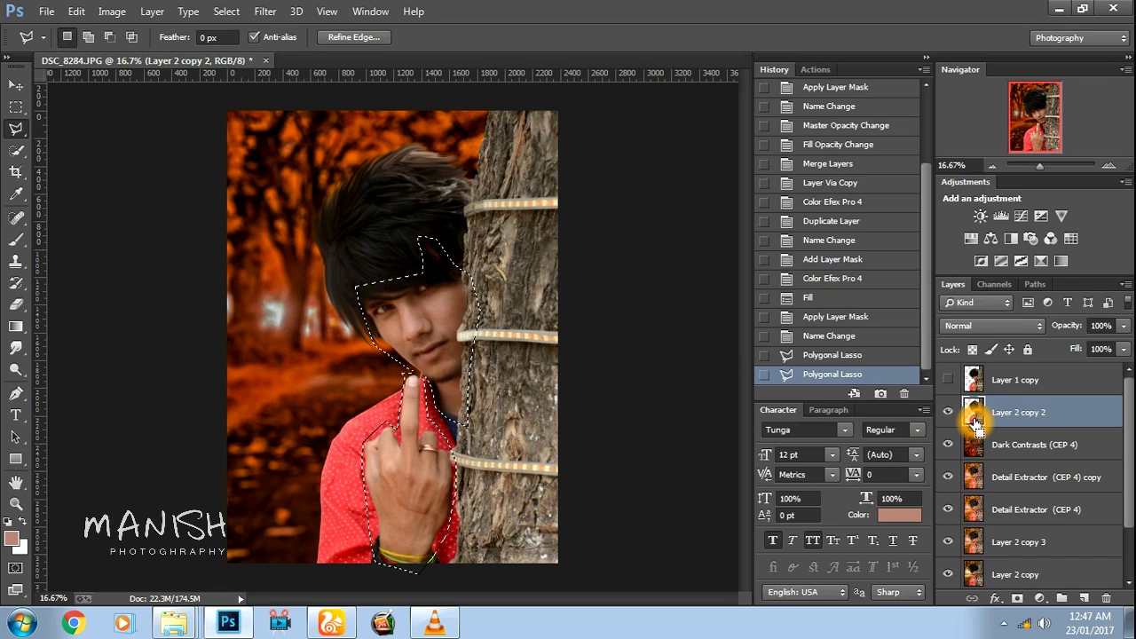
{"action": "key", "text": "ctrl+j"}
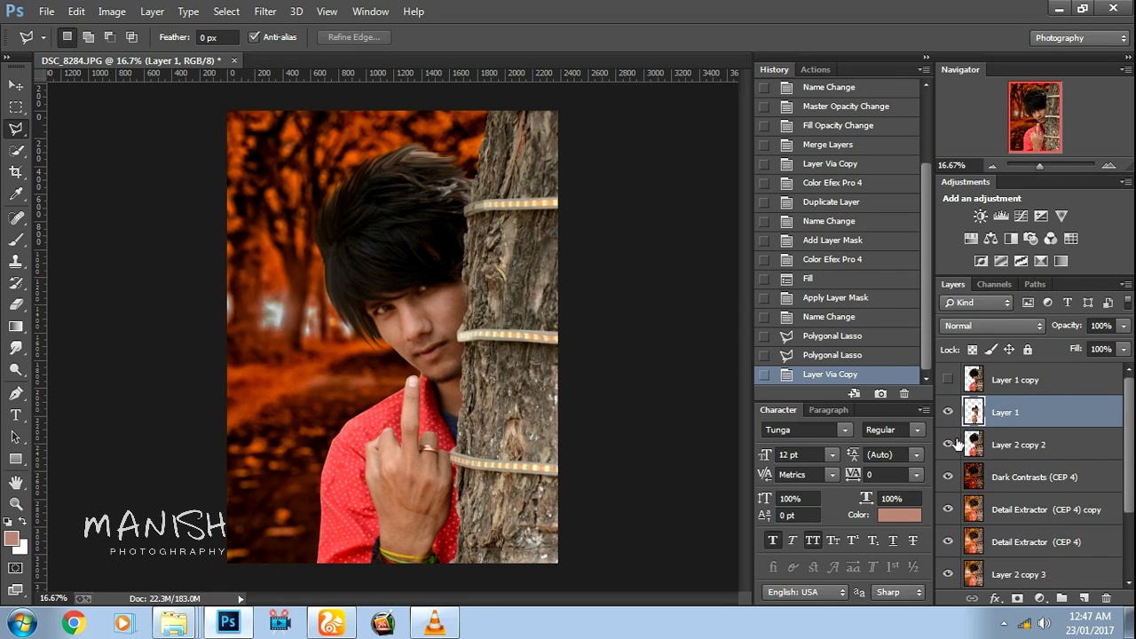
{"action": "left_click", "coordinate": [949, 445]}
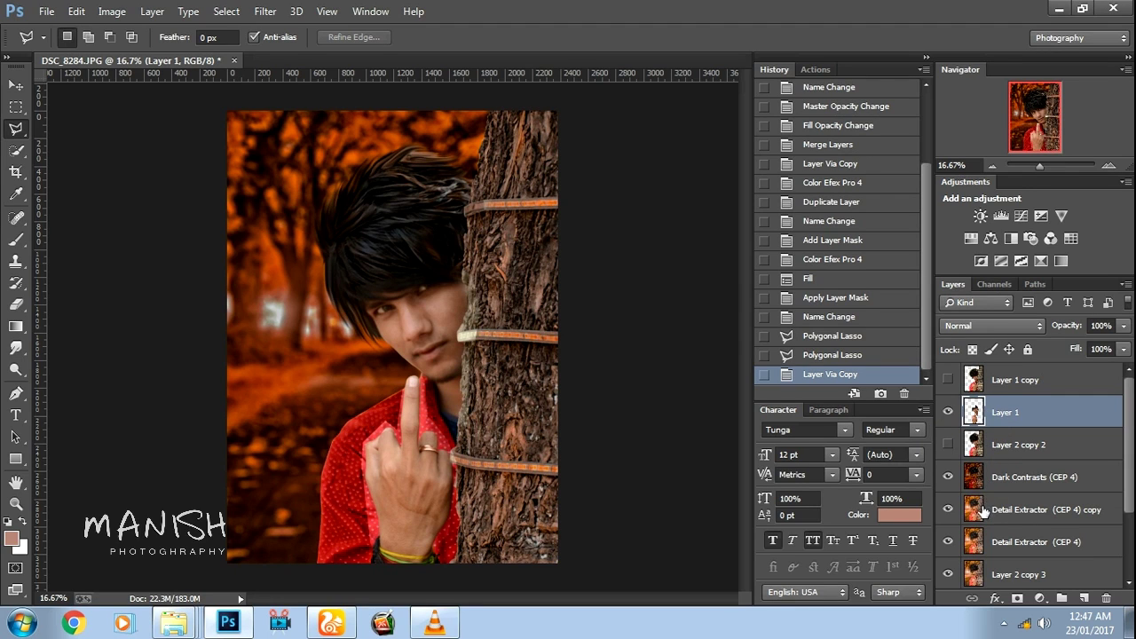
{"action": "left_click", "coordinate": [976, 417], "text": "ctrl"}
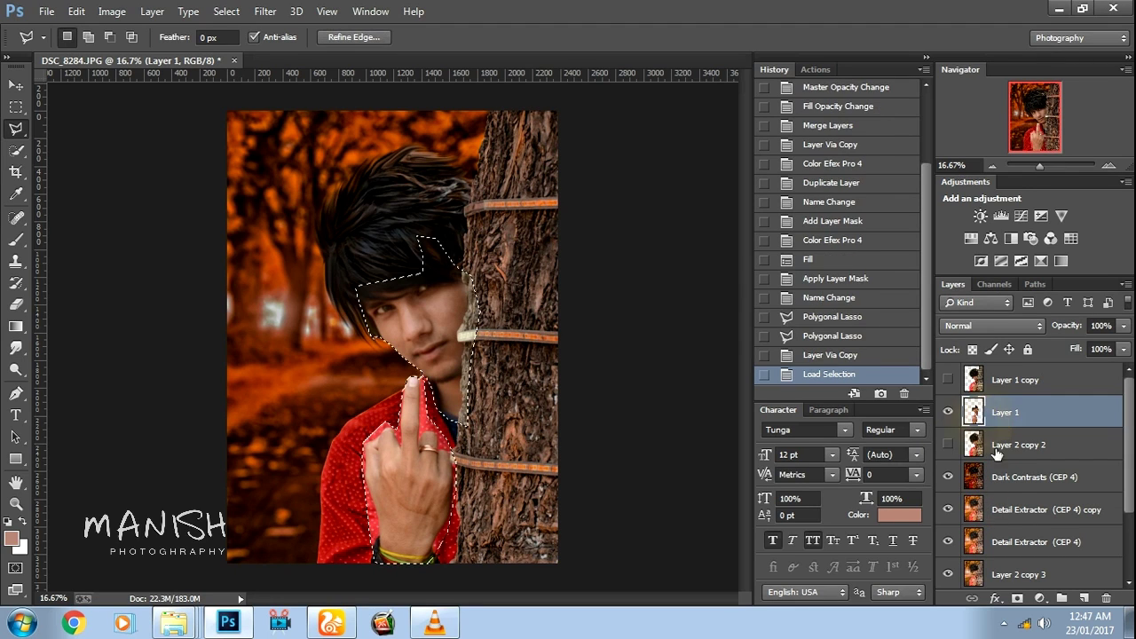
{"action": "left_click", "coordinate": [1002, 513]}
{"action": "key", "text": "ctrl+j"}
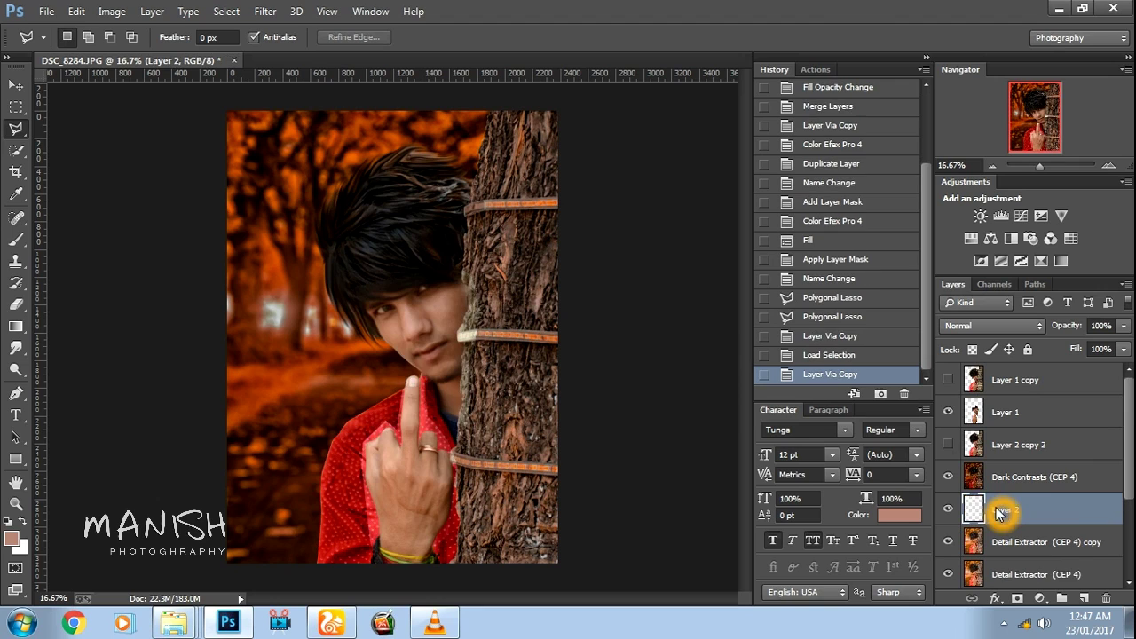
{"action": "left_click", "coordinate": [948, 412]}
{"action": "left_click_drag", "start_coordinate": [977, 508], "coordinate": [979, 465]}
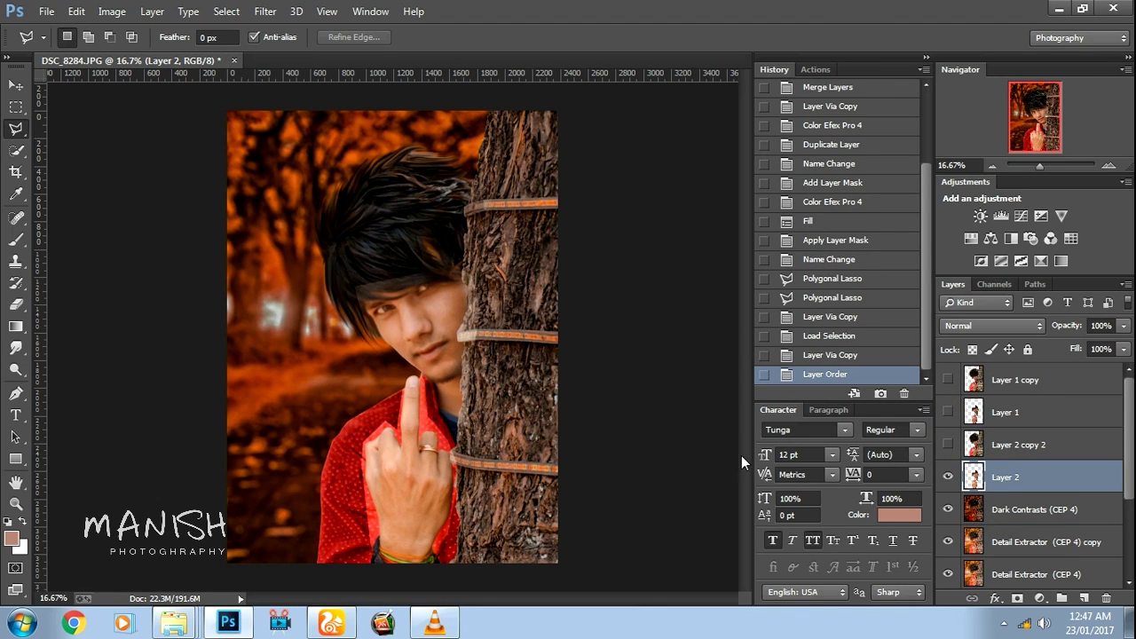
{"action": "key", "text": "ctrl+minus"}
- Erase Layer 2's leftover edges around the hair and along the tree trunk with an enlarged eraser
{"action": "scroll", "coordinate": [328, 308], "scroll_direction": "up", "scroll_amount": 3}
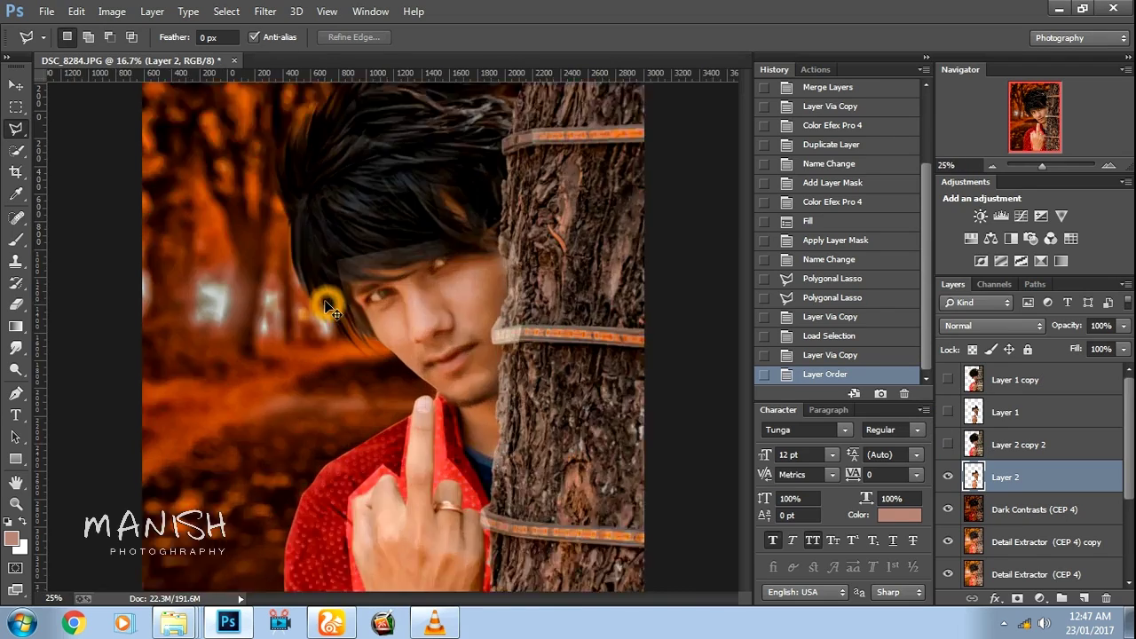
{"action": "scroll", "coordinate": [325, 305], "scroll_direction": "up", "scroll_amount": 2}
{"action": "key", "text": "e"}
{"action": "mouse_move", "coordinate": [322, 353]}
{"action": "left_mouse_down"}
{"action": "mouse_move", "coordinate": [241, 147]}
{"action": "mouse_move", "coordinate": [406, 121]}
{"action": "left_mouse_up"}
{"action": "key", "text": "bracketright"}
{"action": "key", "text": "bracketright"}
{"action": "key", "text": "bracketright"}
{"action": "mouse_move", "coordinate": [550, 89]}
{"action": "left_mouse_down"}
{"action": "mouse_move", "coordinate": [505, 249]}
{"action": "mouse_move", "coordinate": [555, 353]}
{"action": "left_mouse_up"}
{"action": "left_click_drag", "start_coordinate": [477, 198], "coordinate": [577, 208]}
{"action": "left_click_drag", "start_coordinate": [577, 267], "coordinate": [664, 346]}
{"action": "mouse_move", "coordinate": [532, 346]}
{"action": "left_mouse_down"}
{"action": "mouse_move", "coordinate": [634, 303]}
{"action": "mouse_move", "coordinate": [621, 345]}
{"action": "mouse_move", "coordinate": [666, 390]}
{"action": "left_mouse_up"}
{"action": "left_click_drag", "start_coordinate": [657, 568], "coordinate": [577, 287]}
{"action": "left_click_drag", "start_coordinate": [723, 482], "coordinate": [621, 266]}
{"action": "mouse_move", "coordinate": [586, 231]}
{"action": "left_mouse_down"}
{"action": "mouse_move", "coordinate": [604, 391]}
{"action": "mouse_move", "coordinate": [617, 328]}
{"action": "left_mouse_up"}
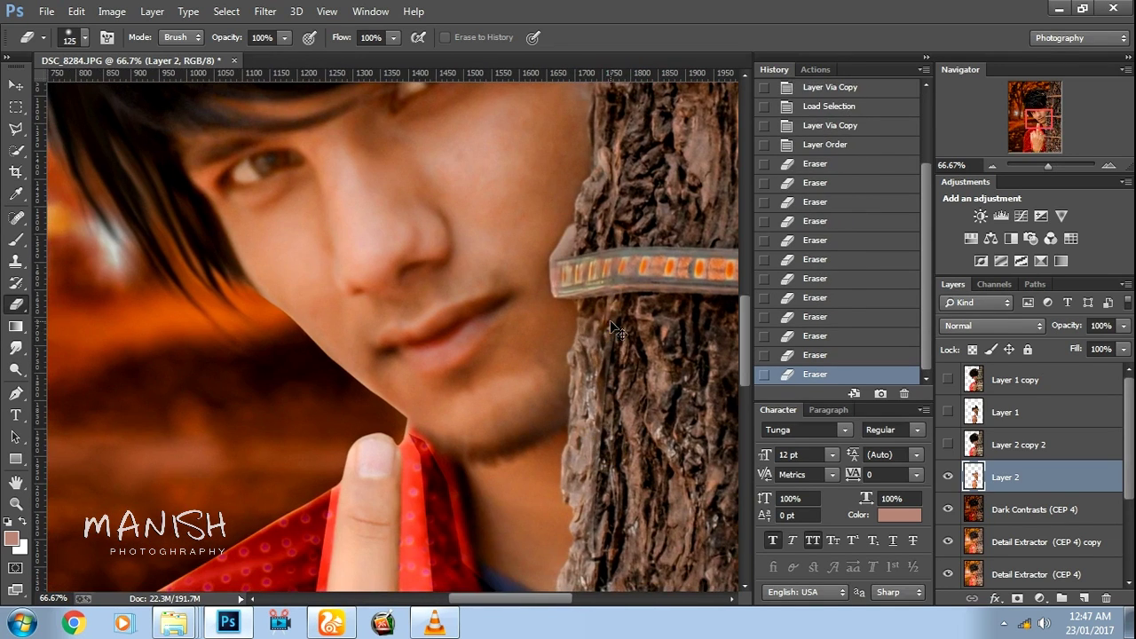
- Undo the stray erase near the belt and re-erase the trunk's left edge with a smaller brush
{"action": "key", "text": "ctrl+z"}
{"action": "key", "text": "bracketleft"}
{"action": "key", "text": "bracketleft"}
{"action": "key", "text": "bracketleft"}
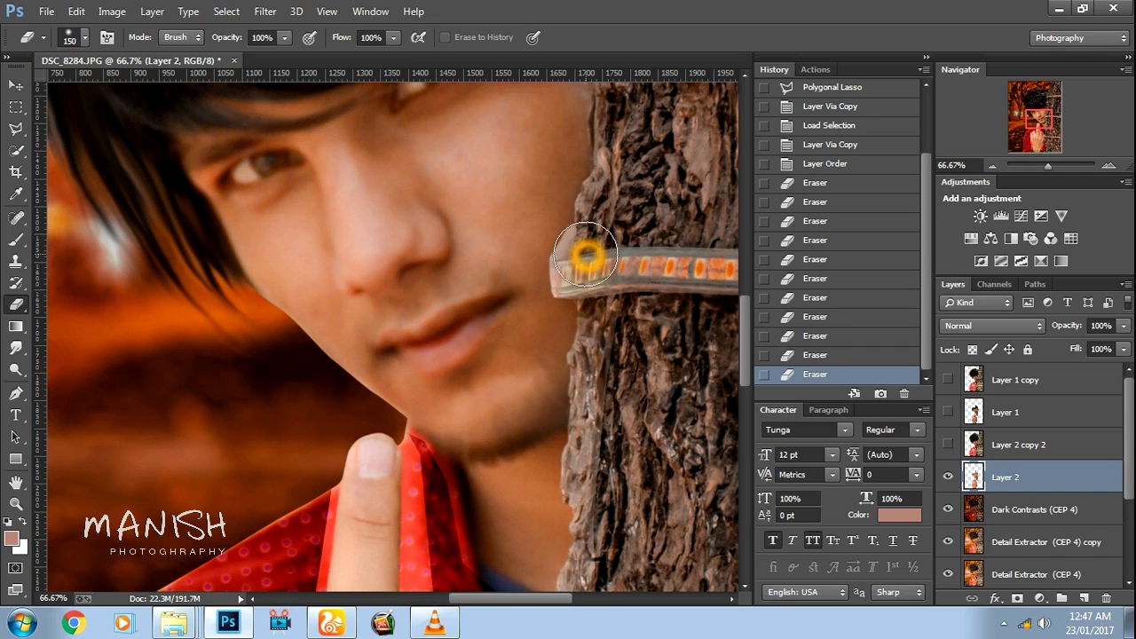
{"action": "mouse_move", "coordinate": [597, 266]}
{"action": "left_mouse_down"}
{"action": "mouse_move", "coordinate": [604, 411]}
{"action": "mouse_move", "coordinate": [582, 533]}
{"action": "left_mouse_up"}
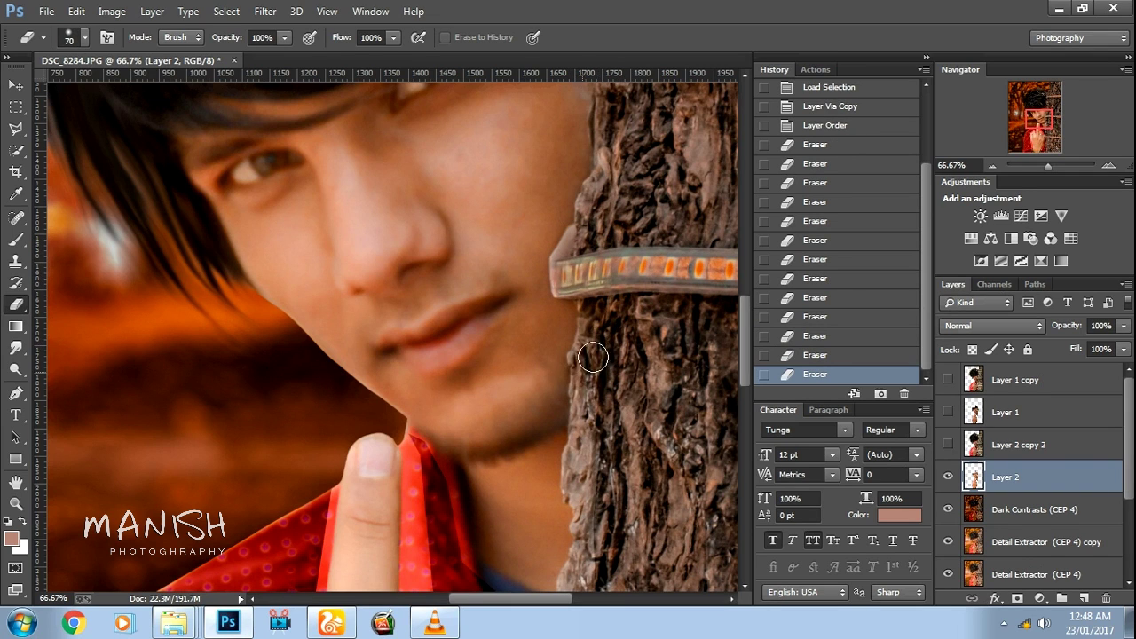
{"action": "left_click_drag", "start_coordinate": [590, 337], "coordinate": [586, 435]}
{"action": "left_click_drag", "start_coordinate": [586, 382], "coordinate": [582, 533]}
{"action": "scroll", "coordinate": [582, 533], "scroll_direction": "down", "scroll_amount": 3}
{"action": "scroll", "coordinate": [577, 498], "scroll_direction": "down", "scroll_amount": 2}
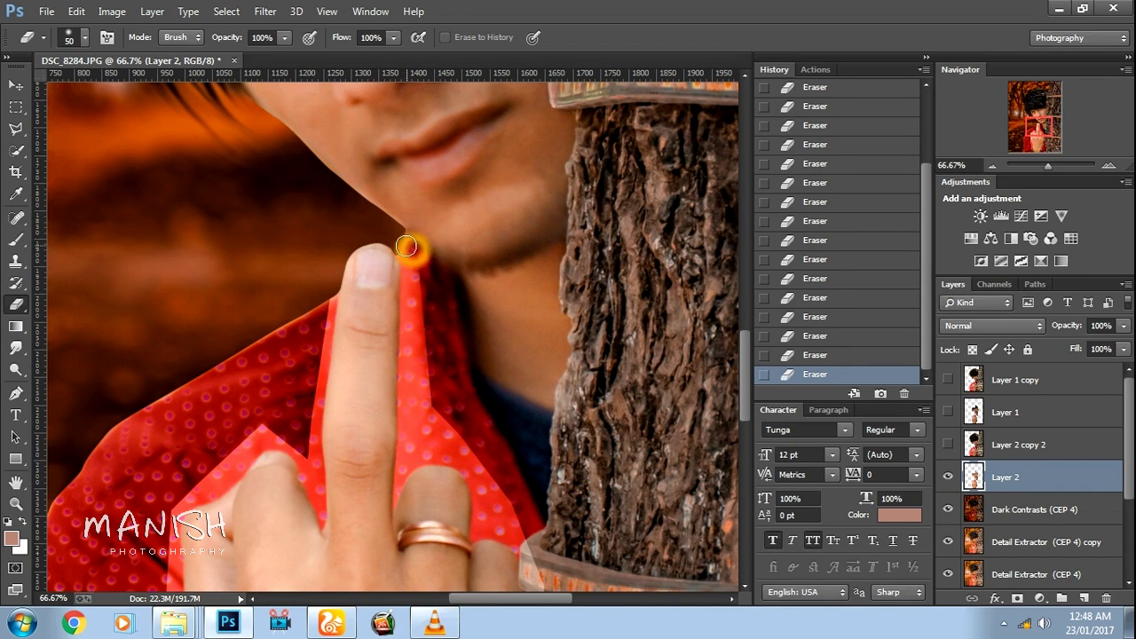
- Work across the hand, ring, wrist, tree band and raised finger, resizing the eraser as needed
{"action": "key", "text": "bracketright"}
{"action": "key", "text": "bracketright"}
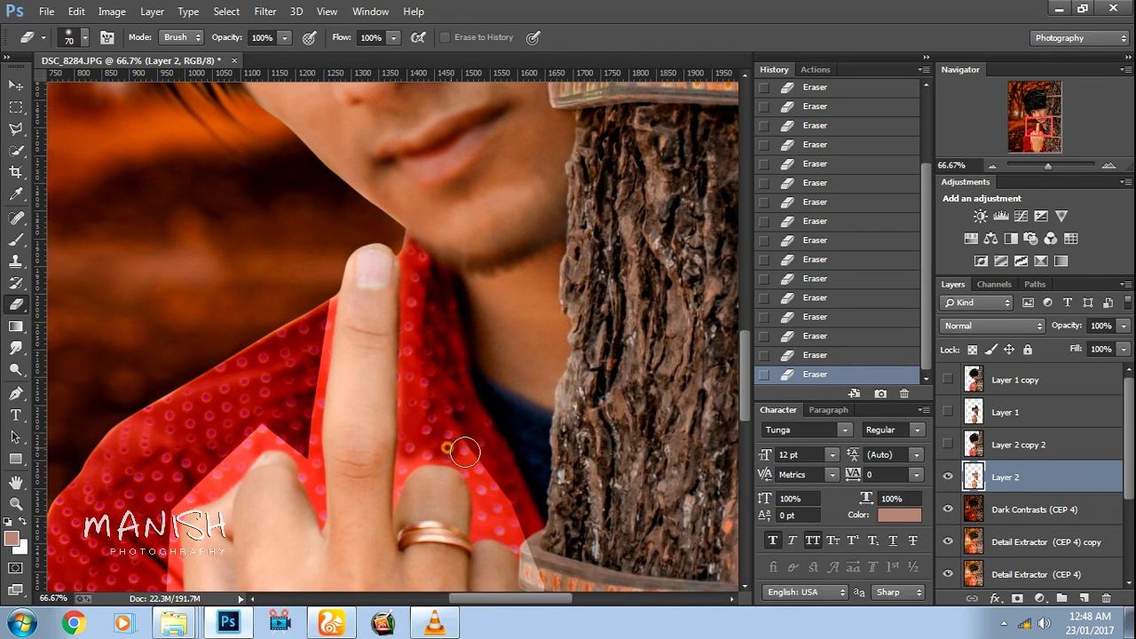
{"action": "left_click_drag", "start_coordinate": [542, 563], "coordinate": [497, 373]}
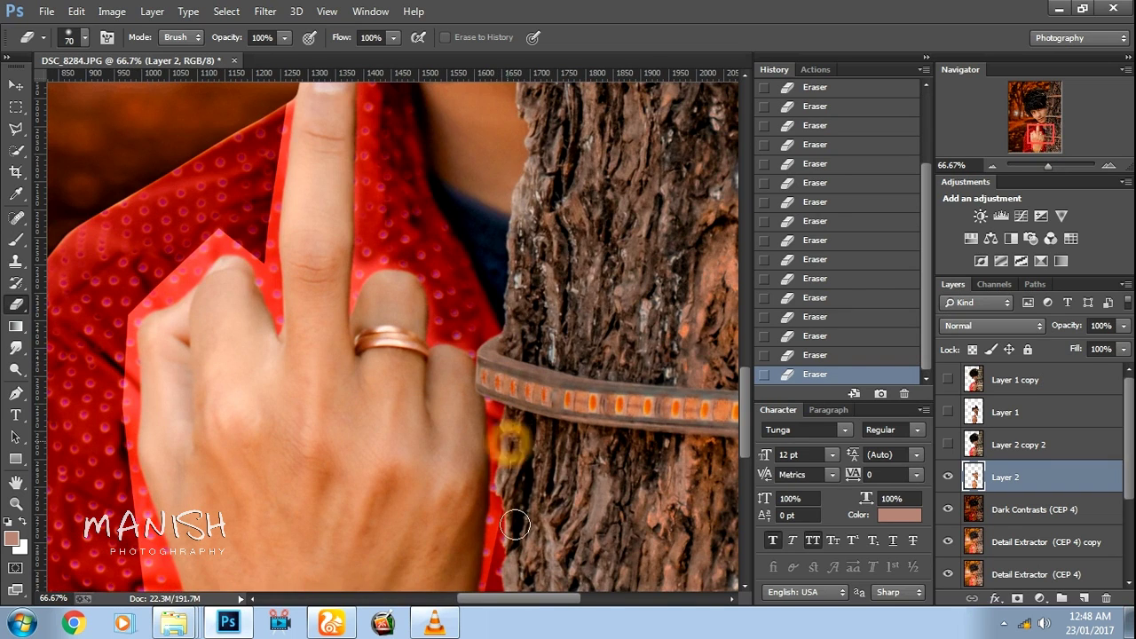
{"action": "scroll", "coordinate": [497, 501], "scroll_direction": "down", "scroll_amount": 3}
{"action": "key", "text": "bracketleft"}
{"action": "key", "text": "bracketleft"}
{"action": "left_click_drag", "start_coordinate": [475, 503], "coordinate": [550, 382]}
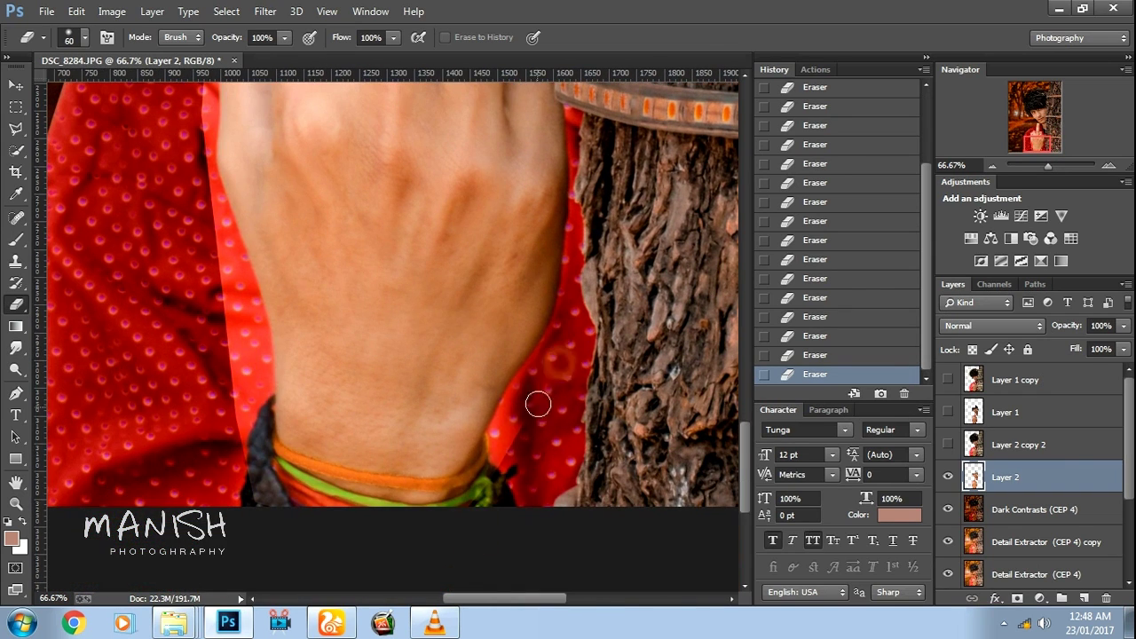
{"action": "key", "text": "bracketright"}
{"action": "key", "text": "bracketright"}
{"action": "key", "text": "bracketright"}
{"action": "left_click_drag", "start_coordinate": [246, 340], "coordinate": [553, 482]}
{"action": "key", "text": "bracketleft"}
{"action": "key", "text": "bracketleft"}
{"action": "key", "text": "bracketleft"}
{"action": "left_click_drag", "start_coordinate": [526, 228], "coordinate": [479, 367]}
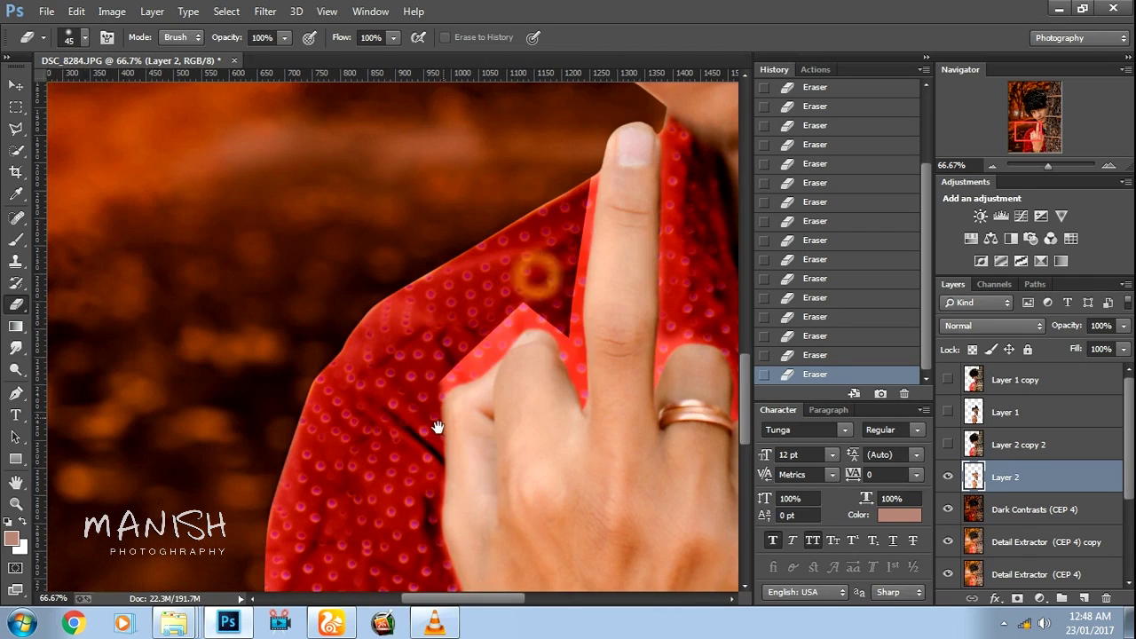
- Erase the red fringe beside the raised finger and between thumb and finger, zoomed in close
{"action": "mouse_move", "coordinate": [513, 331]}
{"action": "left_mouse_down"}
{"action": "mouse_move", "coordinate": [571, 307]}
{"action": "mouse_move", "coordinate": [590, 179]}
{"action": "mouse_move", "coordinate": [581, 235]}
{"action": "left_mouse_up"}
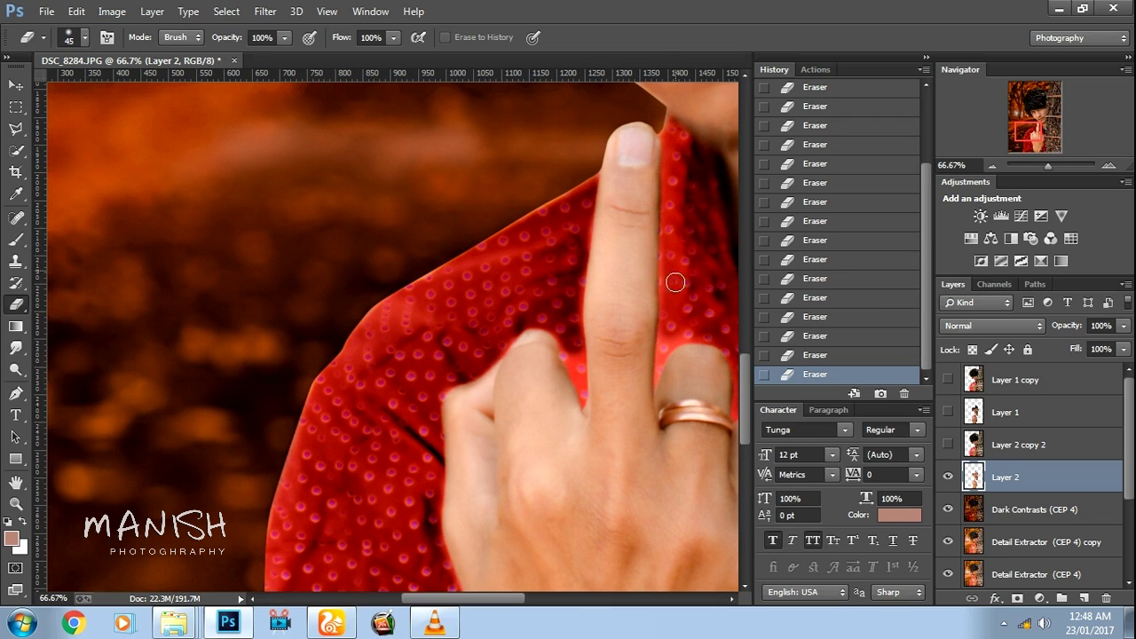
{"action": "key", "text": "bracketleft"}
{"action": "left_click_drag", "start_coordinate": [661, 359], "coordinate": [669, 316]}
{"action": "key", "text": "ctrl+plus"}
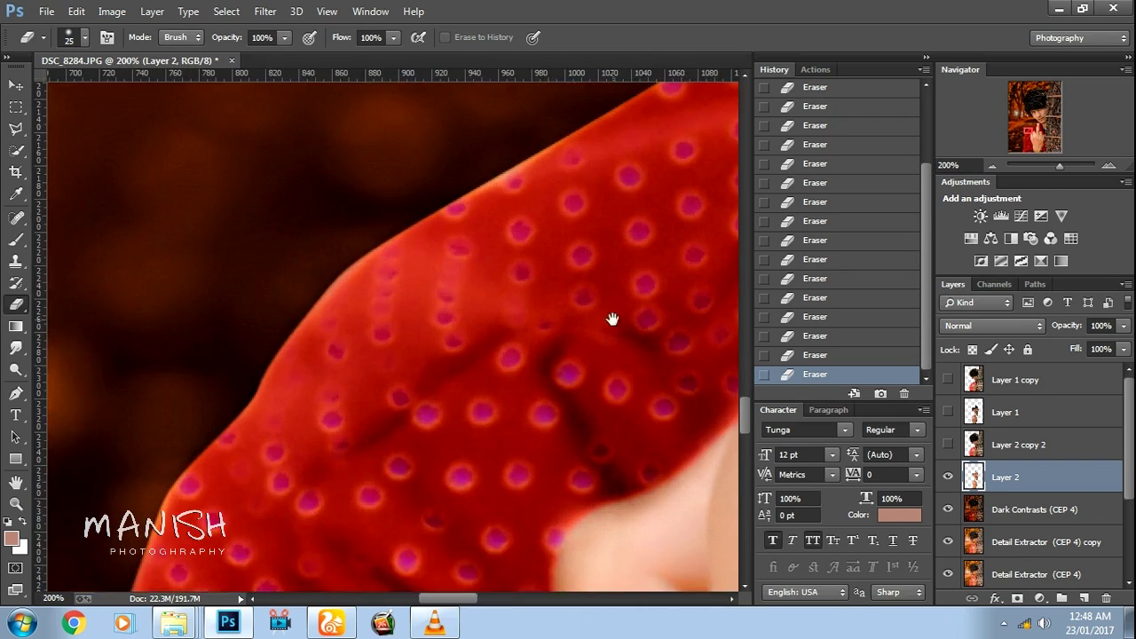
{"action": "key", "text": "ctrl+plus"}
{"action": "mouse_move", "coordinate": [364, 237]}
{"action": "left_mouse_down"}
{"action": "mouse_move", "coordinate": [432, 308]}
{"action": "mouse_move", "coordinate": [457, 280]}
{"action": "mouse_move", "coordinate": [454, 385]}
{"action": "mouse_move", "coordinate": [472, 472]}
{"action": "mouse_move", "coordinate": [456, 261]}
{"action": "mouse_move", "coordinate": [458, 400]}
{"action": "left_mouse_up"}
- Erase the red fringe along the finger's right edge with a fine tip, then show Layer 2
{"action": "scroll", "coordinate": [458, 400], "scroll_direction": "up", "scroll_amount": 3}
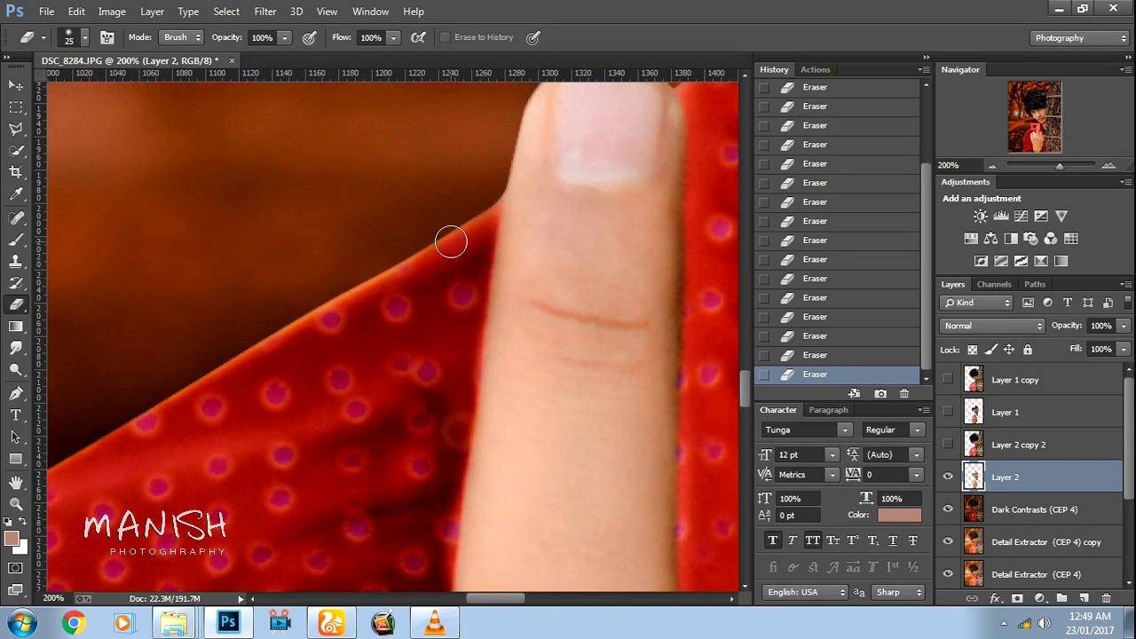
{"action": "scroll", "coordinate": [452, 241], "scroll_direction": "right", "scroll_amount": 3}
{"action": "scroll", "coordinate": [558, 372], "scroll_direction": "down", "scroll_amount": 4}
{"action": "key", "text": "bracketleft"}
{"action": "key", "text": "bracketleft"}
{"action": "key", "text": "bracketleft"}
{"action": "mouse_move", "coordinate": [497, 413]}
{"action": "left_mouse_down"}
{"action": "mouse_move", "coordinate": [500, 424]}
{"action": "mouse_move", "coordinate": [503, 355]}
{"action": "left_mouse_up"}
{"action": "scroll", "coordinate": [499, 267], "scroll_direction": "down", "scroll_amount": 2}
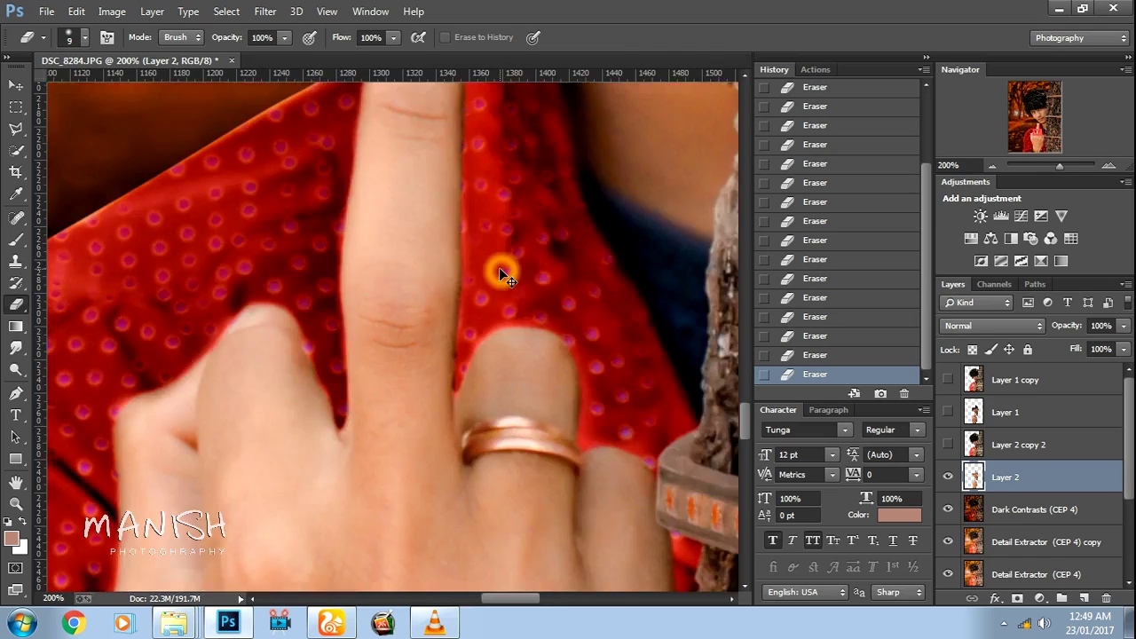
{"action": "scroll", "coordinate": [499, 267], "scroll_direction": "down", "scroll_amount": 2}
{"action": "scroll", "coordinate": [499, 267], "scroll_direction": "down", "scroll_amount": 2}
{"action": "scroll", "coordinate": [499, 268], "scroll_direction": "down", "scroll_amount": 1}
{"action": "scroll", "coordinate": [499, 267], "scroll_direction": "down", "scroll_amount": 1}
{"action": "scroll", "coordinate": [499, 268], "scroll_direction": "up", "scroll_amount": 1}
{"action": "left_click", "coordinate": [949, 481]}
- Duplicate Layer 2 at 81% opacity, hide the copy, and restore Layer 2 to 100%
{"action": "left_click", "coordinate": [1124, 326]}
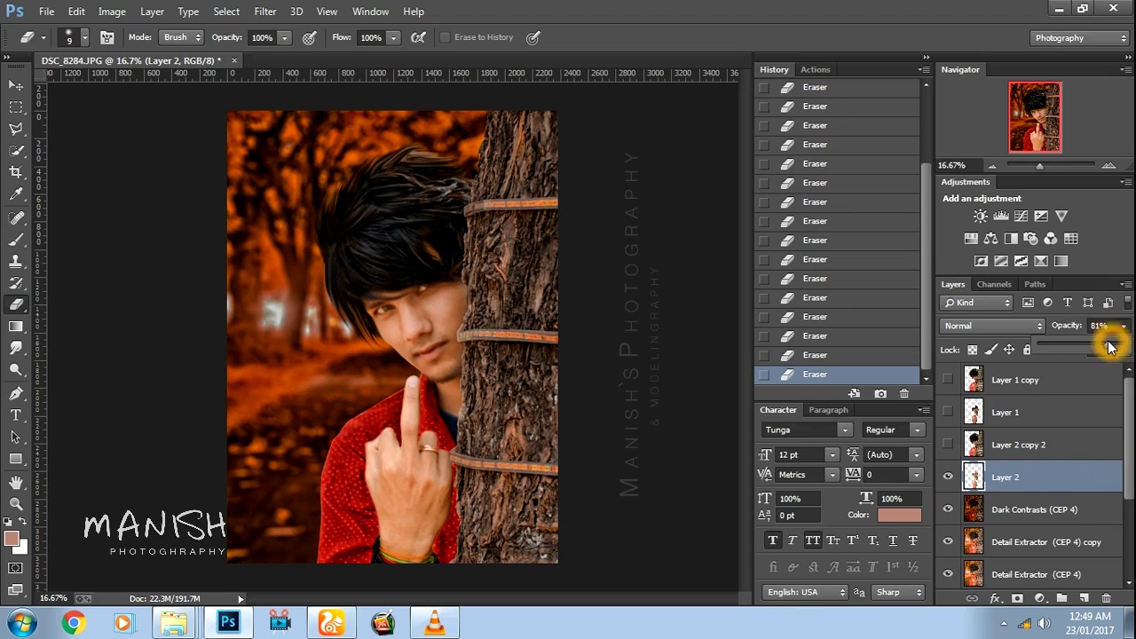
{"action": "left_click_drag", "start_coordinate": [1121, 345], "coordinate": [1110, 346]}
{"action": "key", "text": "ctrl+j"}
{"action": "left_click", "coordinate": [949, 478]}
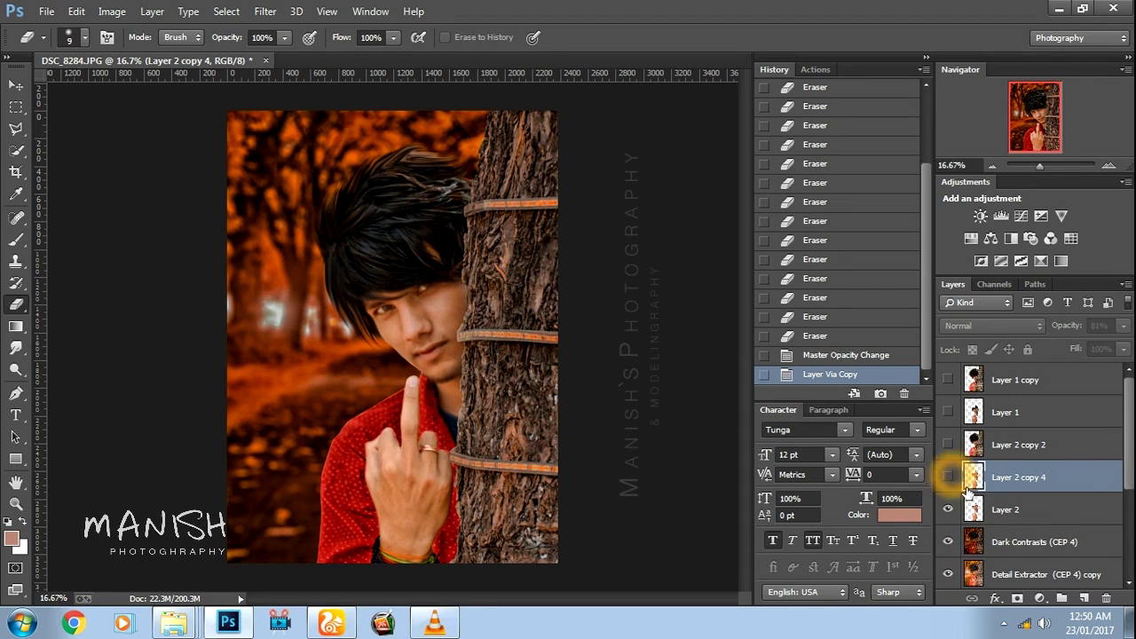
{"action": "left_click", "coordinate": [999, 511]}
{"action": "left_click", "coordinate": [1123, 326]}
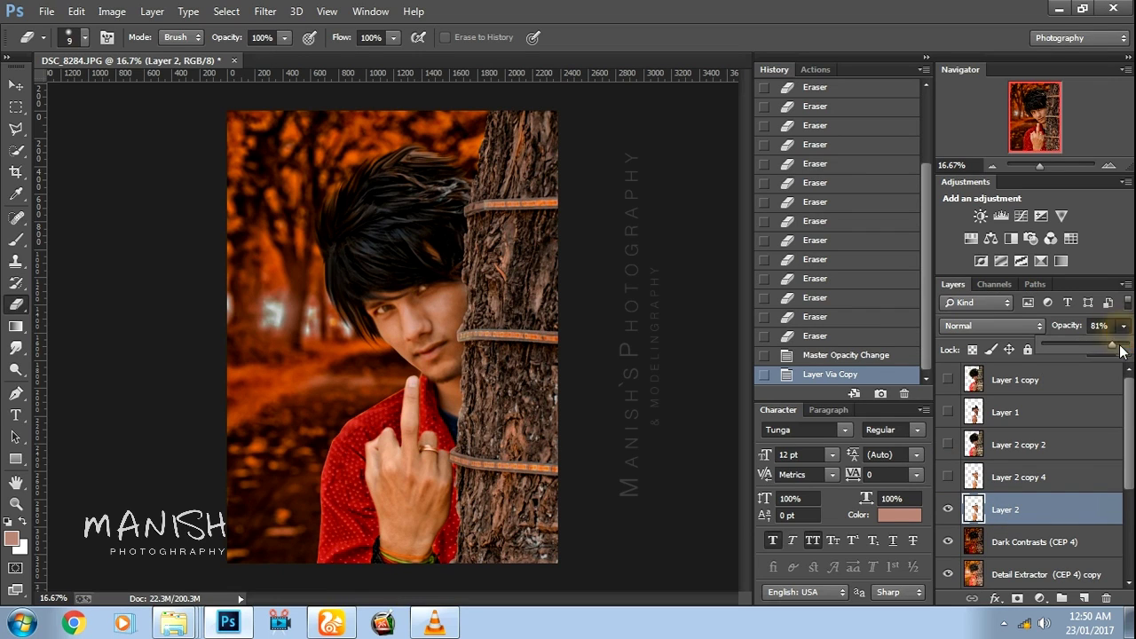
{"action": "left_click_drag", "start_coordinate": [1112, 343], "coordinate": [1130, 344]}
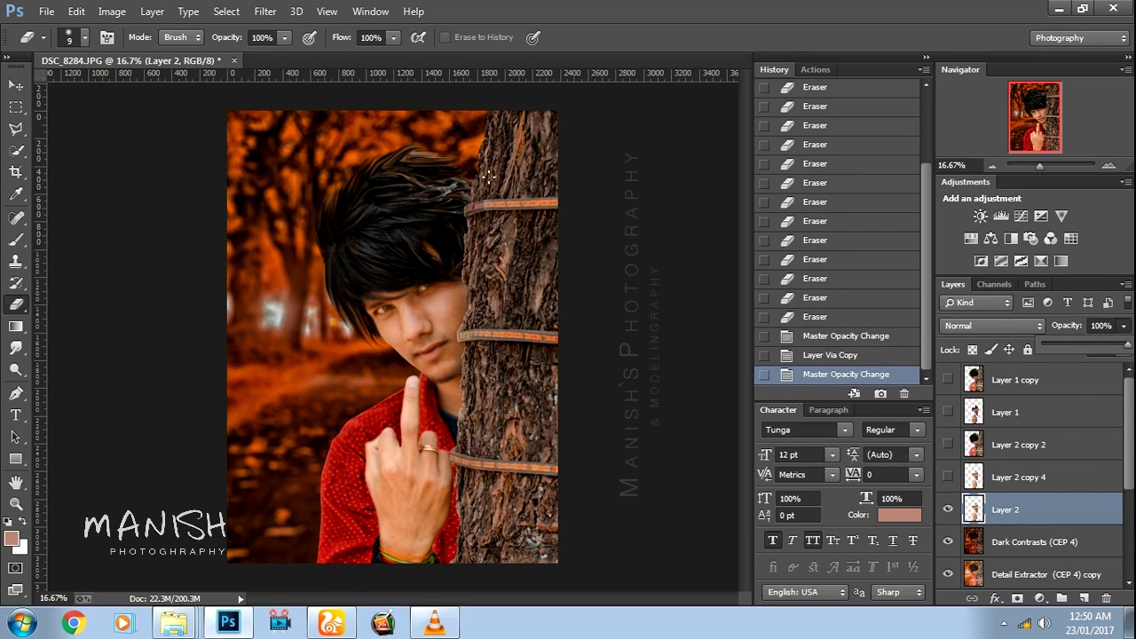
- Apply Color Efex Pro 4 Color Contrast at 78% to Layer 2
{"action": "left_click", "coordinate": [266, 13]}
{"action": "mouse_move", "coordinate": [338, 455]}
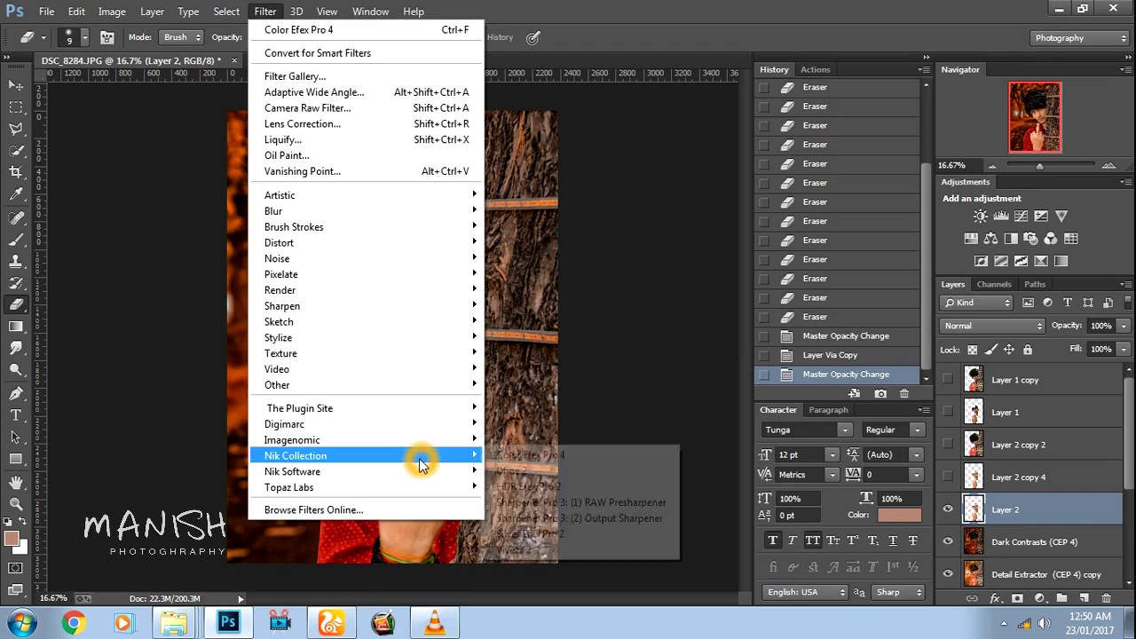
{"action": "left_click", "coordinate": [530, 455]}
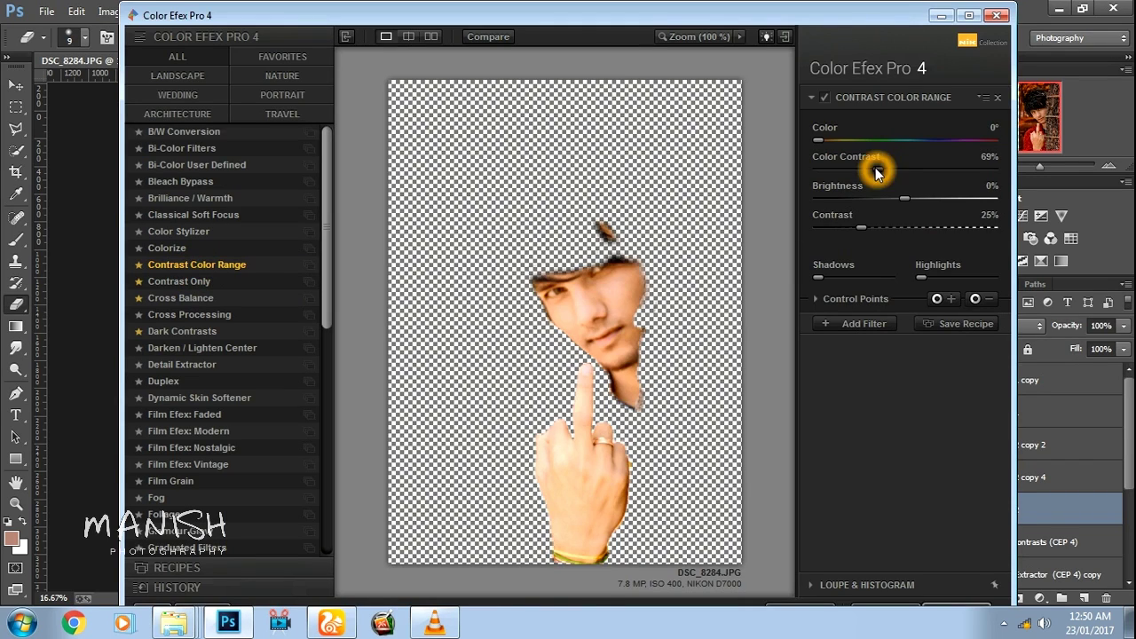
{"action": "left_click_drag", "start_coordinate": [877, 173], "coordinate": [884, 167]}
{"action": "left_click", "coordinate": [957, 607]}
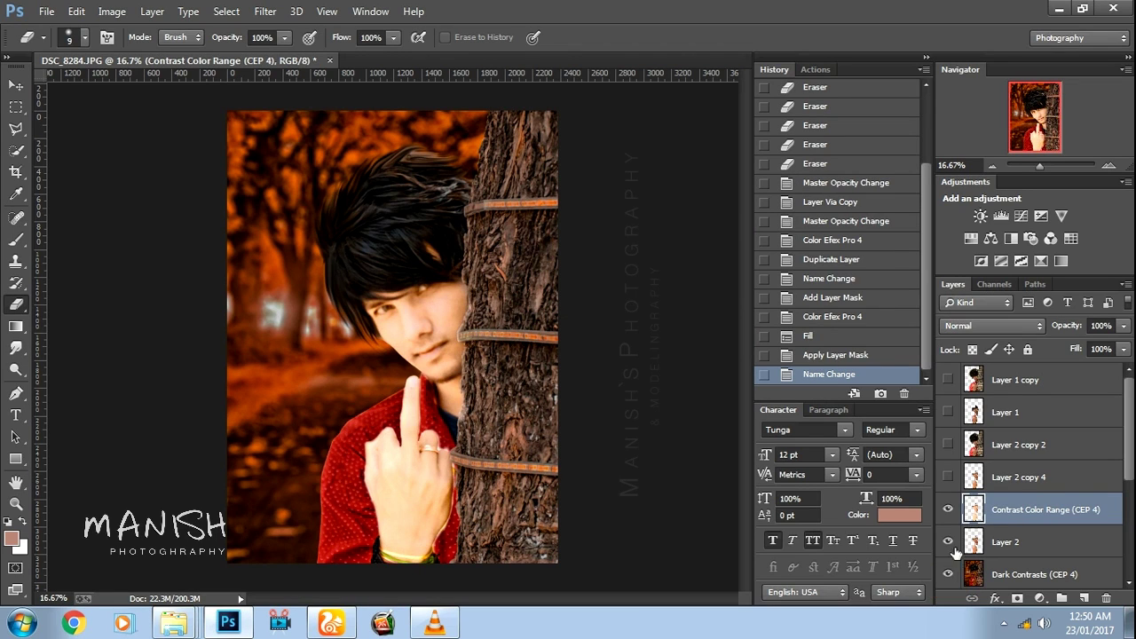
- Hide Layer 2, move Contrast Color Range (CEP 4) below it, and set opacity 61%, fill 72%
{"action": "left_click", "coordinate": [948, 541]}
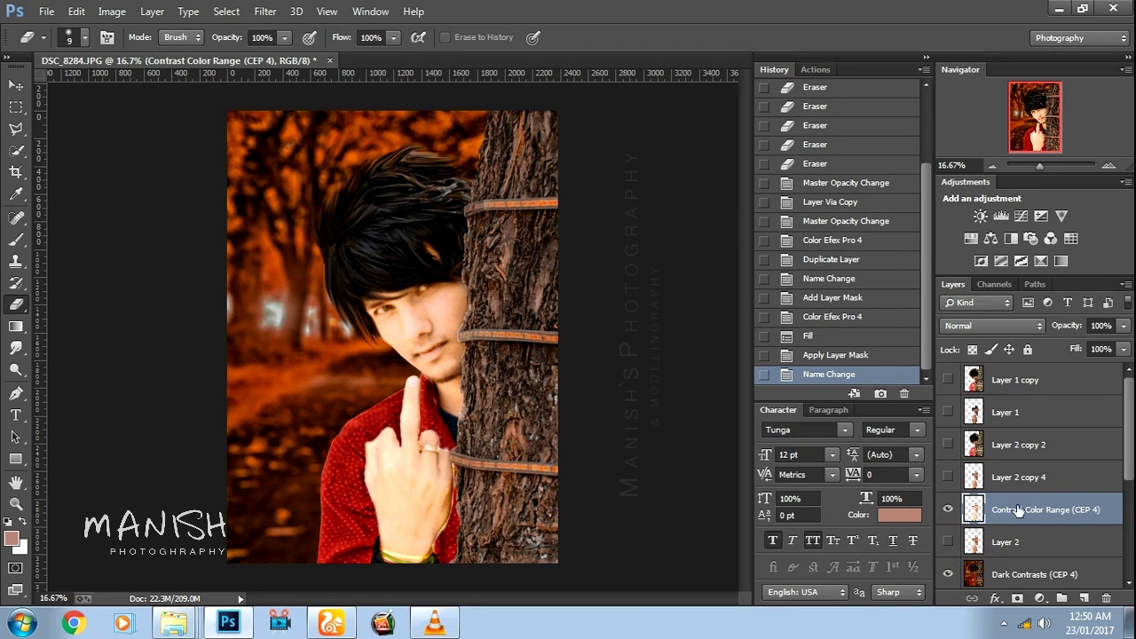
{"action": "left_click_drag", "start_coordinate": [1019, 509], "coordinate": [1037, 556]}
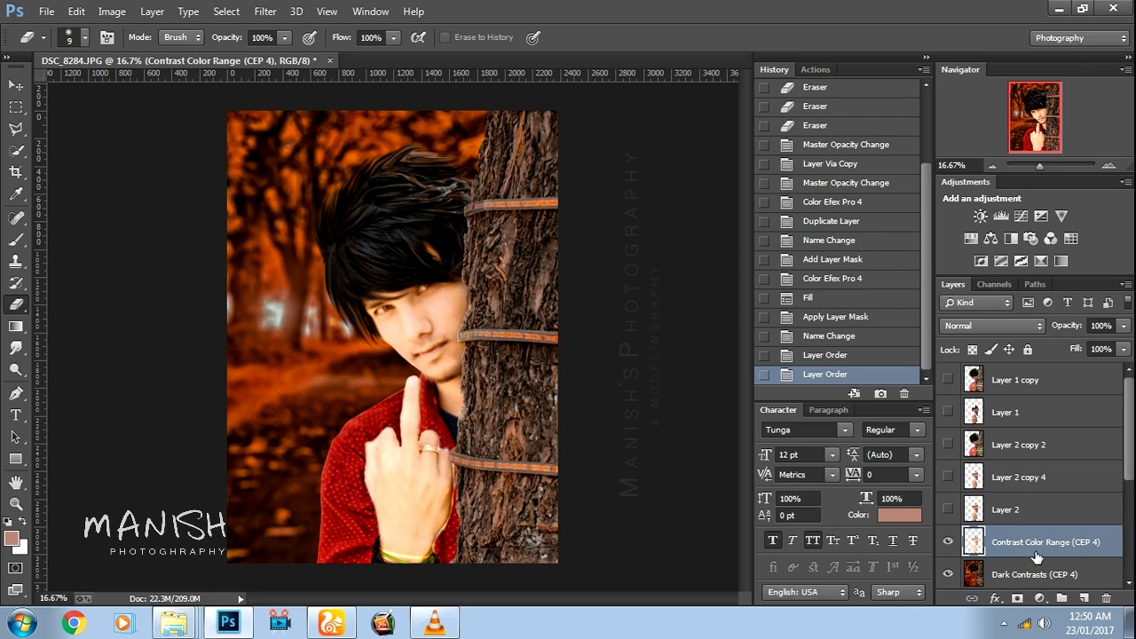
{"action": "left_click", "coordinate": [1123, 327]}
{"action": "left_click_drag", "start_coordinate": [1083, 348], "coordinate": [1093, 348]}
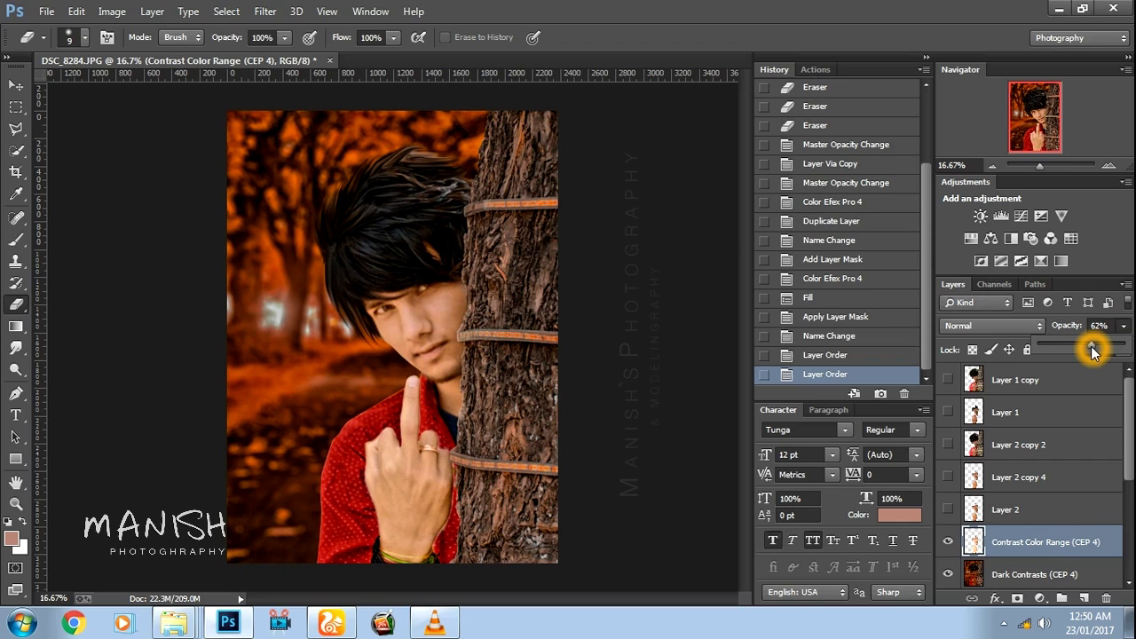
{"action": "left_click", "coordinate": [1123, 329]}
{"action": "left_click", "coordinate": [1123, 349]}
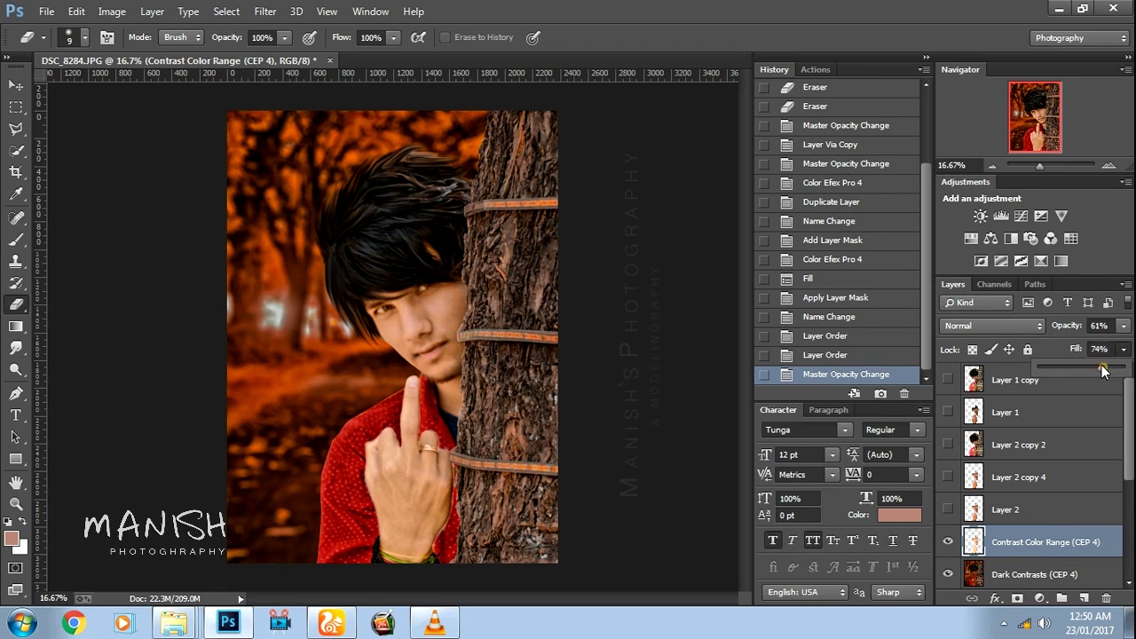
{"action": "left_click_drag", "start_coordinate": [1102, 372], "coordinate": [1106, 349]}
{"action": "left_click", "coordinate": [1123, 327]}
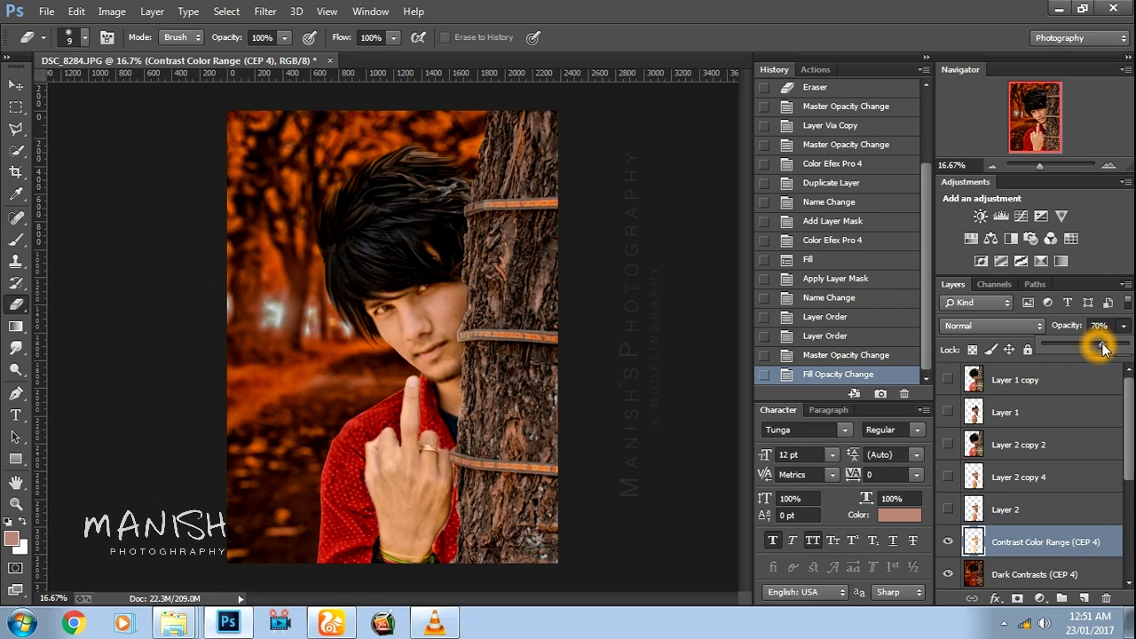
- Add a Crisp_Winter.look Color Lookup at Luminosity, 77% opacity, and stamp the result to a new layer
{"action": "left_click", "coordinate": [1072, 238]}
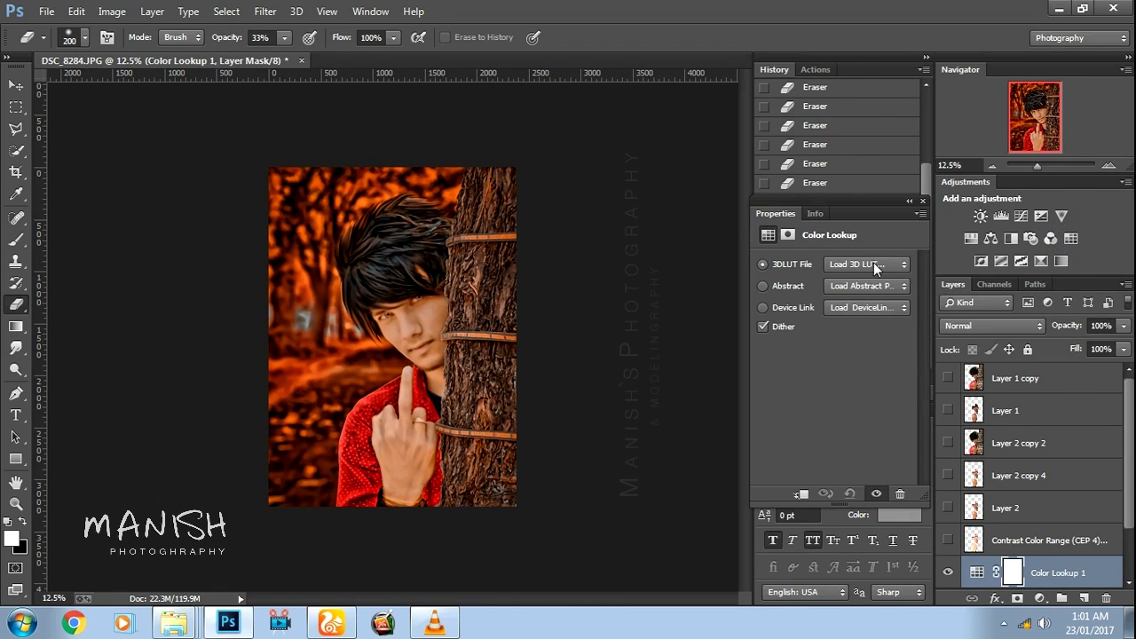
{"action": "left_click", "coordinate": [875, 266]}
{"action": "left_click", "coordinate": [888, 55]}
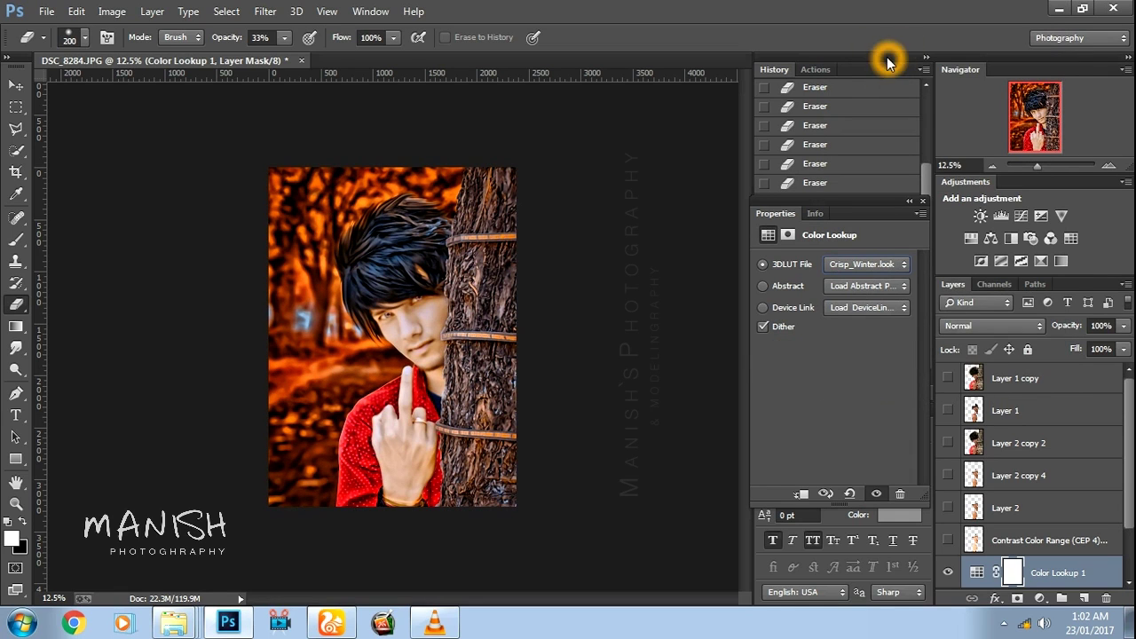
{"action": "left_click", "coordinate": [923, 199]}
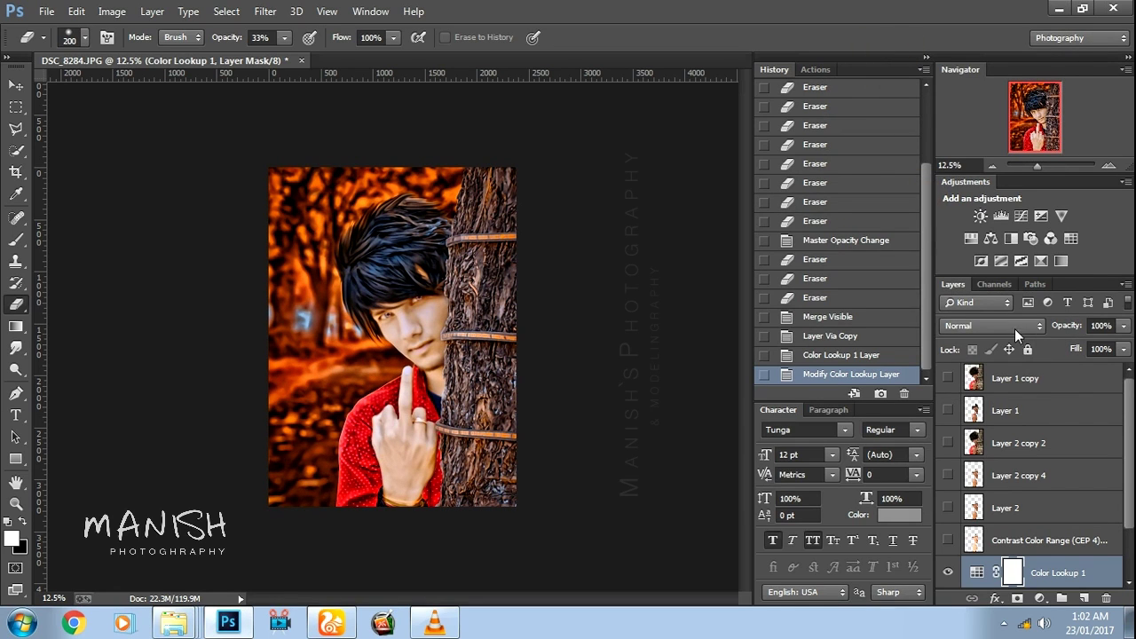
{"action": "left_click", "coordinate": [1015, 326]}
{"action": "left_click", "coordinate": [976, 420]}
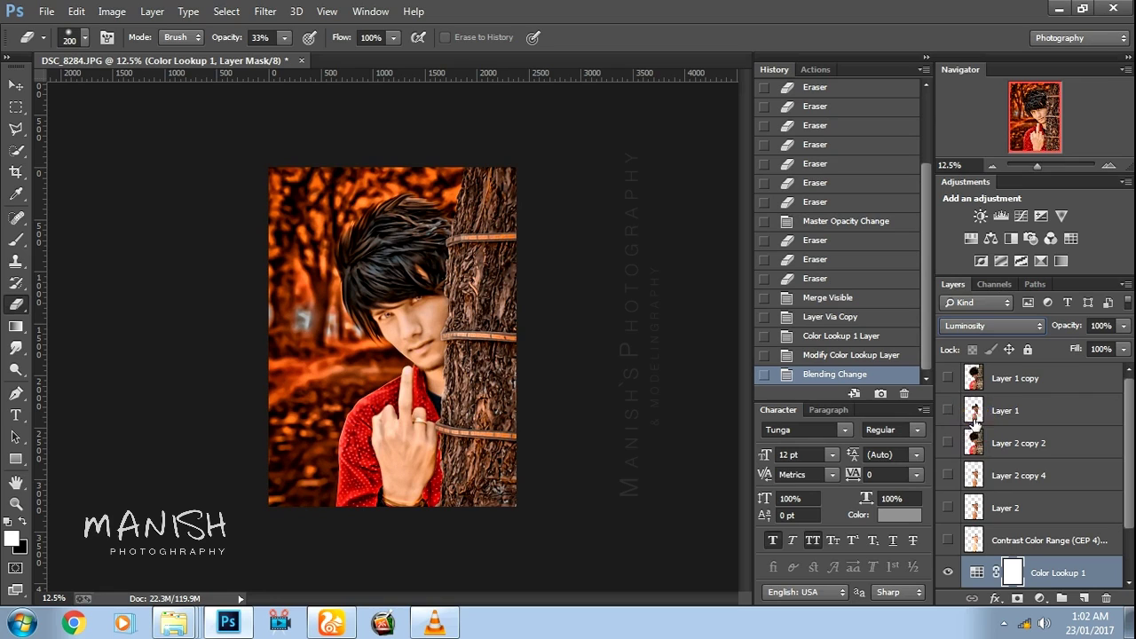
{"action": "left_click", "coordinate": [1123, 327]}
{"action": "left_click_drag", "start_coordinate": [1108, 349], "coordinate": [1104, 347]}
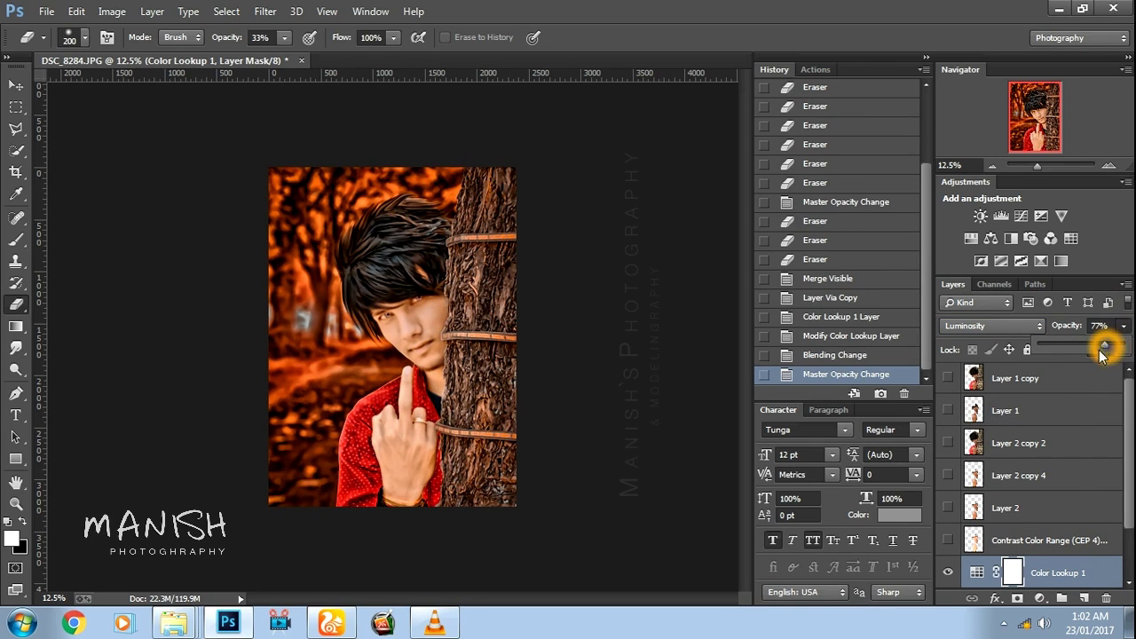
{"action": "key", "text": "ctrl+shift+alt+e"}
{"action": "key", "text": "ctrl+j"}
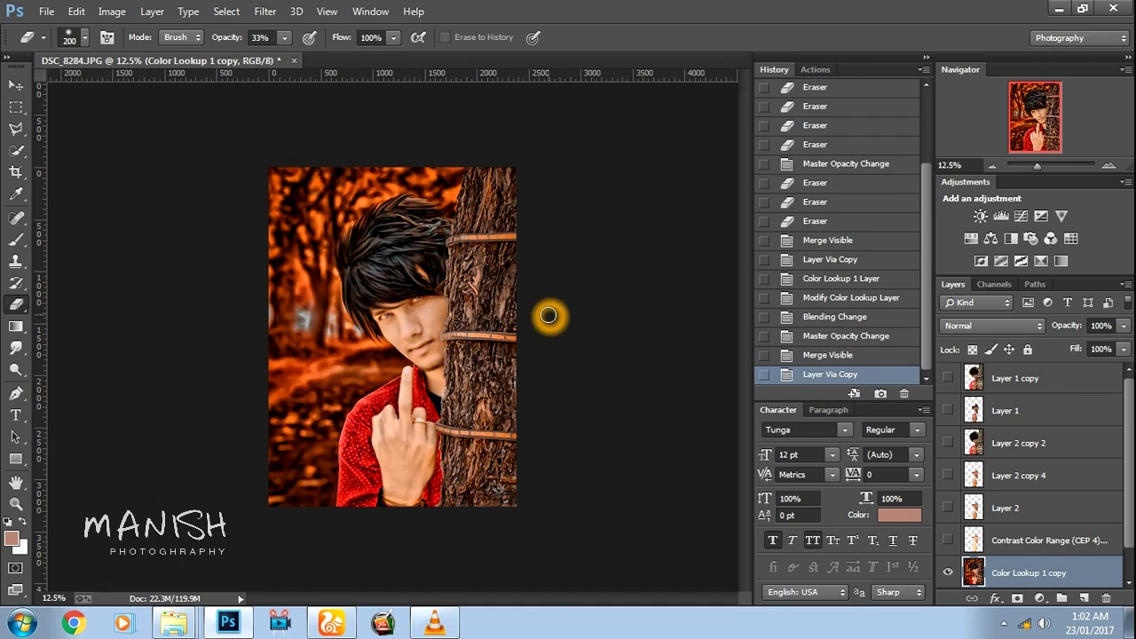
- Apply the BWStyler 2.0 Ambrotype black-and-white preset to the layer
{"action": "left_click", "coordinate": [277, 11]}
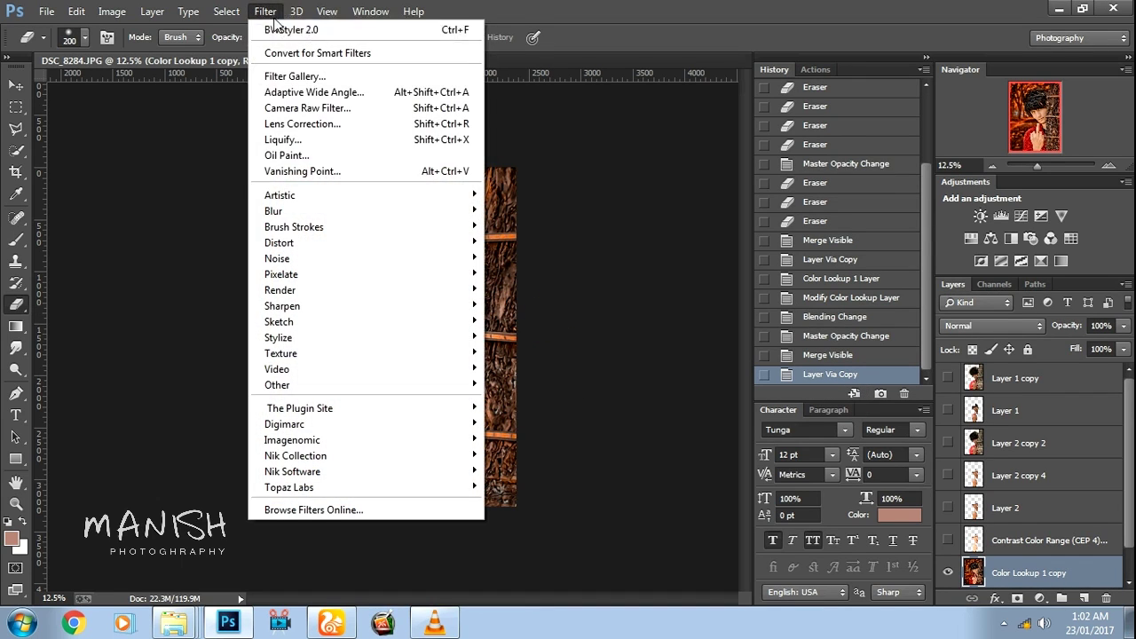
{"action": "mouse_move", "coordinate": [300, 408]}
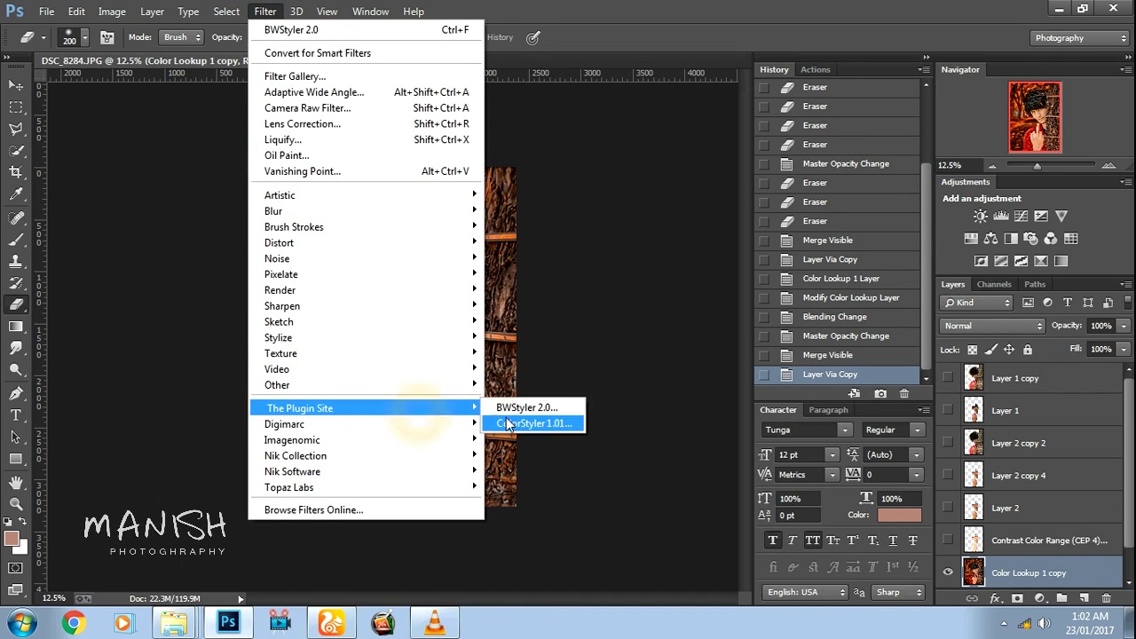
{"action": "left_click", "coordinate": [518, 411]}
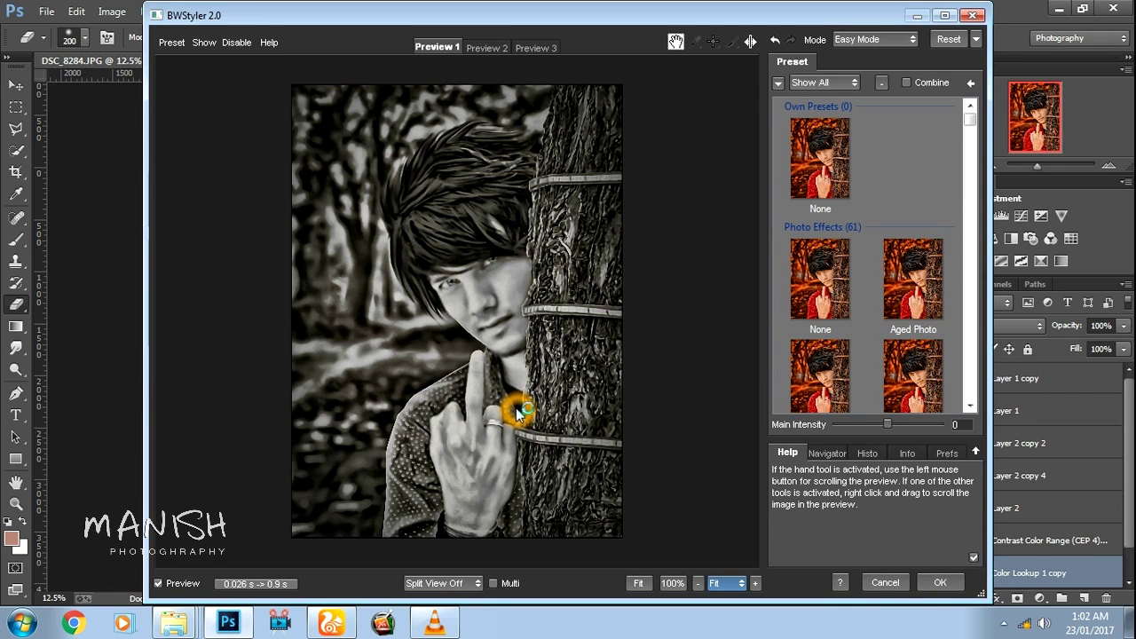
{"action": "left_click", "coordinate": [893, 284]}
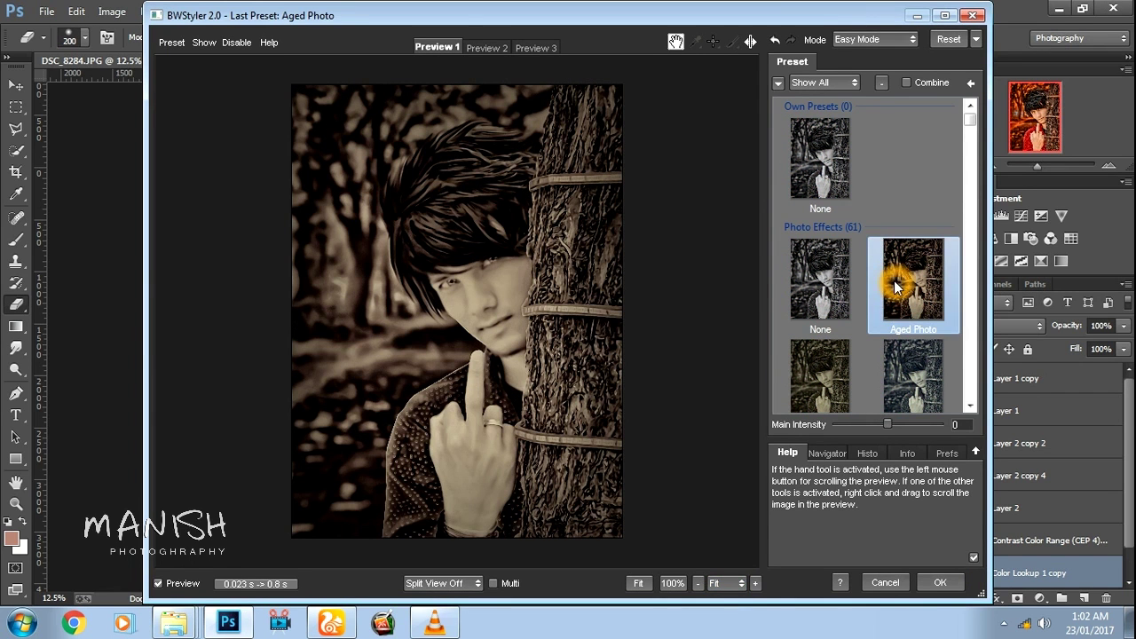
{"action": "scroll", "coordinate": [897, 284], "scroll_direction": "down", "scroll_amount": 3}
{"action": "left_click", "coordinate": [904, 232]}
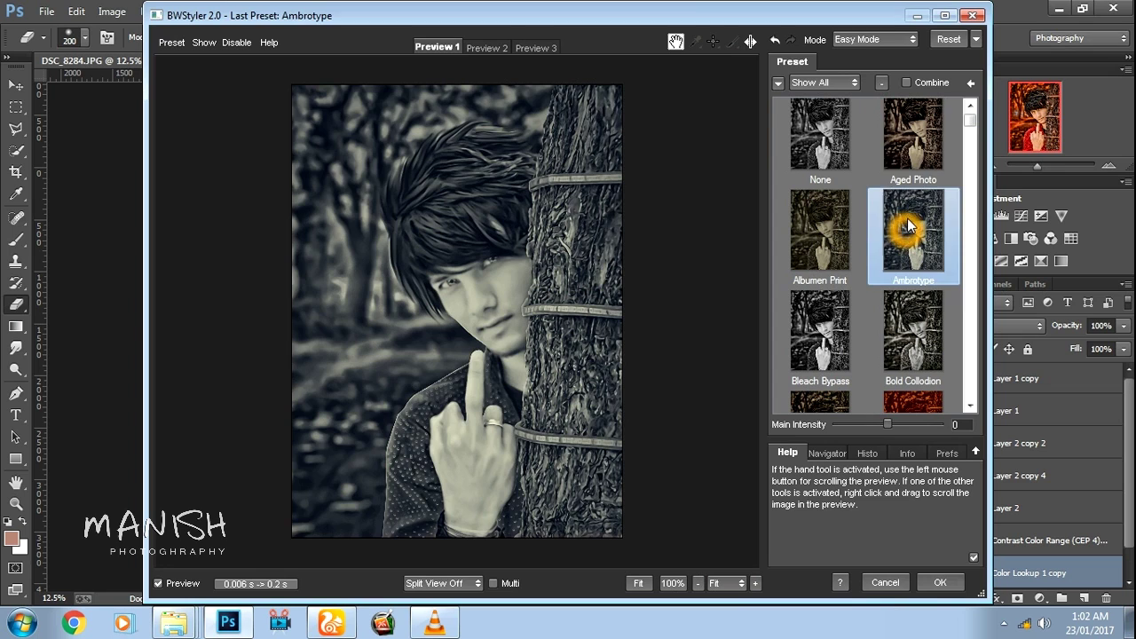
{"action": "left_click", "coordinate": [941, 586]}
- Blend the black-and-white layer in Soft Light at 49% opacity, 61% fill, and merge it onto a new layer
{"action": "left_click", "coordinate": [999, 326]}
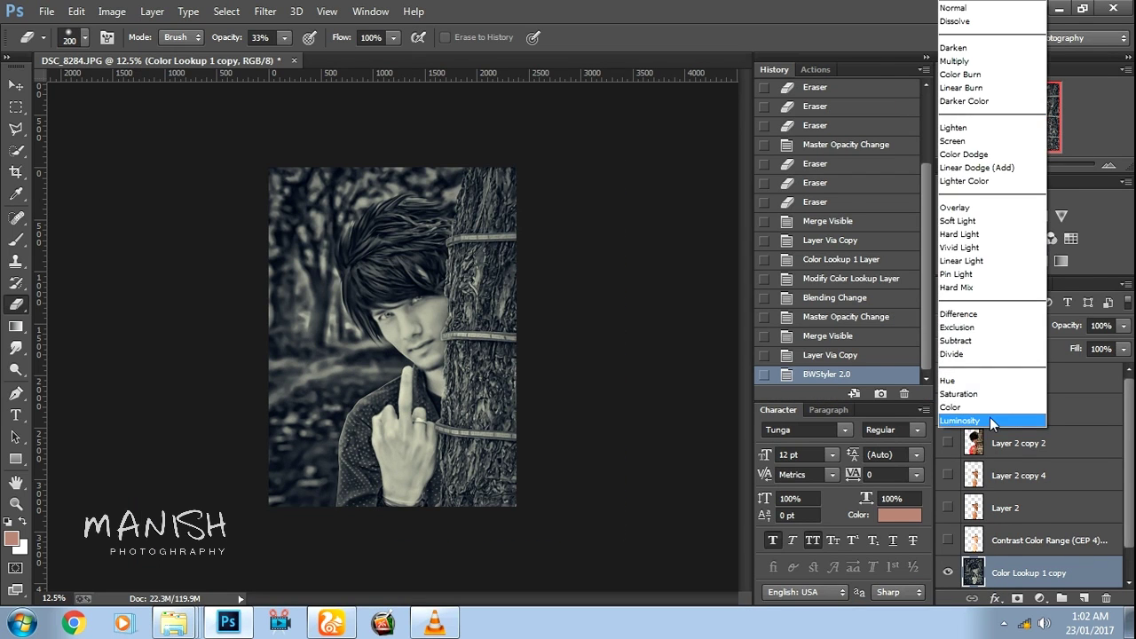
{"action": "left_click", "coordinate": [990, 417]}
{"action": "left_click", "coordinate": [986, 329]}
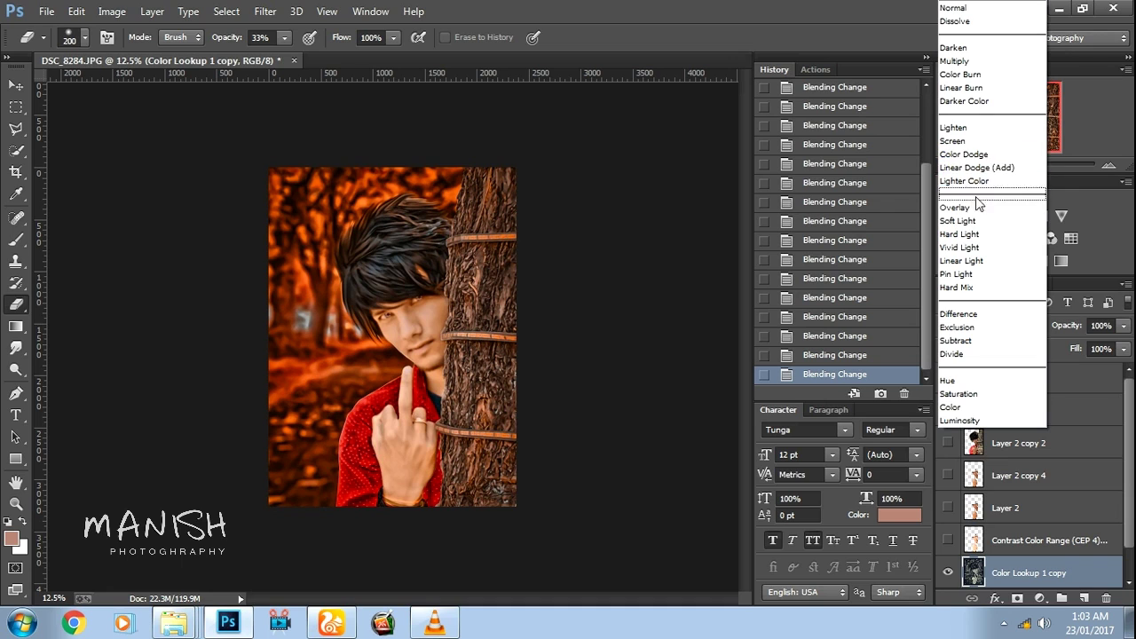
{"action": "left_click", "coordinate": [977, 222]}
{"action": "left_click", "coordinate": [1124, 326]}
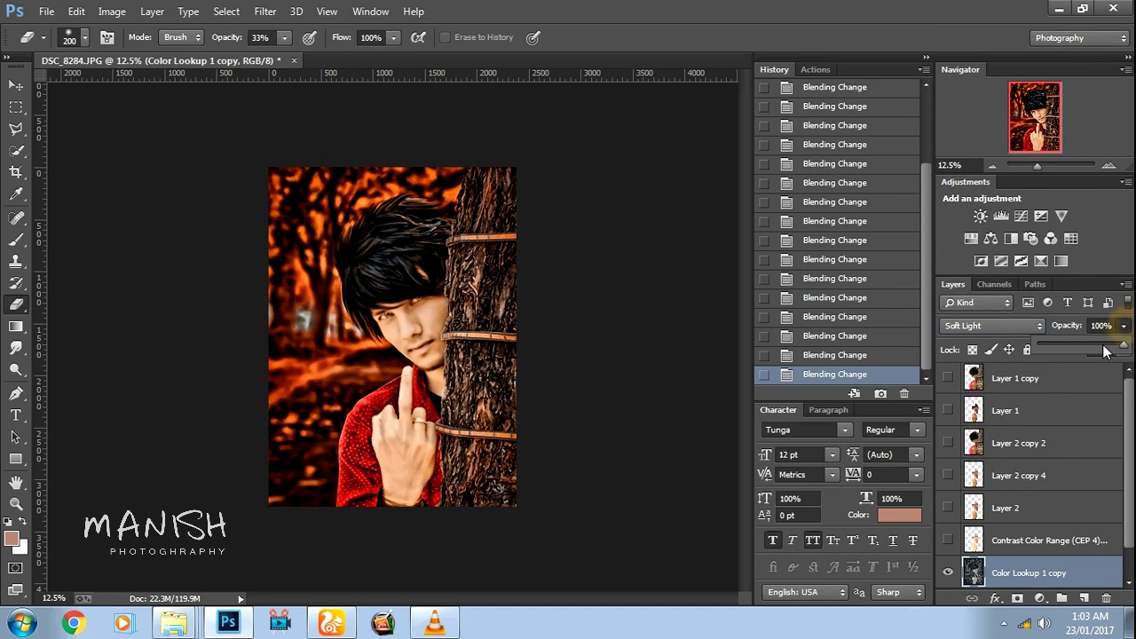
{"action": "mouse_move", "coordinate": [1124, 346]}
{"action": "left_mouse_down"}
{"action": "mouse_move", "coordinate": [1081, 348]}
{"action": "mouse_move", "coordinate": [1083, 371]}
{"action": "left_mouse_up"}
{"action": "left_click", "coordinate": [1124, 349]}
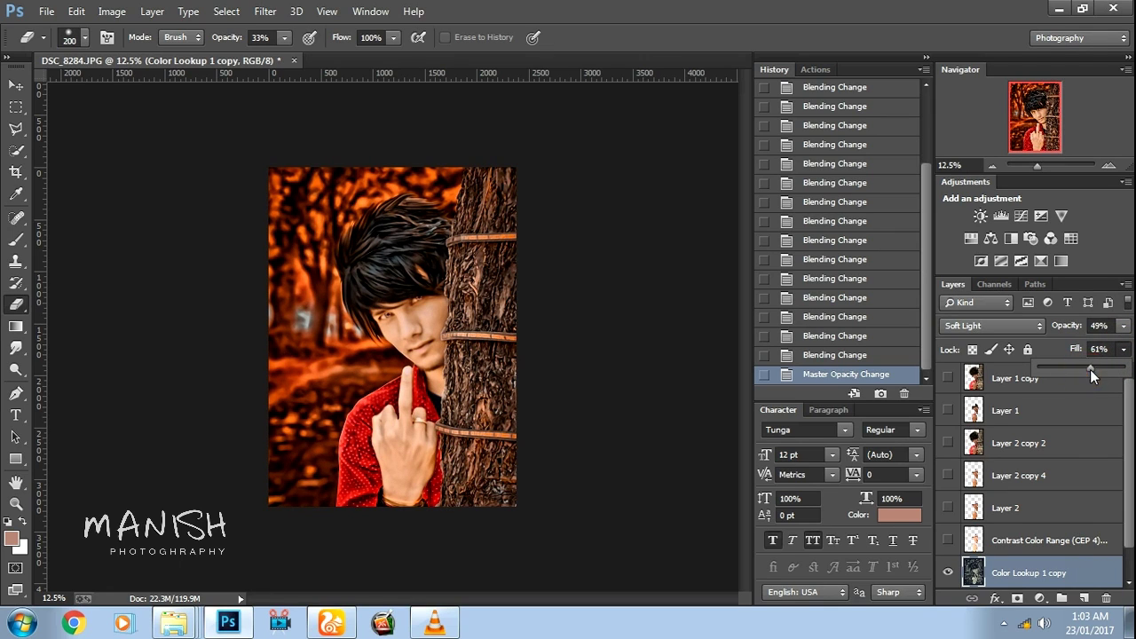
{"action": "key", "text": "ctrl+shift+e"}
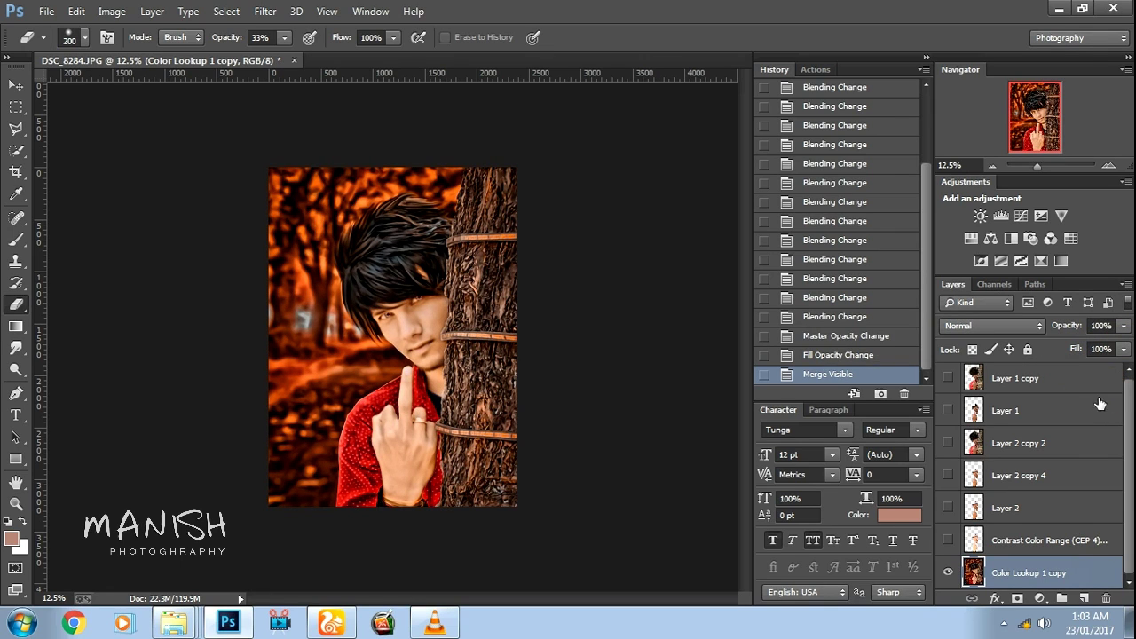
{"action": "key", "text": "ctrl+j"}
- Apply Color Efex Pro 4 Cross Processing using method T04 at 40% strength
{"action": "left_click", "coordinate": [265, 10]}
{"action": "mouse_move", "coordinate": [295, 456]}
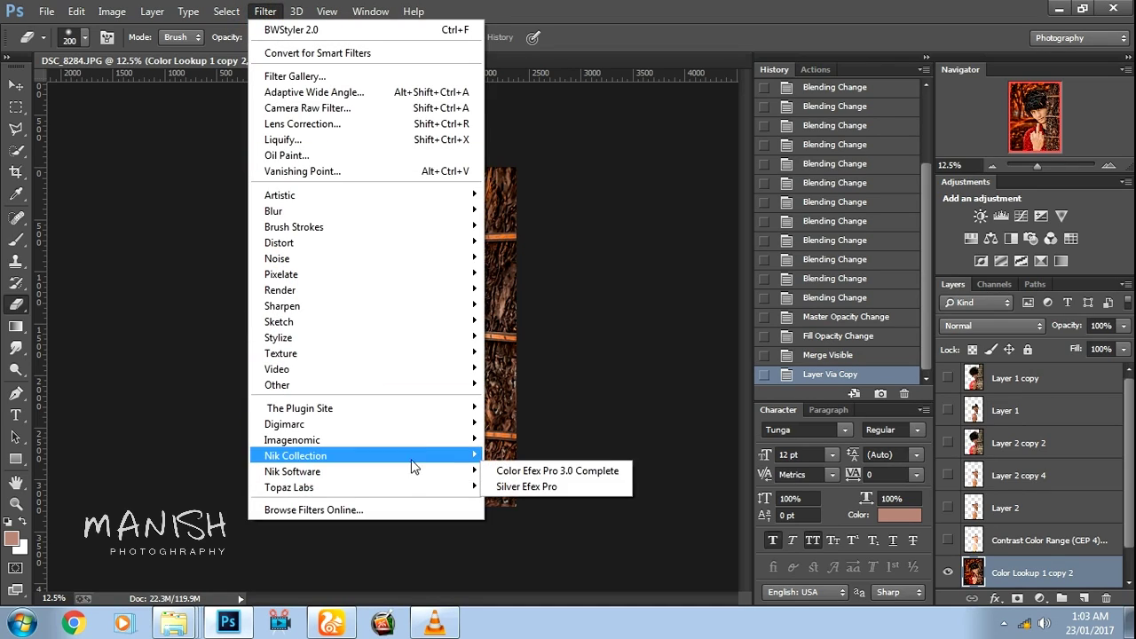
{"action": "left_click", "coordinate": [524, 455]}
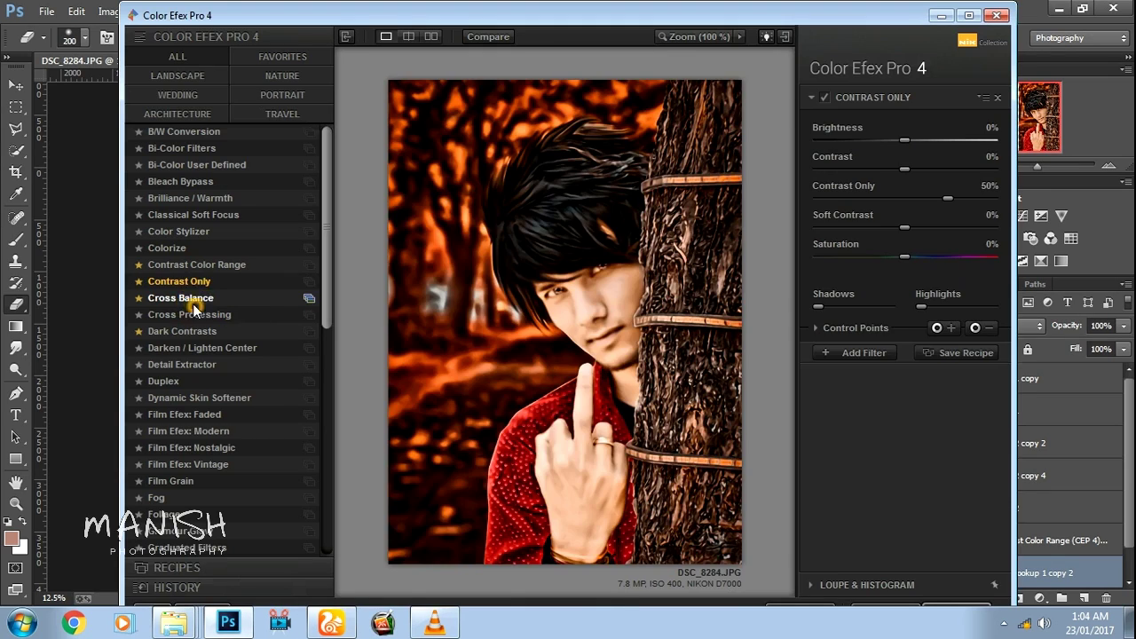
{"action": "left_click", "coordinate": [192, 300]}
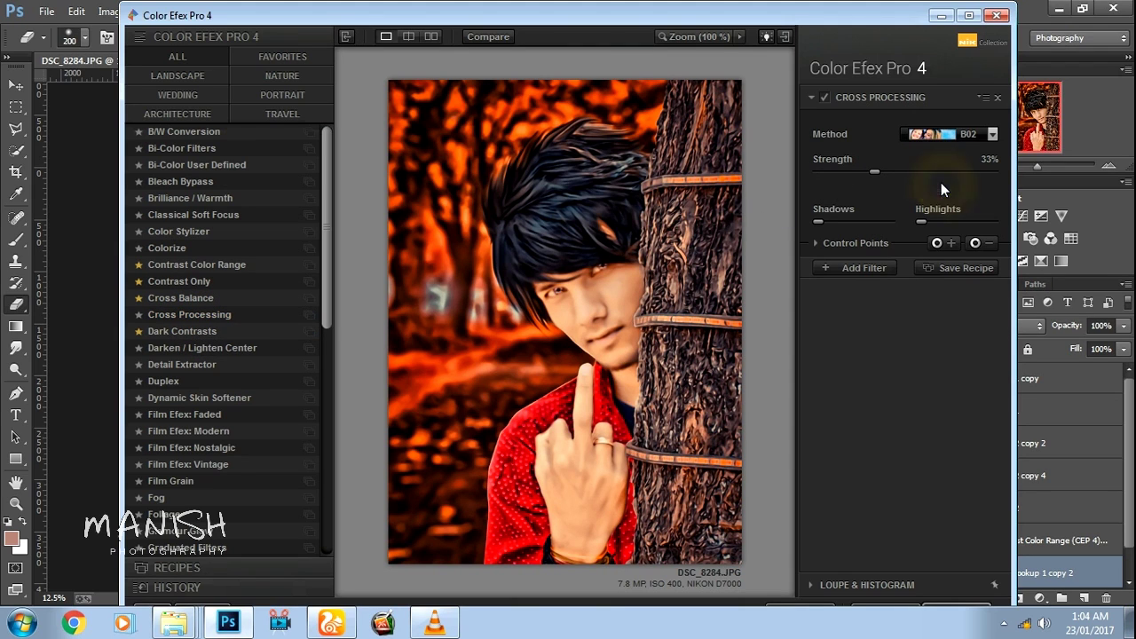
{"action": "left_click", "coordinate": [939, 134]}
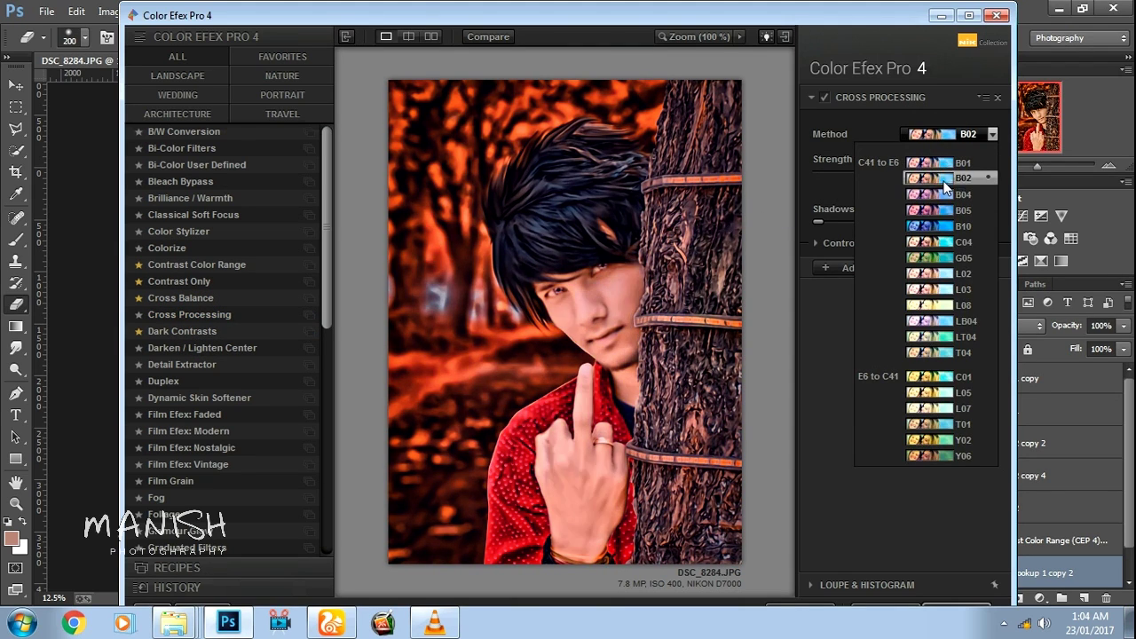
{"action": "left_click", "coordinate": [944, 181]}
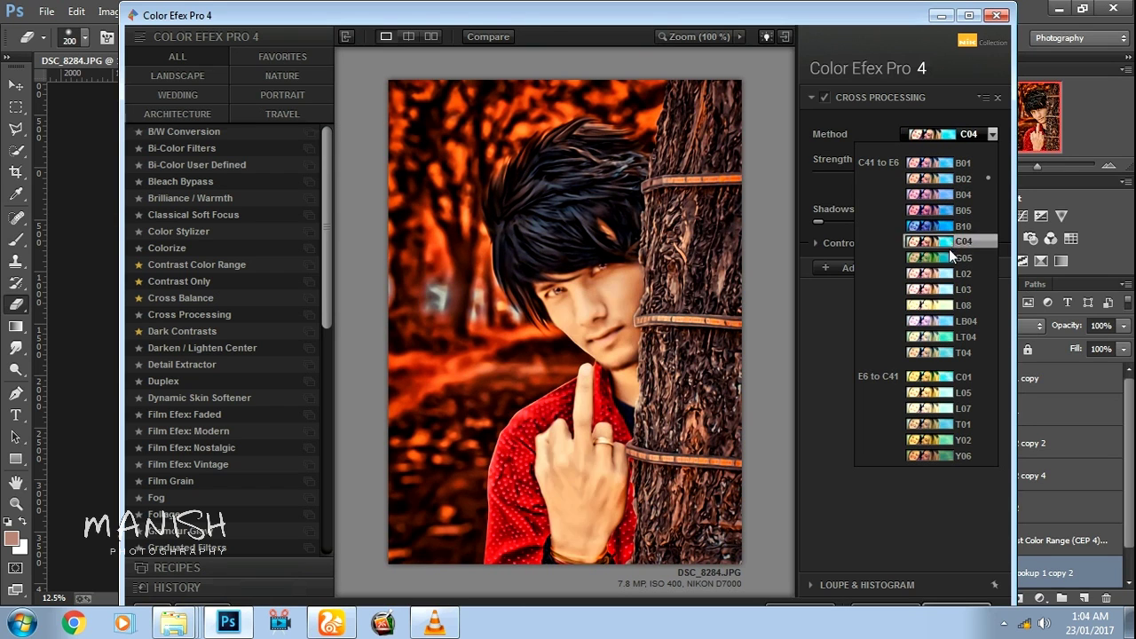
{"action": "left_click", "coordinate": [954, 337]}
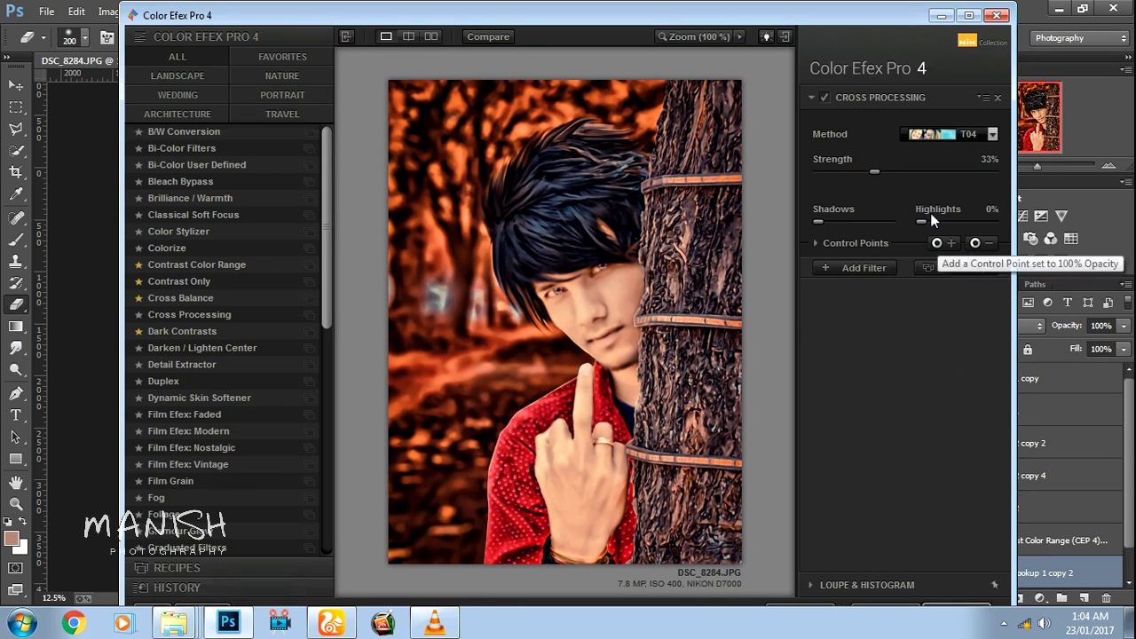
{"action": "mouse_move", "coordinate": [936, 172]}
{"action": "left_mouse_down"}
{"action": "mouse_move", "coordinate": [811, 172]}
{"action": "mouse_move", "coordinate": [891, 178]}
{"action": "left_mouse_up"}
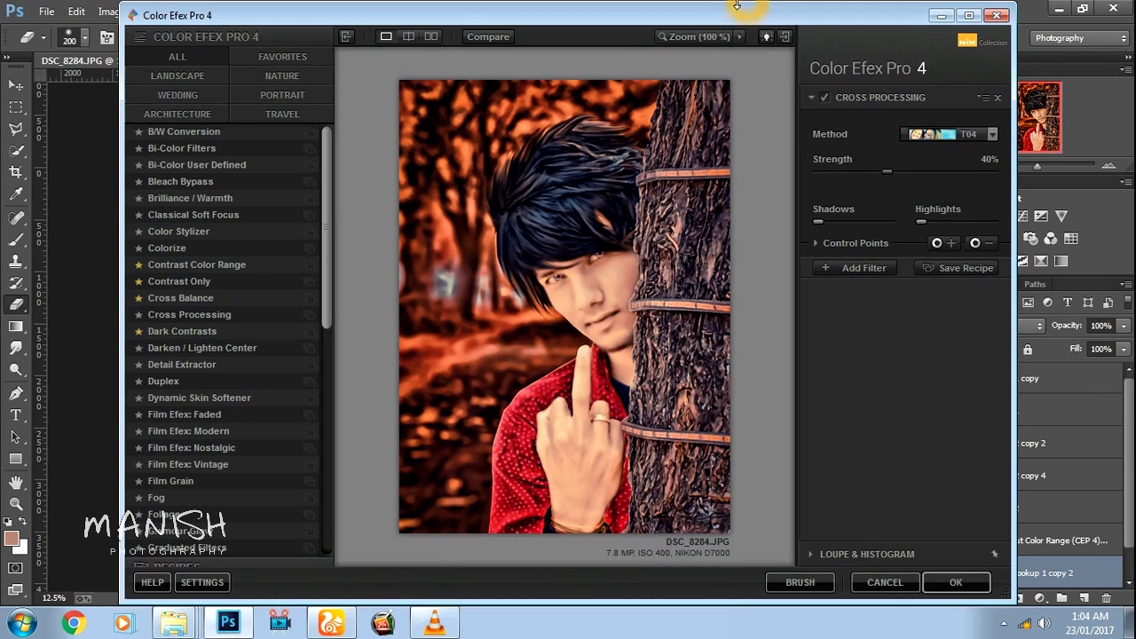
{"action": "left_click", "coordinate": [933, 589]}
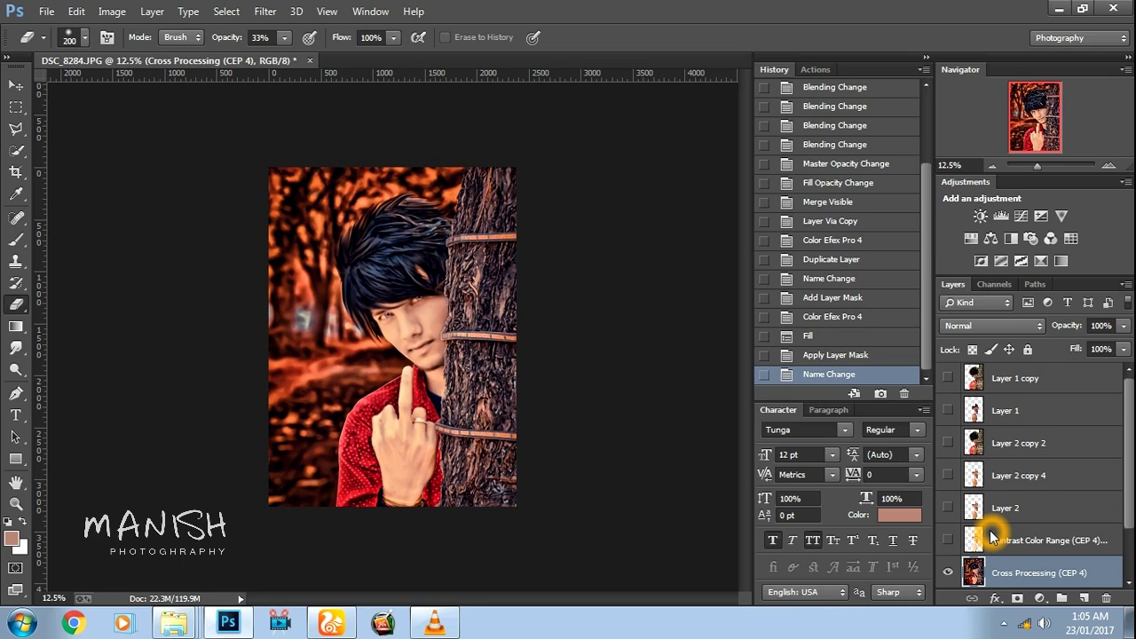
- Lower the Cross Processing layer to 67% opacity and stamp the visible layers onto a new layer
{"action": "left_click", "coordinate": [1123, 326]}
{"action": "left_click_drag", "start_coordinate": [1123, 345], "coordinate": [1086, 355]}
{"action": "key", "text": "ctrl+shift+e"}
{"action": "key", "text": "ctrl+j"}
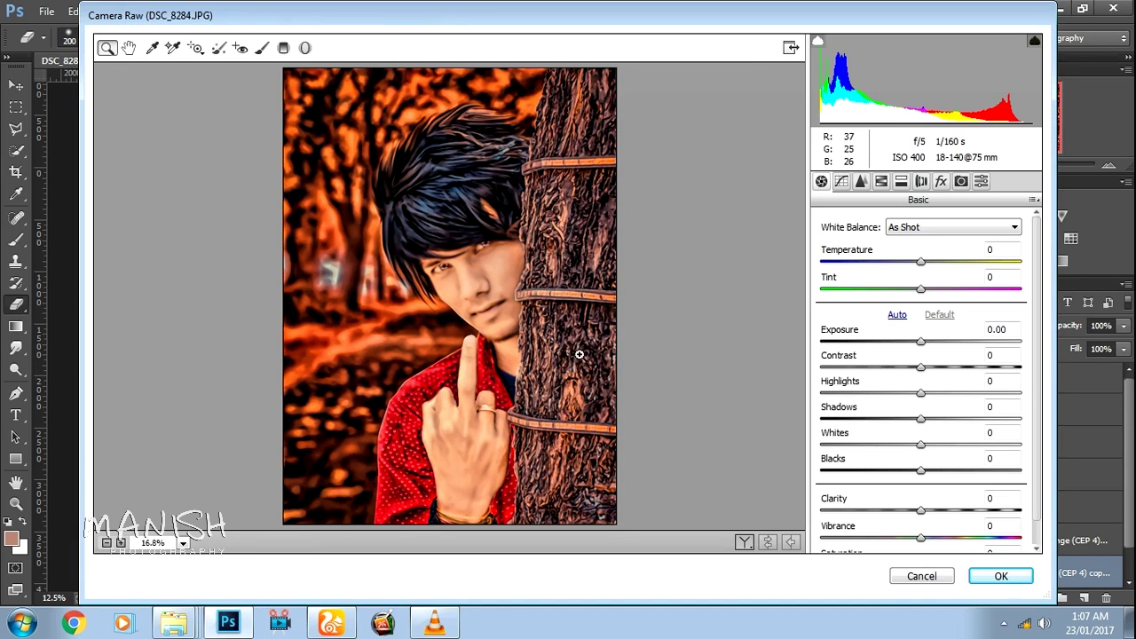
- In Camera Raw, set clarity +45, brighten whites, zero shadows, temperature -13, luminance noise reduction 35
{"action": "left_click_drag", "start_coordinate": [945, 514], "coordinate": [975, 513]}
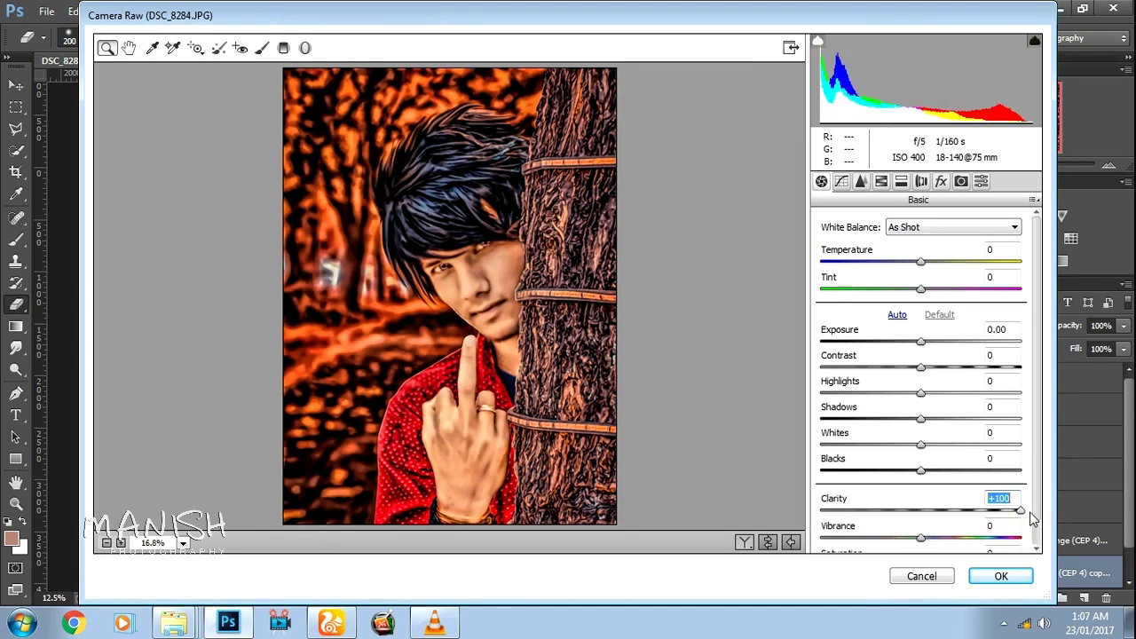
{"action": "left_click_drag", "start_coordinate": [975, 513], "coordinate": [948, 540]}
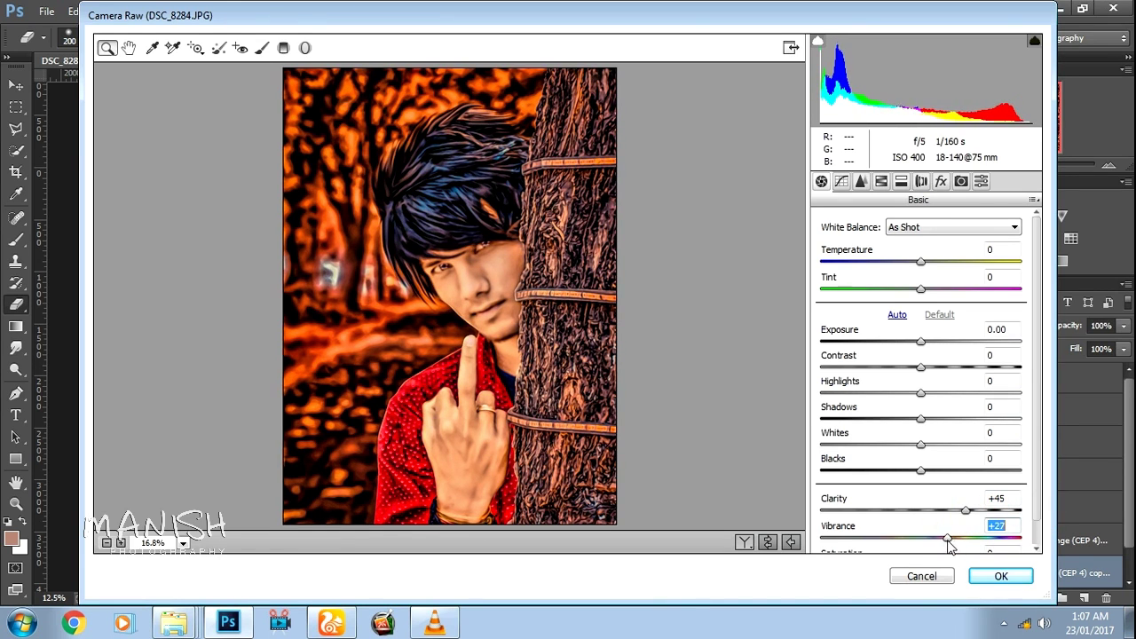
{"action": "mouse_move", "coordinate": [924, 453]}
{"action": "left_mouse_down"}
{"action": "mouse_move", "coordinate": [959, 445]}
{"action": "mouse_move", "coordinate": [956, 427]}
{"action": "left_mouse_up"}
{"action": "double_click", "coordinate": [901, 419]}
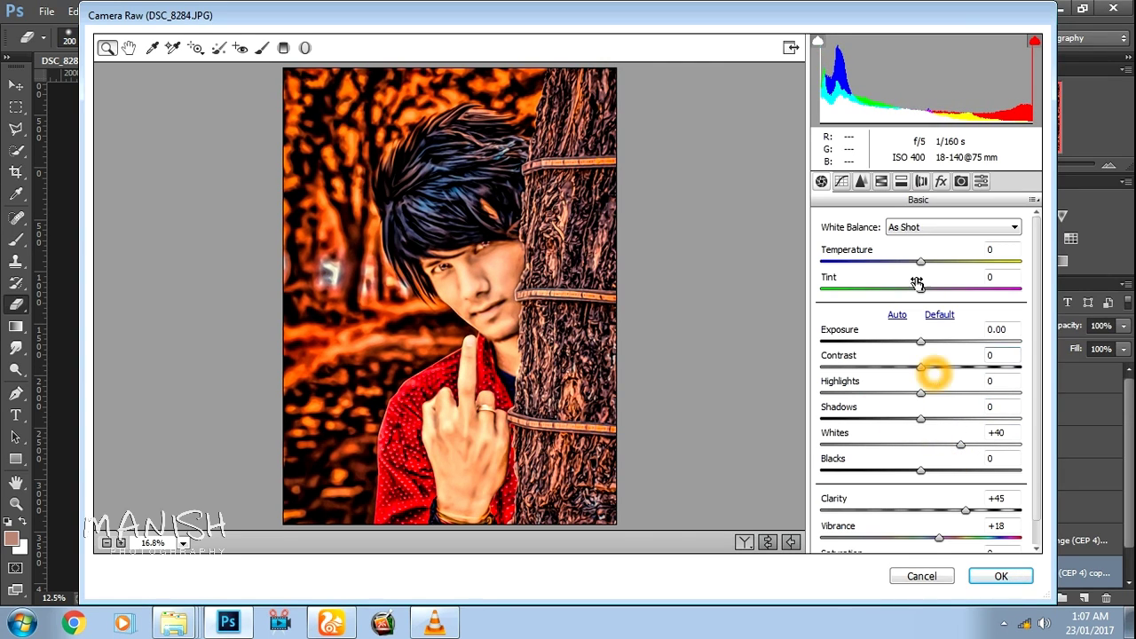
{"action": "left_click_drag", "start_coordinate": [920, 262], "coordinate": [907, 266]}
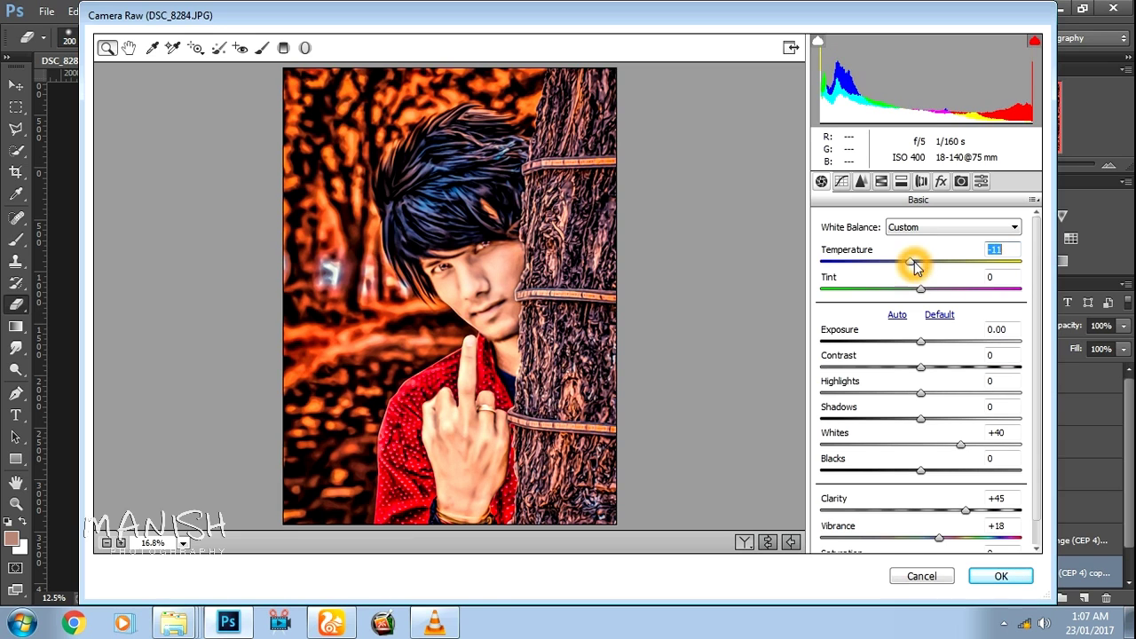
{"action": "left_click", "coordinate": [861, 183]}
{"action": "left_click_drag", "start_coordinate": [858, 387], "coordinate": [891, 386]}
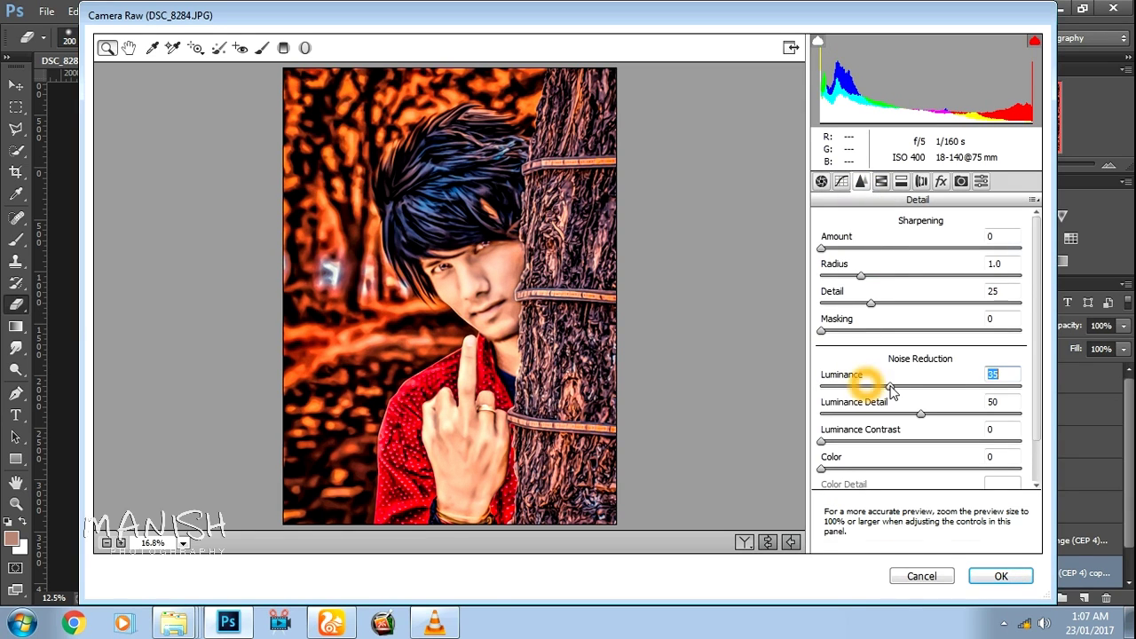
- Brighten the oranges and reds, desaturate blues to -32, reset purples to 0, and apply Camera Raw
{"action": "left_click", "coordinate": [882, 183]}
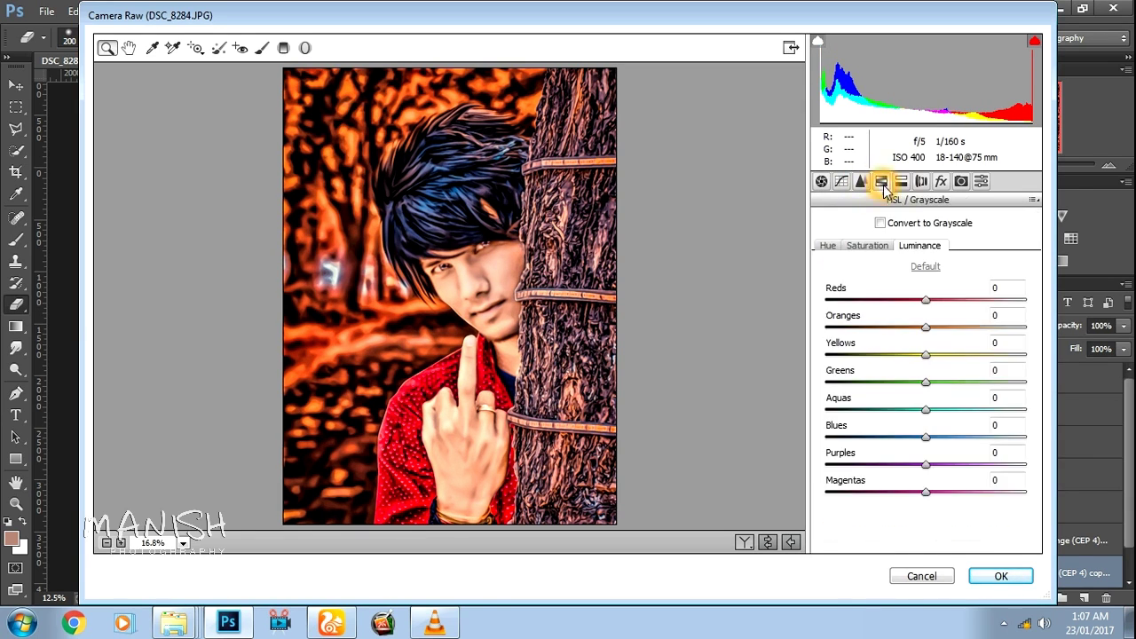
{"action": "mouse_move", "coordinate": [943, 331]}
{"action": "left_mouse_down"}
{"action": "mouse_move", "coordinate": [930, 328]}
{"action": "mouse_move", "coordinate": [930, 302]}
{"action": "left_mouse_up"}
{"action": "left_click", "coordinate": [931, 327]}
{"action": "left_click", "coordinate": [827, 246]}
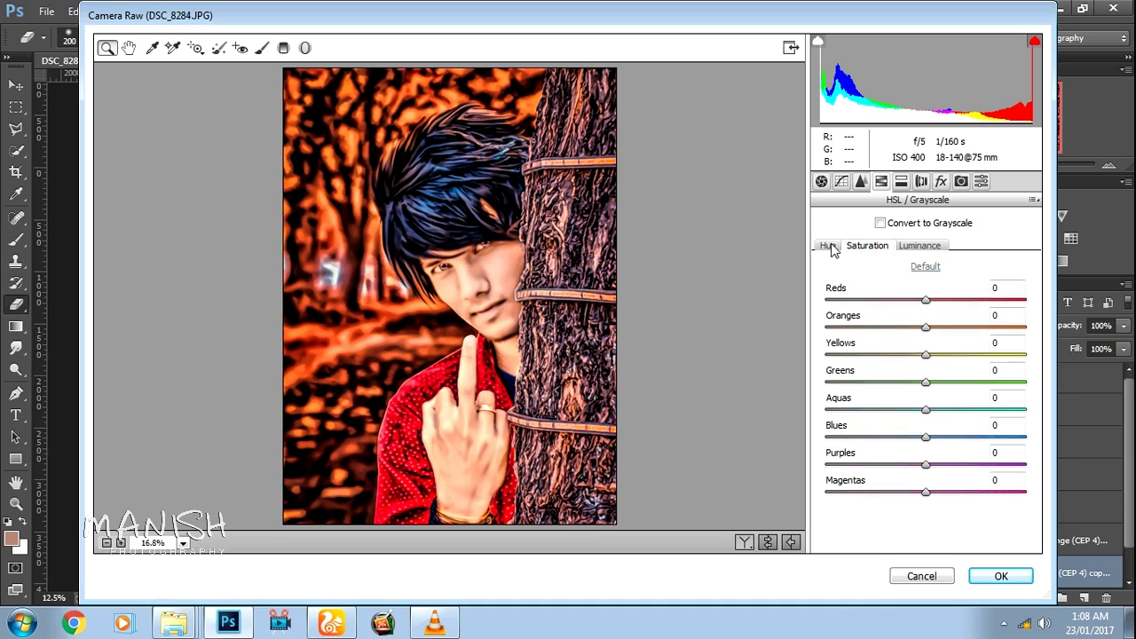
{"action": "left_click", "coordinate": [868, 246]}
{"action": "left_click_drag", "start_coordinate": [926, 437], "coordinate": [817, 457]}
{"action": "double_click", "coordinate": [882, 461]}
{"action": "left_click", "coordinate": [1008, 579]}
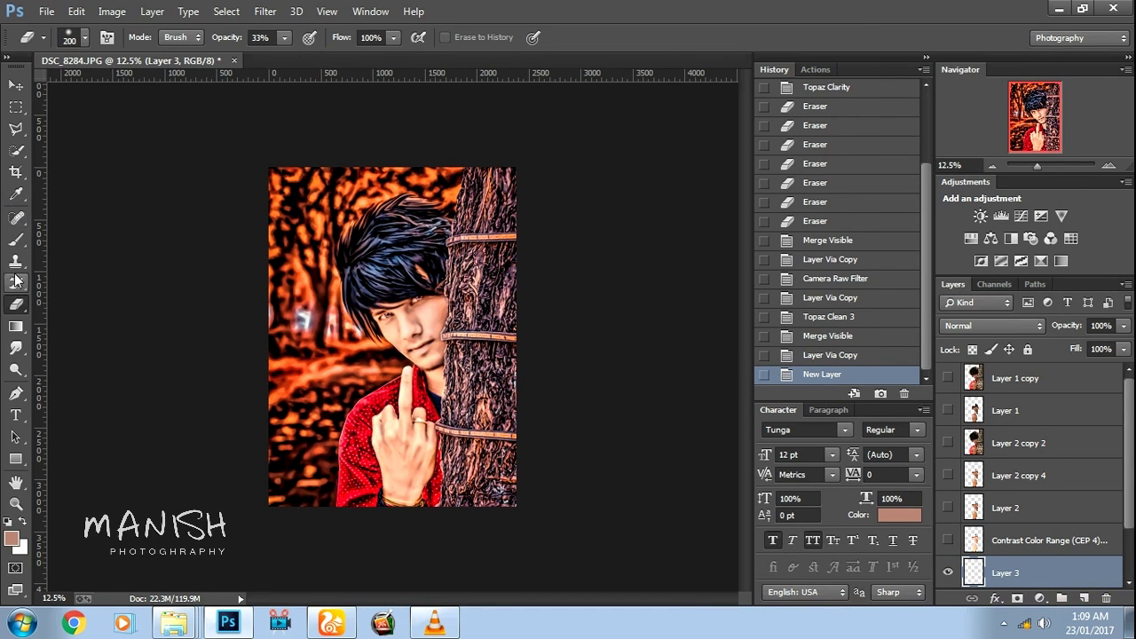
- Paint orange ff3800 and light peach glows beside the boy's face with a 500 px soft brush
{"action": "left_click", "coordinate": [16, 238]}
{"action": "left_click", "coordinate": [12, 538]}
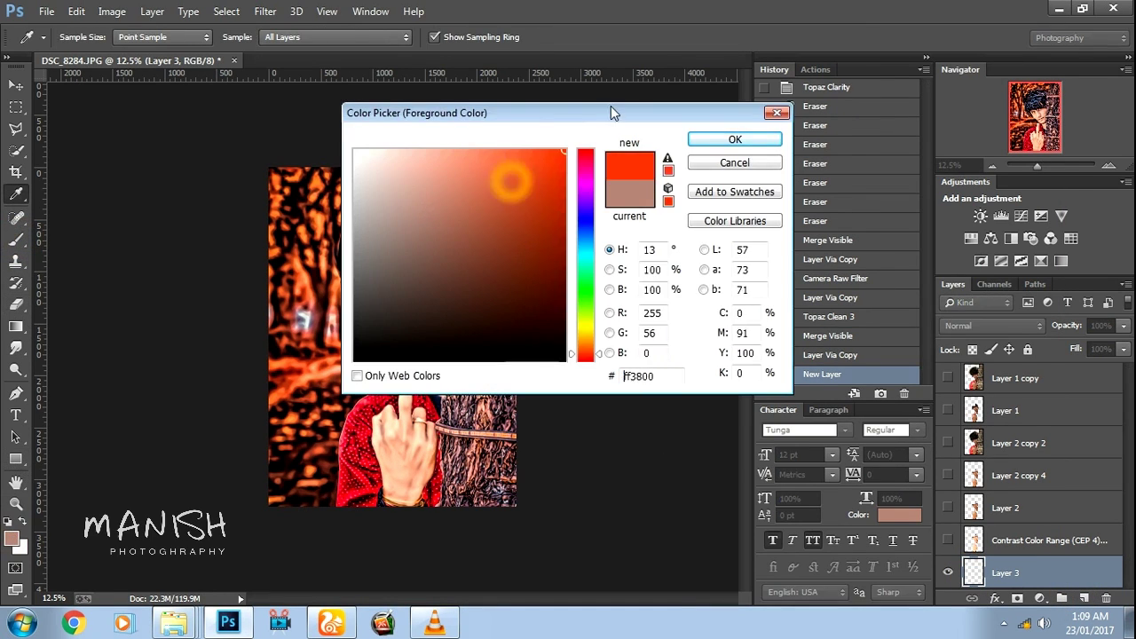
{"action": "left_click", "coordinate": [735, 139]}
{"action": "left_click", "coordinate": [364, 306]}
{"action": "left_click", "coordinate": [11, 538]}
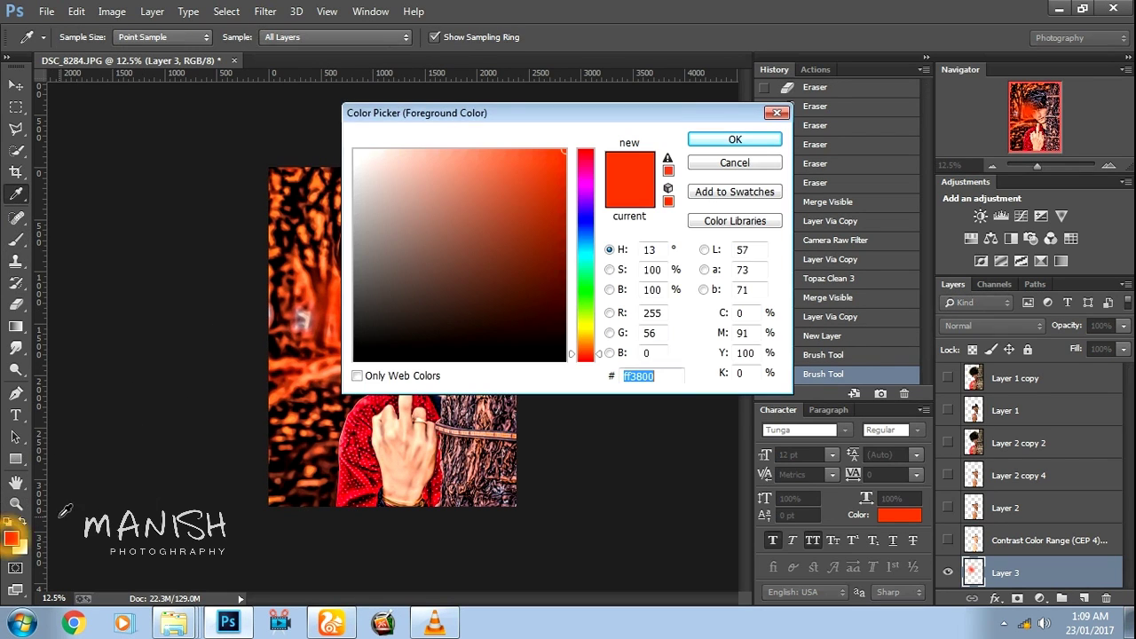
{"action": "left_click", "coordinate": [405, 133]}
{"action": "key", "text": "Return"}
{"action": "key", "text": "bracketleft"}
{"action": "key", "text": "bracketleft"}
{"action": "key", "text": "bracketleft"}
{"action": "left_click", "coordinate": [360, 309]}
- Set the glow layer to Screen blending and enlarge it to about 175%
{"action": "left_click", "coordinate": [992, 326]}
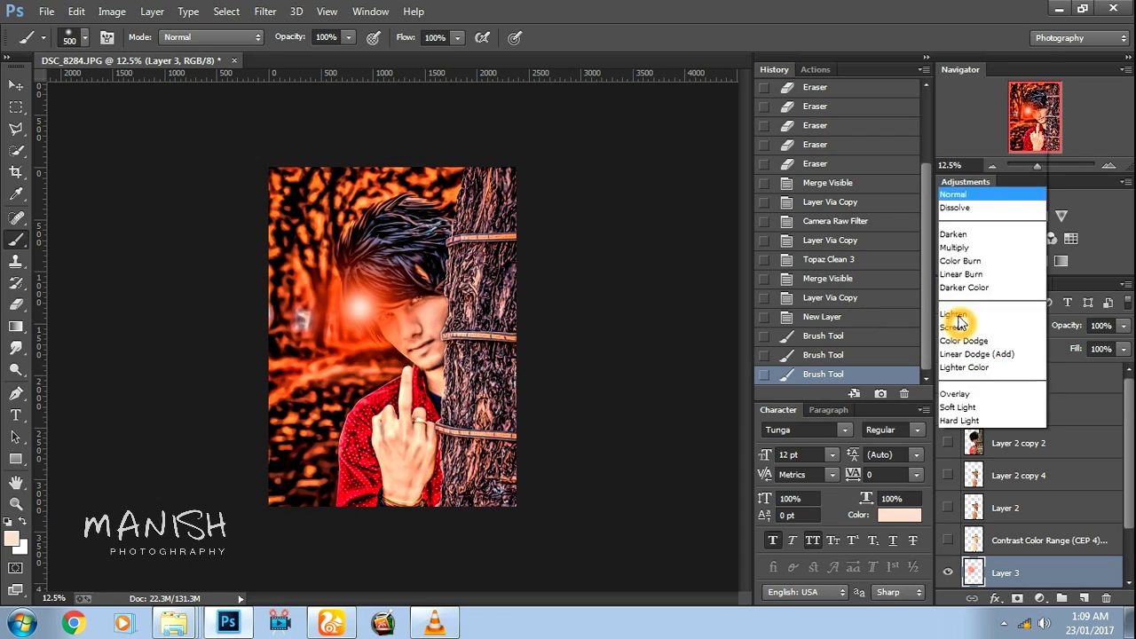
{"action": "left_click", "coordinate": [987, 147]}
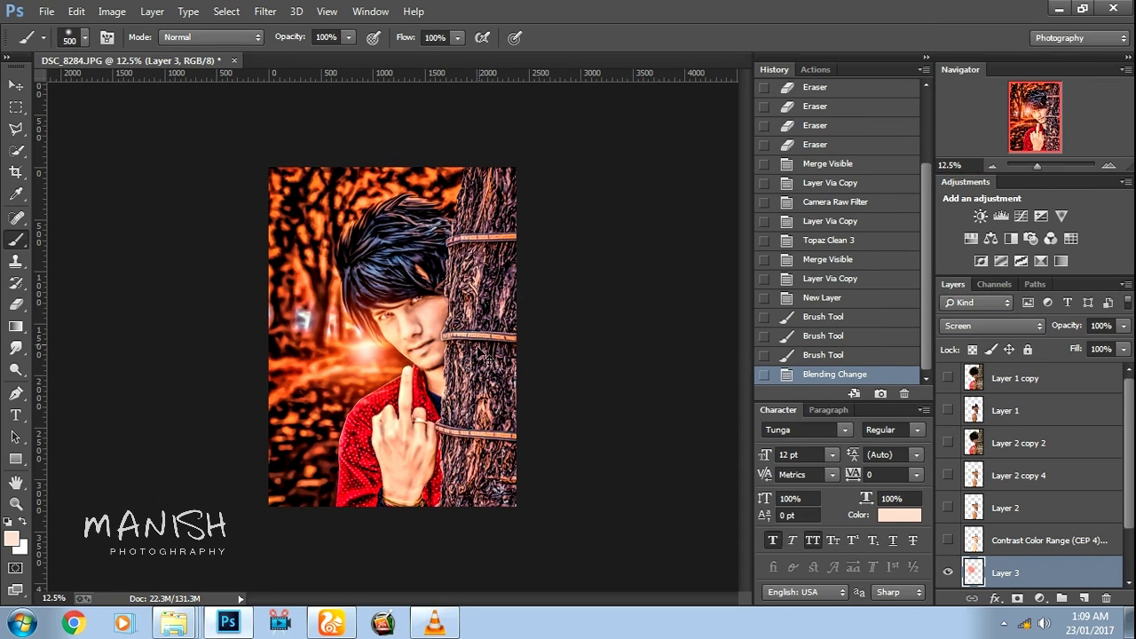
{"action": "key", "text": "ctrl+t"}
{"action": "left_click_drag", "start_coordinate": [479, 462], "coordinate": [520, 539]}
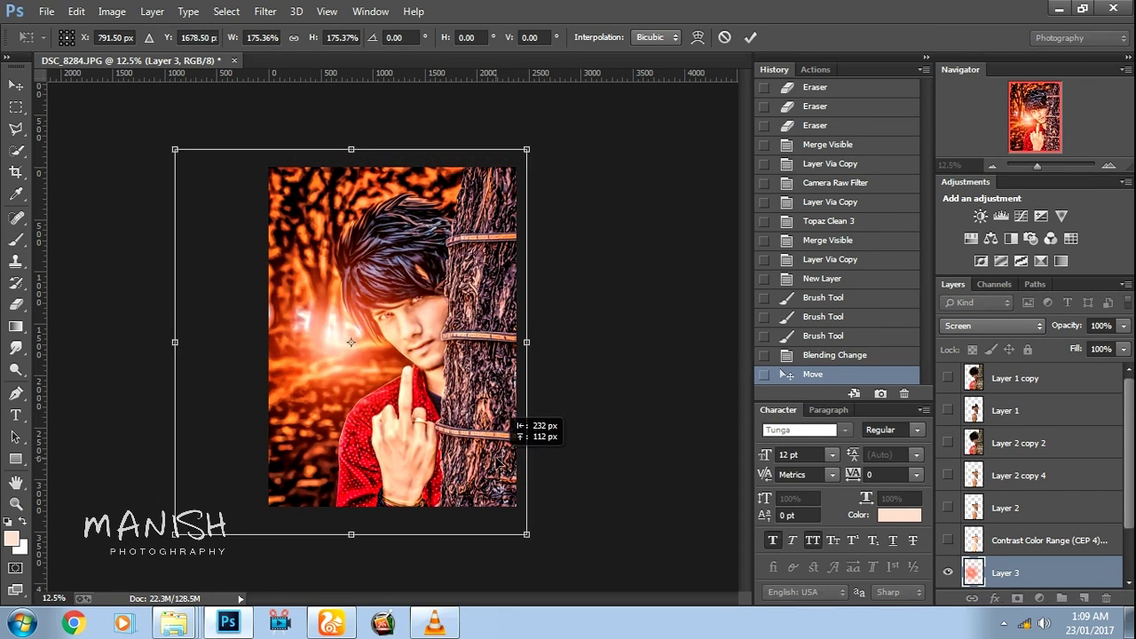
{"action": "mouse_move", "coordinate": [519, 539]}
{"action": "left_mouse_down"}
{"action": "mouse_move", "coordinate": [502, 521]}
{"action": "mouse_move", "coordinate": [524, 533]}
{"action": "left_mouse_up"}
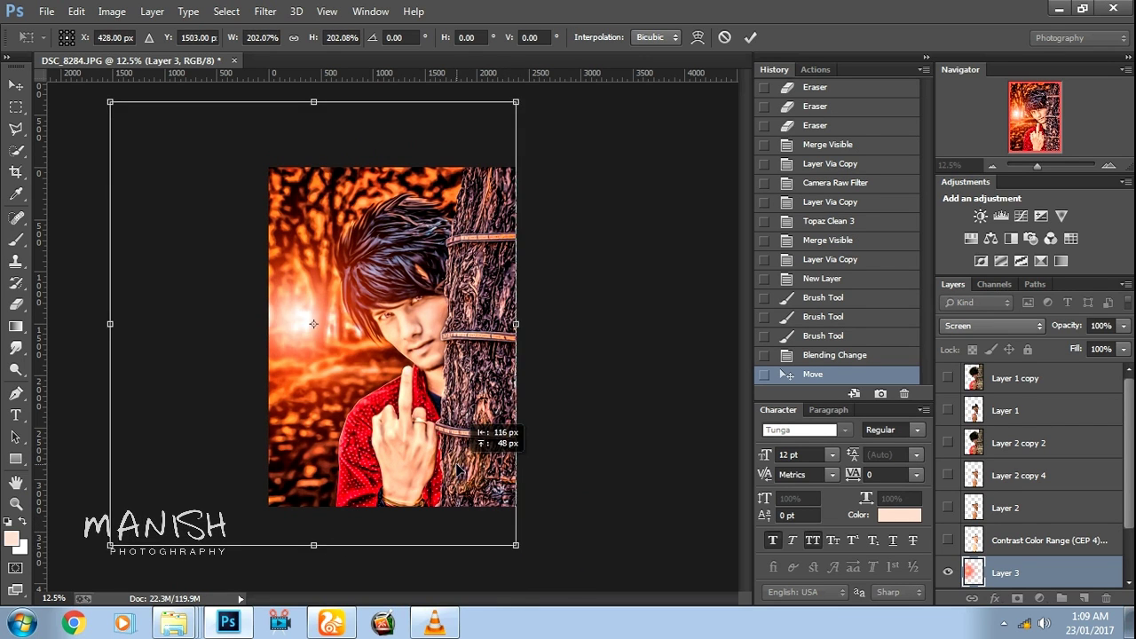
{"action": "key", "text": "b"}
- Shift the glow's hue by +5 and stamp all visible layers onto a new layer
{"action": "key", "text": "ctrl+u"}
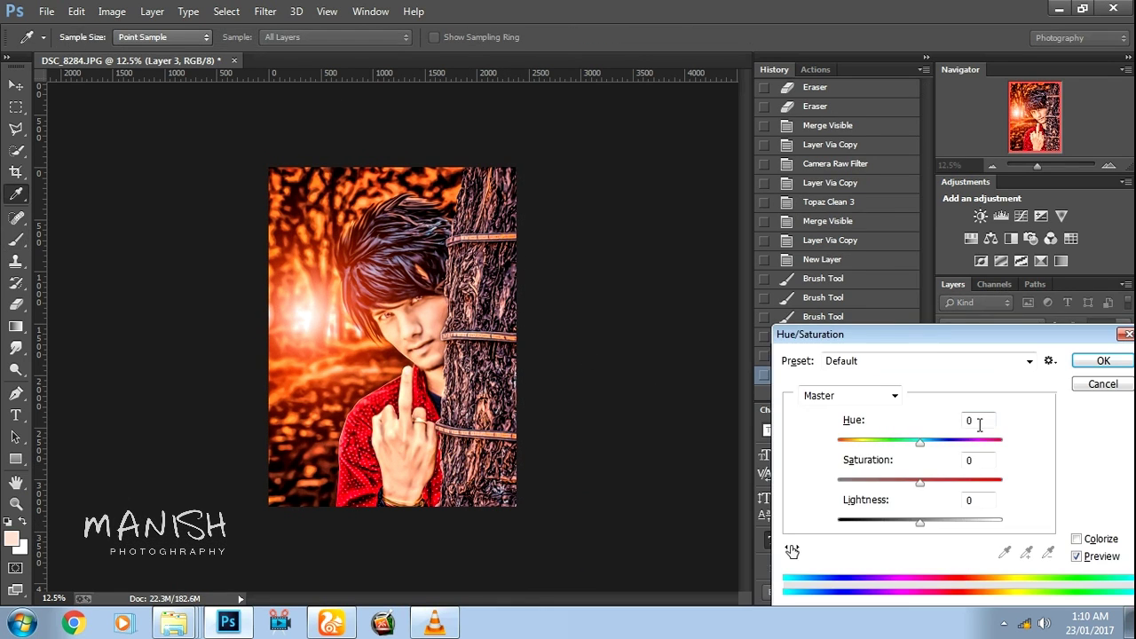
{"action": "left_click", "coordinate": [1089, 377]}
{"action": "key", "text": "ctrl+alt+shift+e"}
{"action": "key", "text": "ctrl+j"}
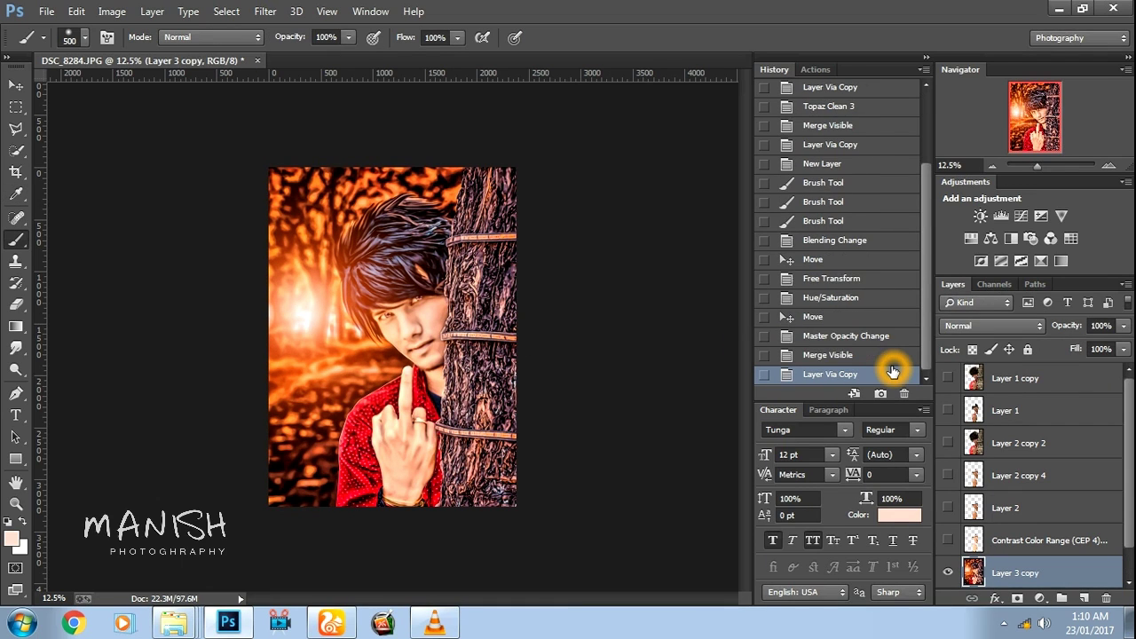
- Add a Camera Raw post-crop vignette that darkens the merged image's edges
{"action": "left_click", "coordinate": [264, 12]}
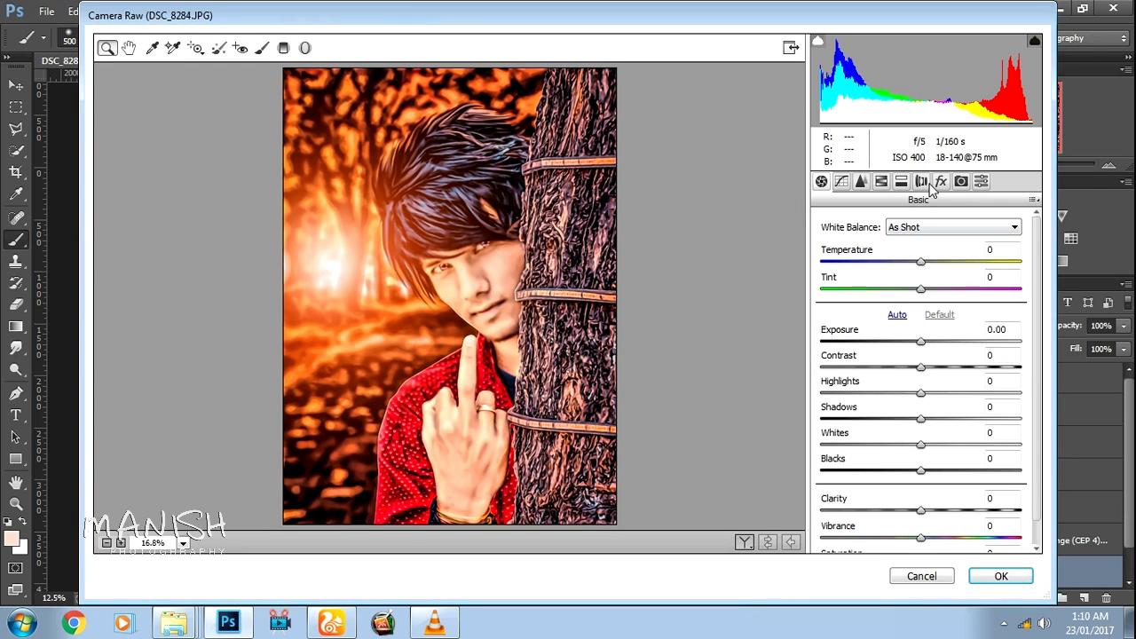
{"action": "left_click", "coordinate": [941, 182]}
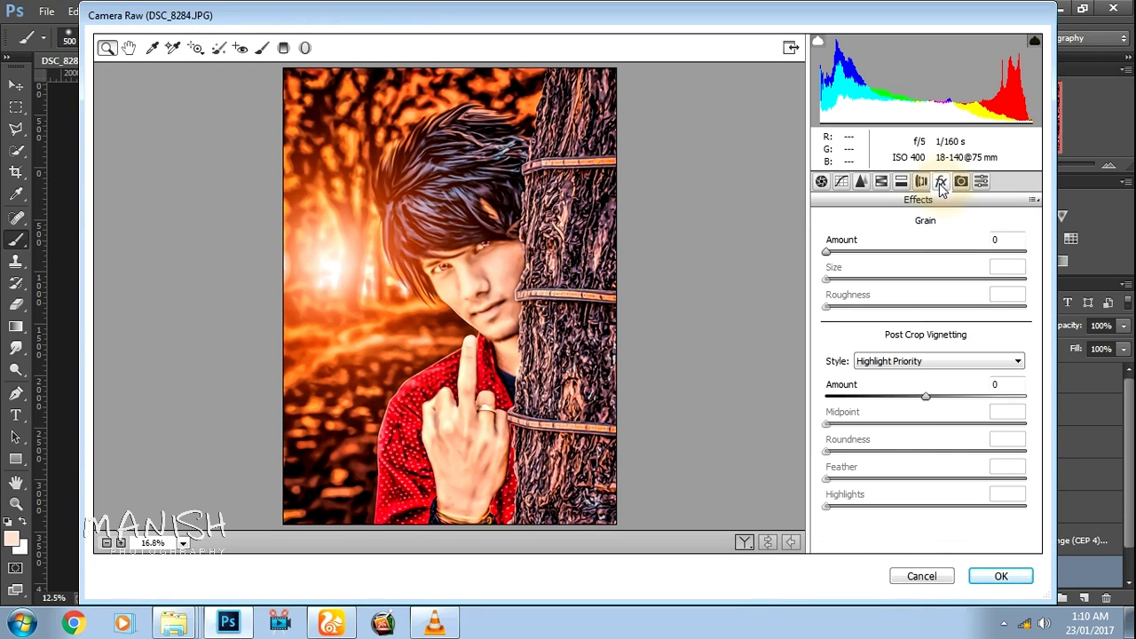
{"action": "mouse_move", "coordinate": [908, 395]}
{"action": "left_mouse_down"}
{"action": "mouse_move", "coordinate": [877, 424]}
{"action": "mouse_move", "coordinate": [915, 401]}
{"action": "left_mouse_up"}
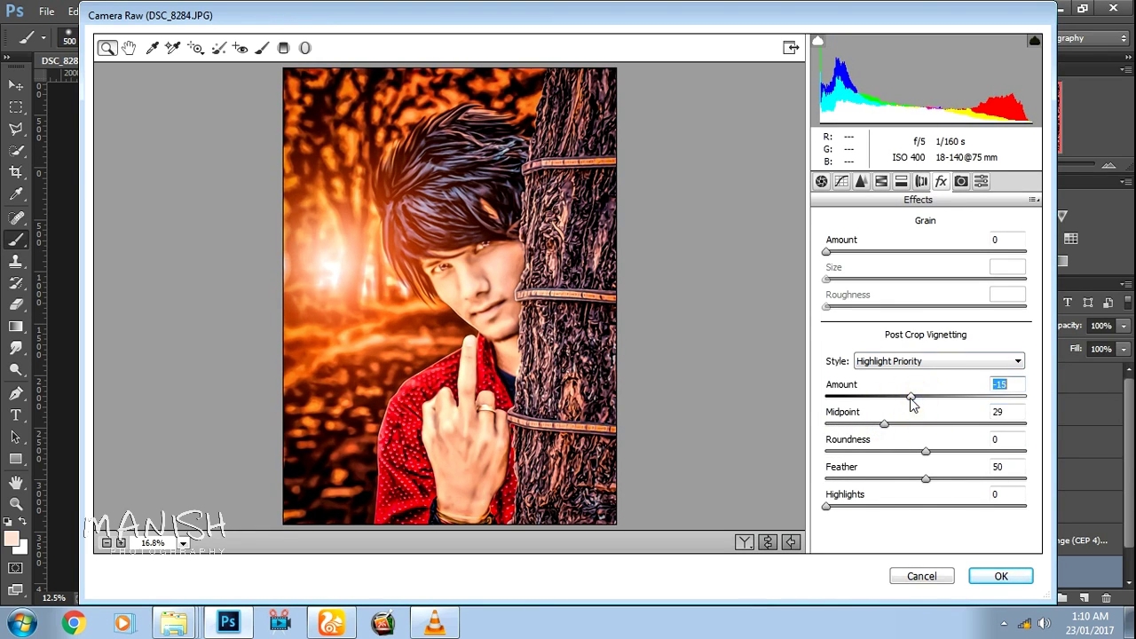
{"action": "left_click", "coordinate": [1000, 576]}
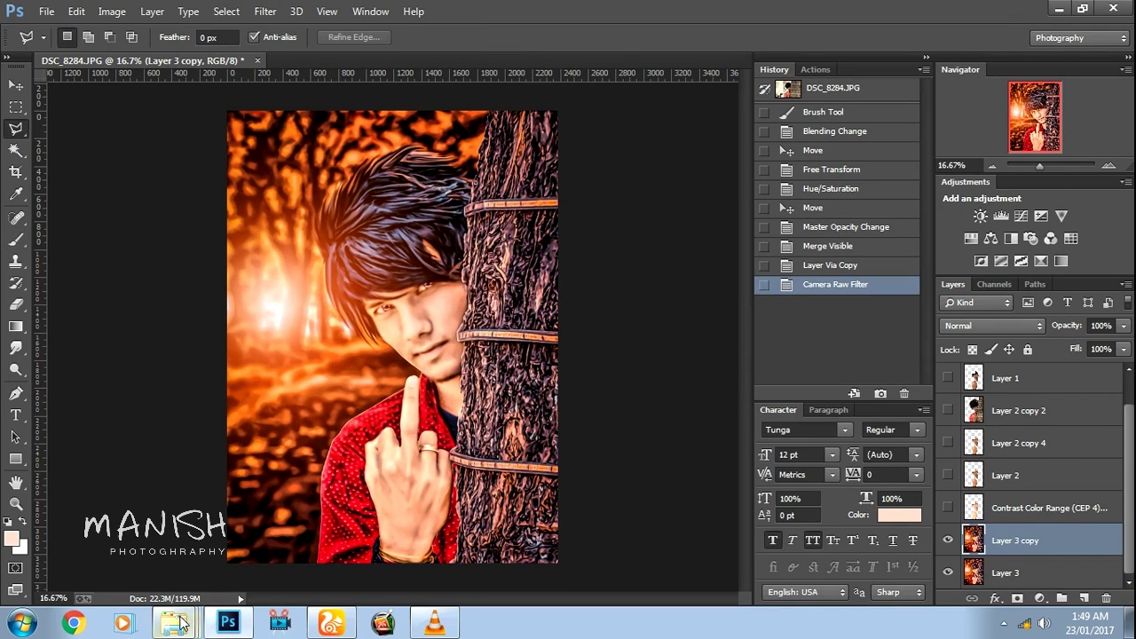
{"action": "left_click", "coordinate": [181, 587]}
- Place the dp-50 title image on the canvas, enlarged to about 116%
{"action": "left_click_drag", "start_coordinate": [448, 231], "coordinate": [346, 352]}
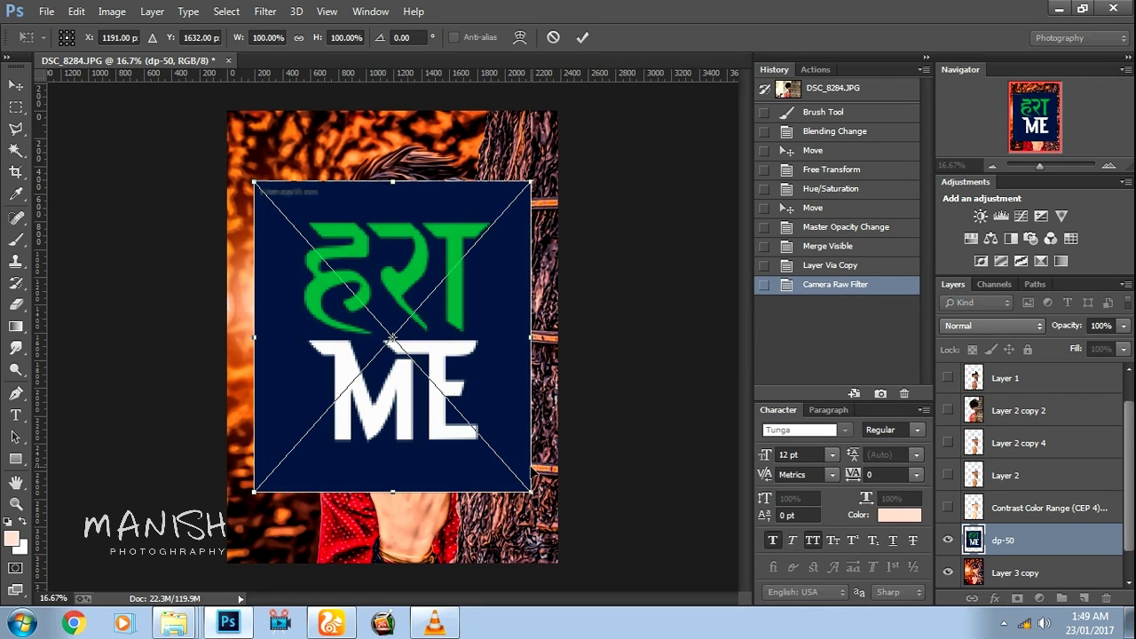
{"action": "left_click_drag", "start_coordinate": [529, 494], "coordinate": [556, 515]}
{"action": "double_click", "coordinate": [532, 397]}
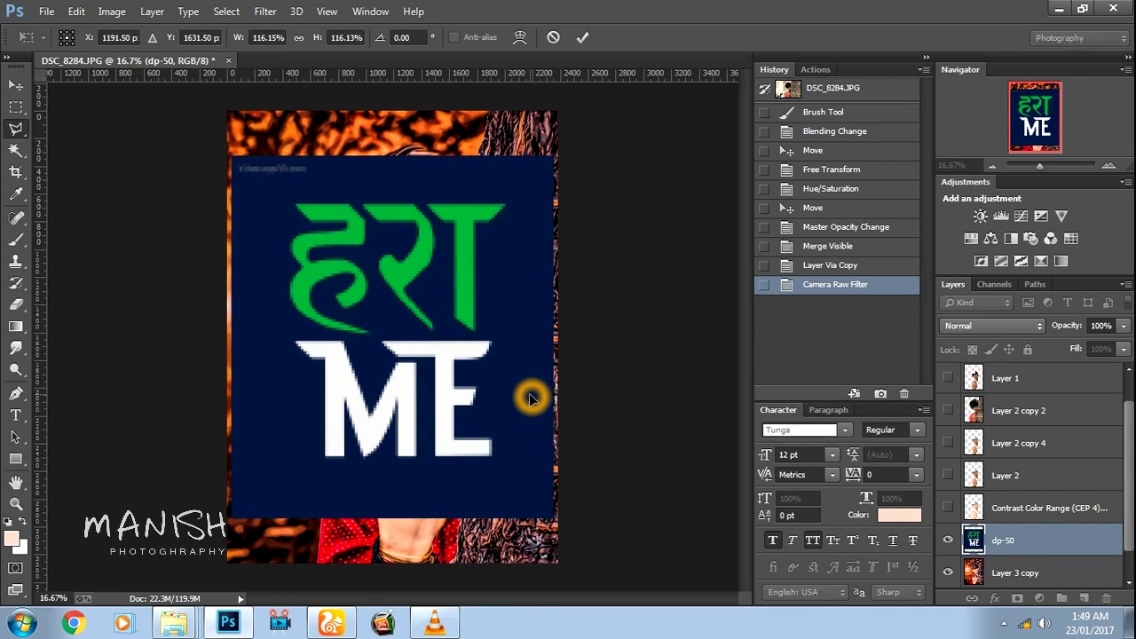
- Start a Magic Wand selection of the green ह letter and neighbouring title letters
{"action": "left_click_drag", "start_coordinate": [10, 154], "coordinate": [98, 166]}
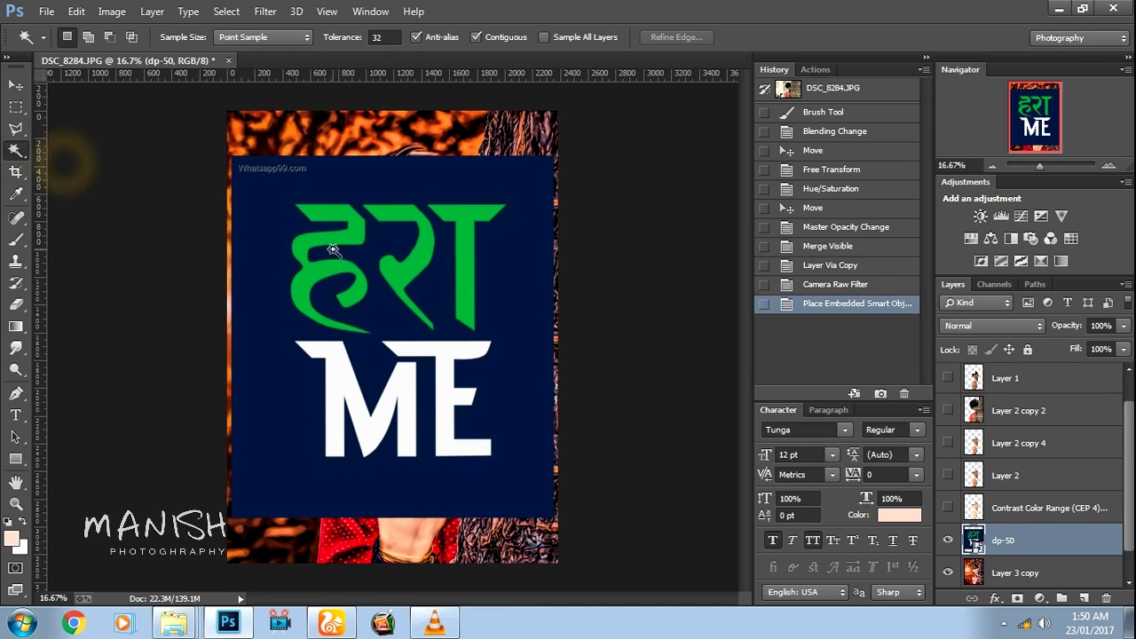
{"action": "left_click", "coordinate": [362, 273]}
{"action": "left_click", "coordinate": [410, 266]}
- Copy the selected title letters to a new layer and delete the dp-50 layer
{"action": "left_click", "coordinate": [466, 267]}
{"action": "left_click", "coordinate": [444, 389]}
{"action": "left_click", "coordinate": [406, 393]}
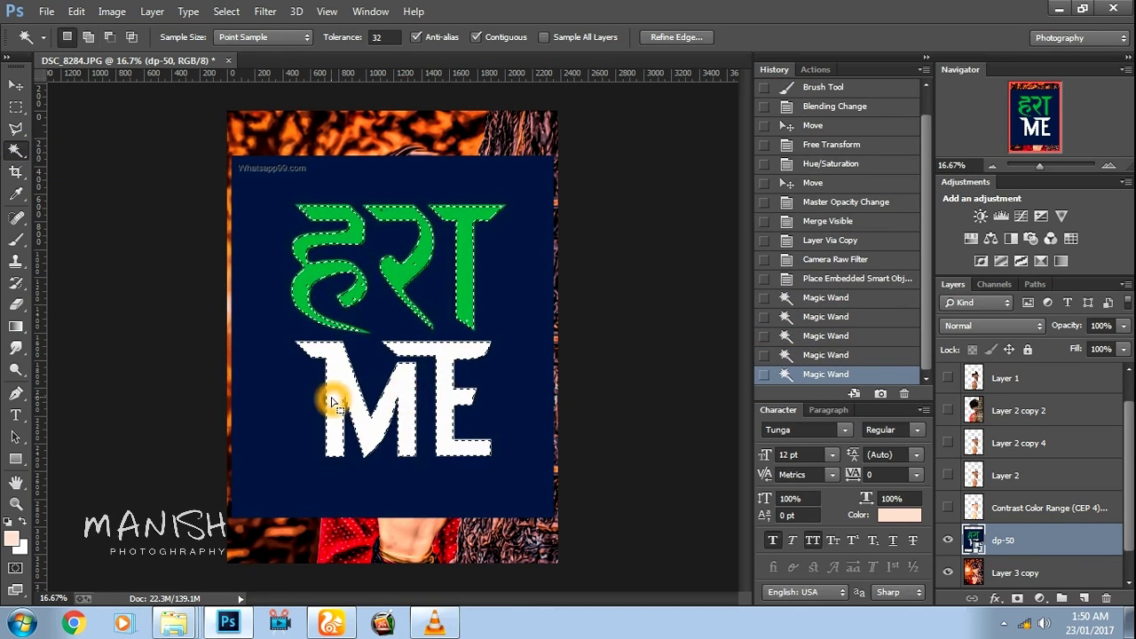
{"action": "key", "text": "ctrl+j"}
{"action": "left_click", "coordinate": [1026, 573]}
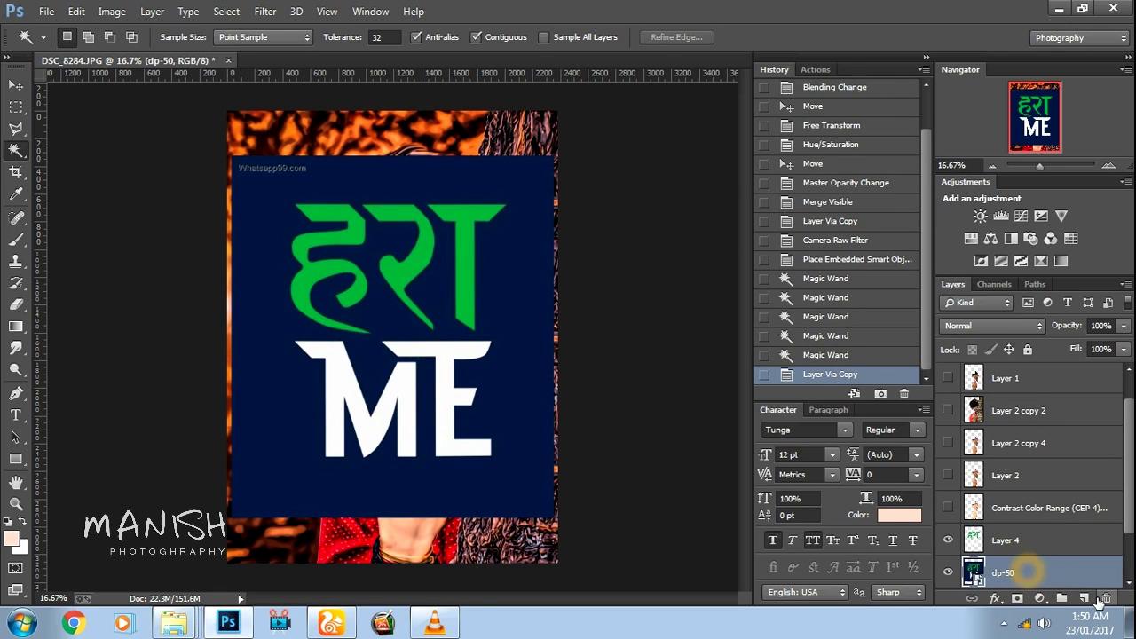
{"action": "left_click", "coordinate": [1107, 599]}
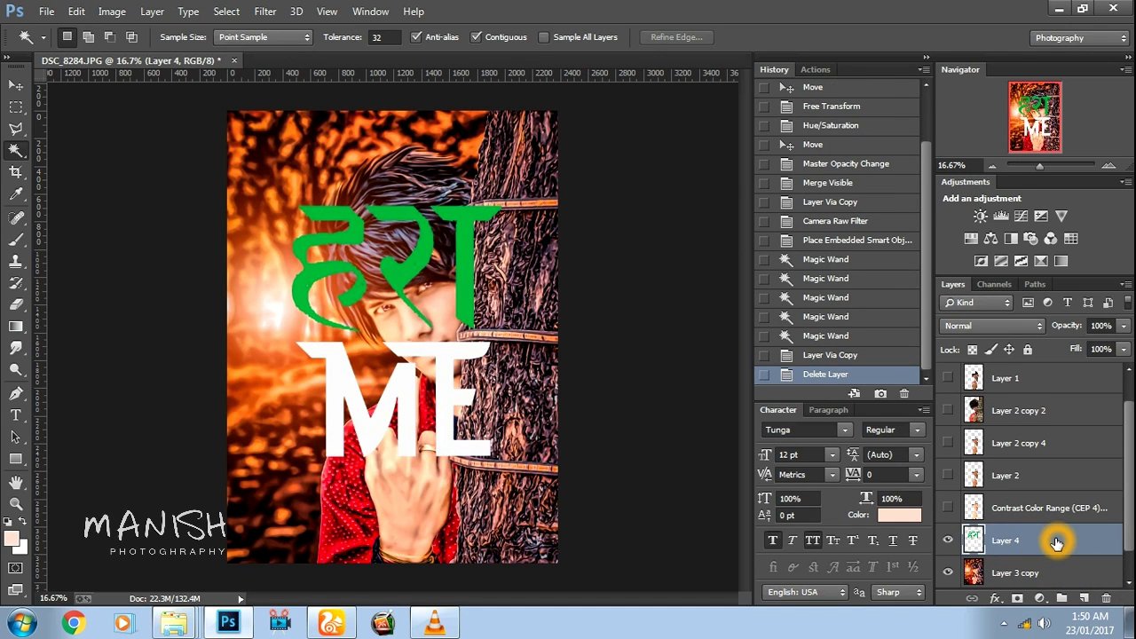
- Style the lettering with a white Color Overlay and a 100% opacity, 40 px Drop Shadow
{"action": "double_click", "coordinate": [1056, 543]}
{"action": "left_click", "coordinate": [681, 578]}
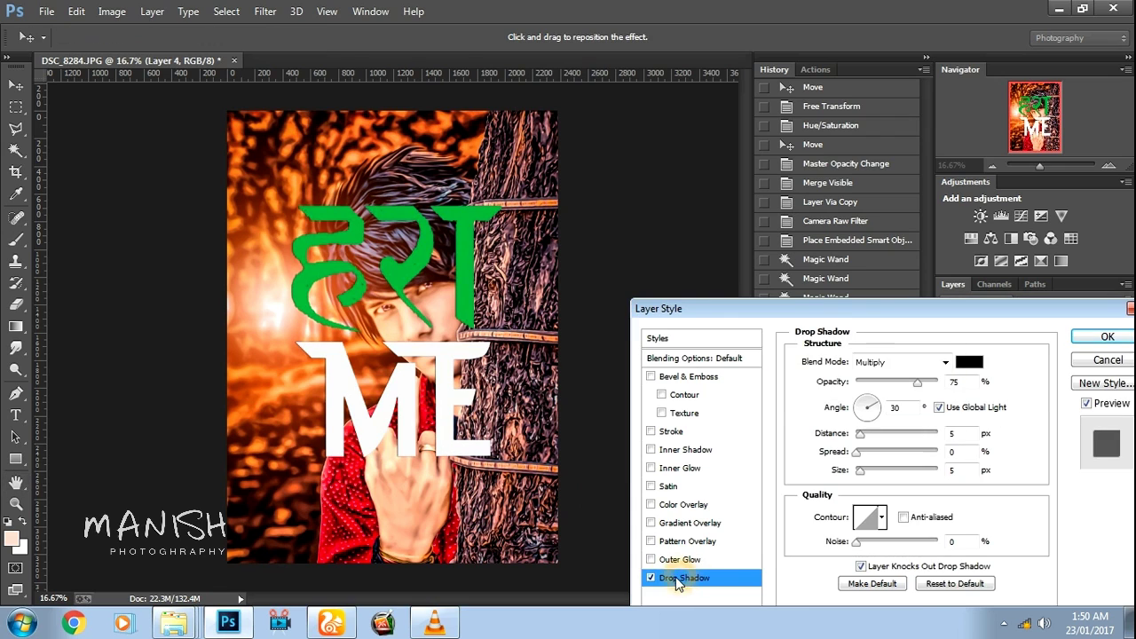
{"action": "left_click_drag", "start_coordinate": [917, 385], "coordinate": [960, 388]}
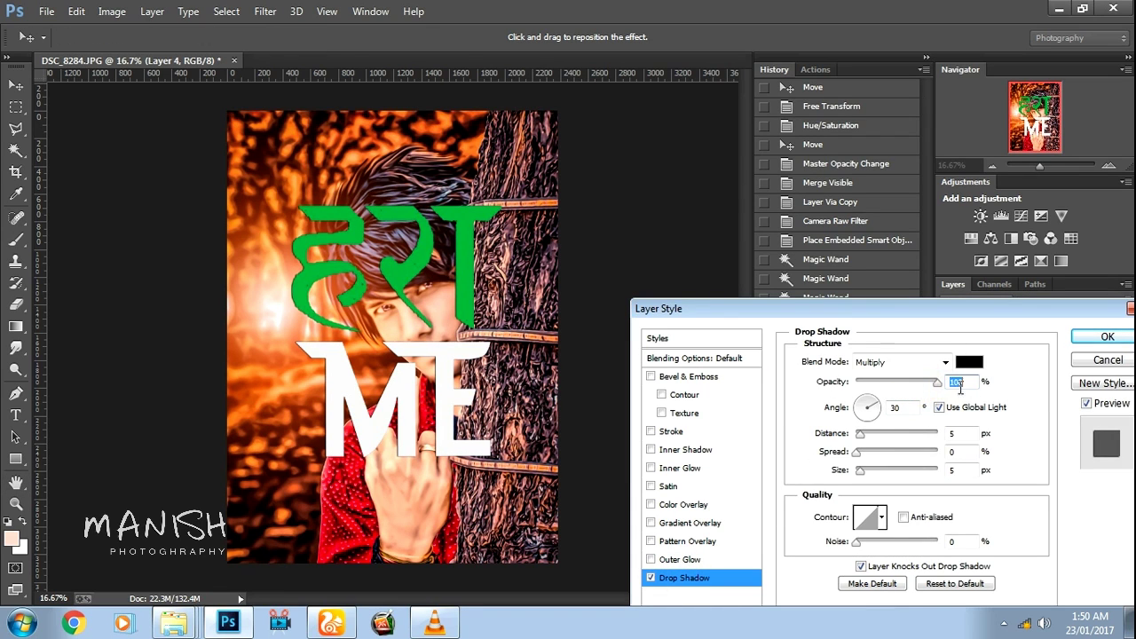
{"action": "left_click", "coordinate": [681, 506]}
{"action": "left_click", "coordinate": [969, 362]}
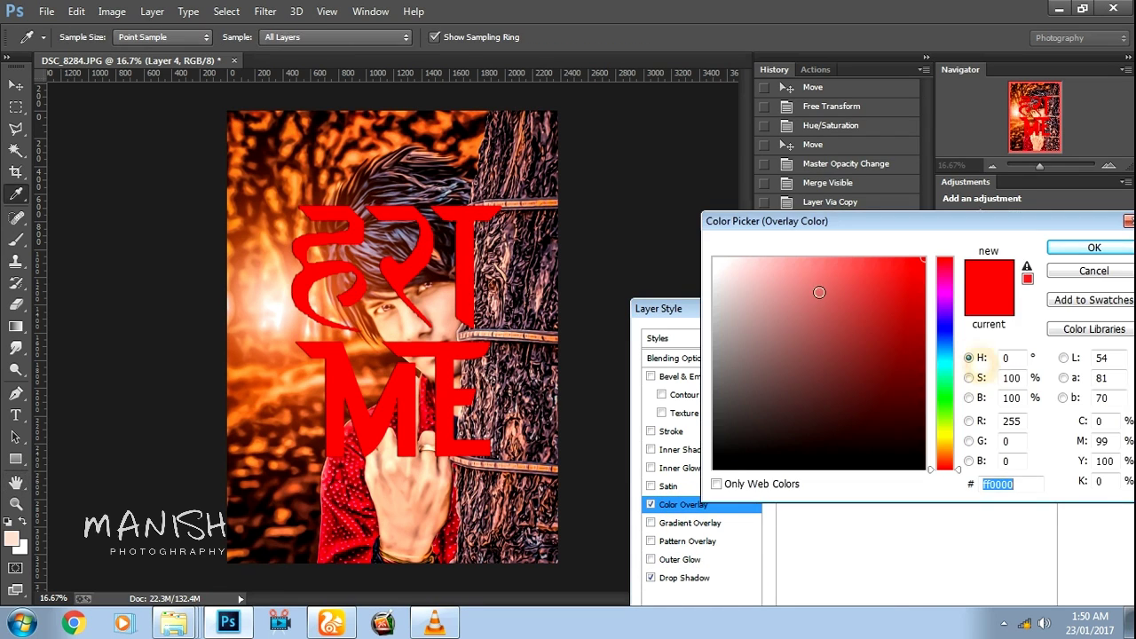
{"action": "left_click_drag", "start_coordinate": [820, 294], "coordinate": [652, 246]}
{"action": "key", "text": "Return"}
{"action": "left_click", "coordinate": [686, 578]}
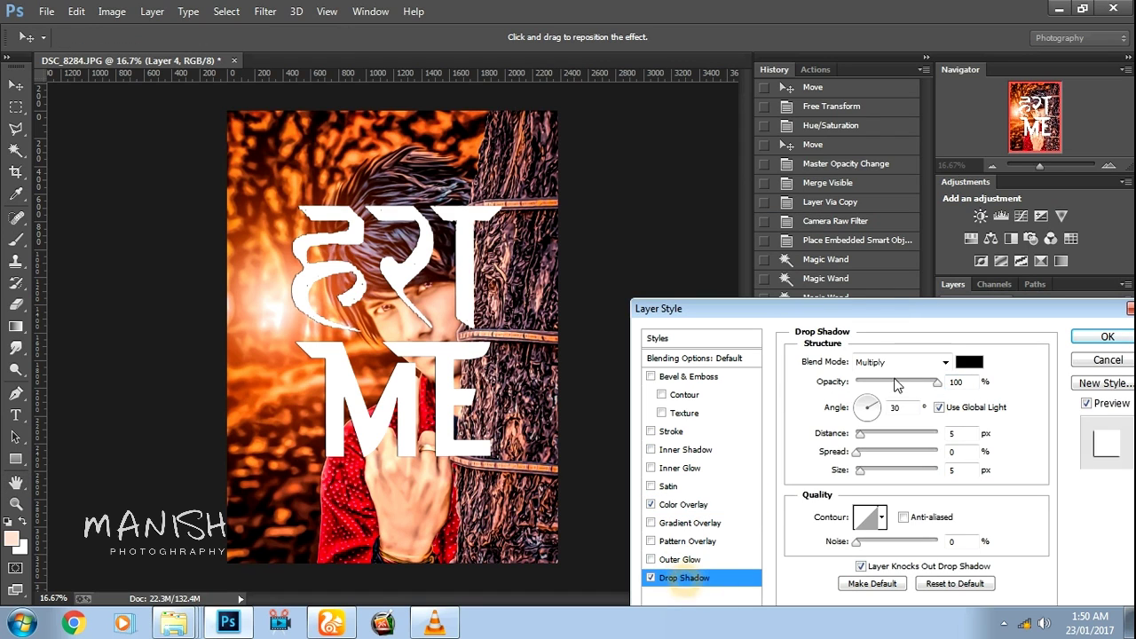
{"action": "left_click_drag", "start_coordinate": [858, 434], "coordinate": [892, 435]}
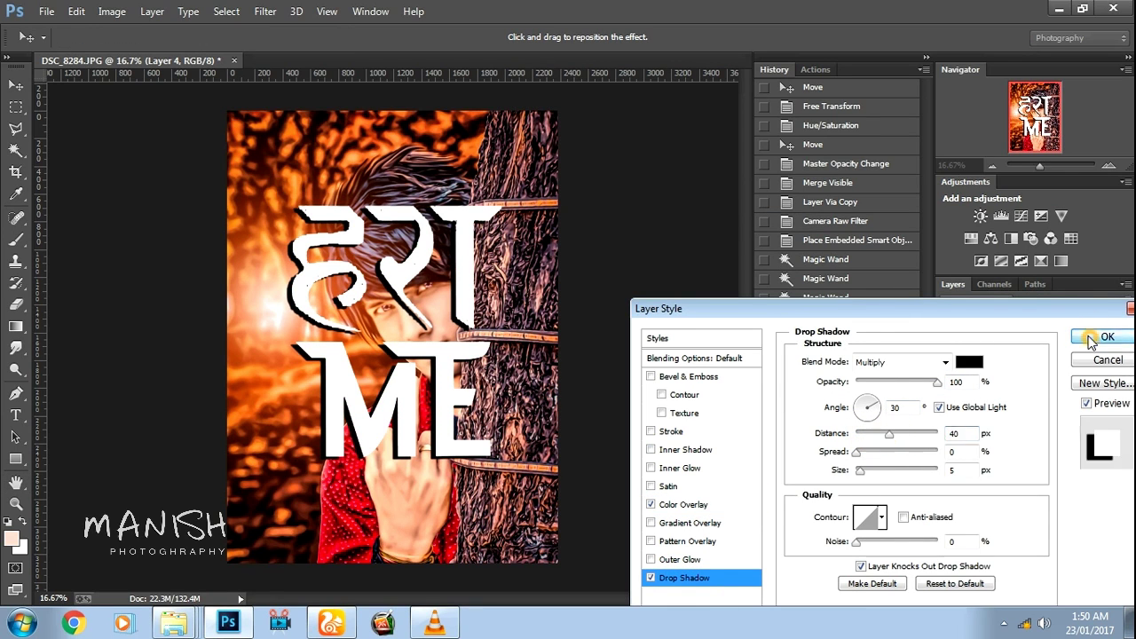
{"action": "left_click", "coordinate": [1092, 342]}
{"action": "key", "text": "ctrl+t"}
- Scale the white title down and move it left of the boy's face
{"action": "left_click_drag", "start_coordinate": [515, 460], "coordinate": [431, 402]}
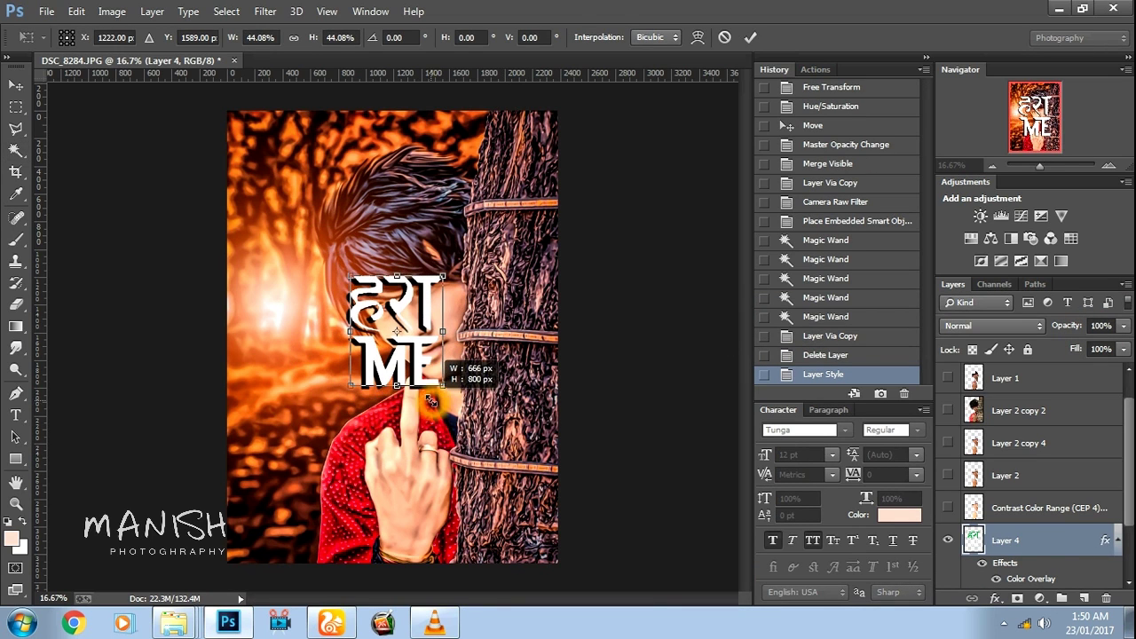
{"action": "left_click_drag", "start_coordinate": [395, 333], "coordinate": [296, 356]}
{"action": "mouse_move", "coordinate": [330, 406]}
{"action": "left_mouse_down"}
{"action": "mouse_move", "coordinate": [353, 408]}
{"action": "mouse_move", "coordinate": [360, 421]}
{"action": "mouse_move", "coordinate": [353, 433]}
{"action": "mouse_move", "coordinate": [346, 424]}
{"action": "left_mouse_up"}
{"action": "key", "text": "Return"}
{"action": "key", "text": "ctrl+t"}
{"action": "key", "text": "Return"}
{"action": "key", "text": "w"}
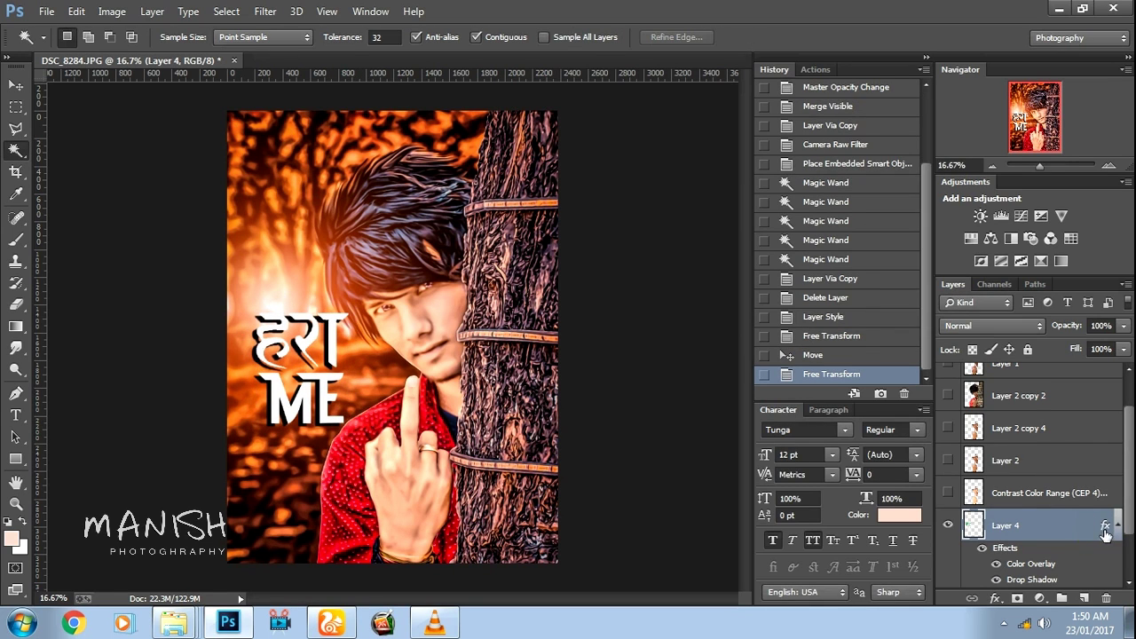
- Reduce the title's shadow distance to 27, nudge it left, and shrink it to about 92%
{"action": "double_click", "coordinate": [1107, 528]}
{"action": "left_click", "coordinate": [698, 581]}
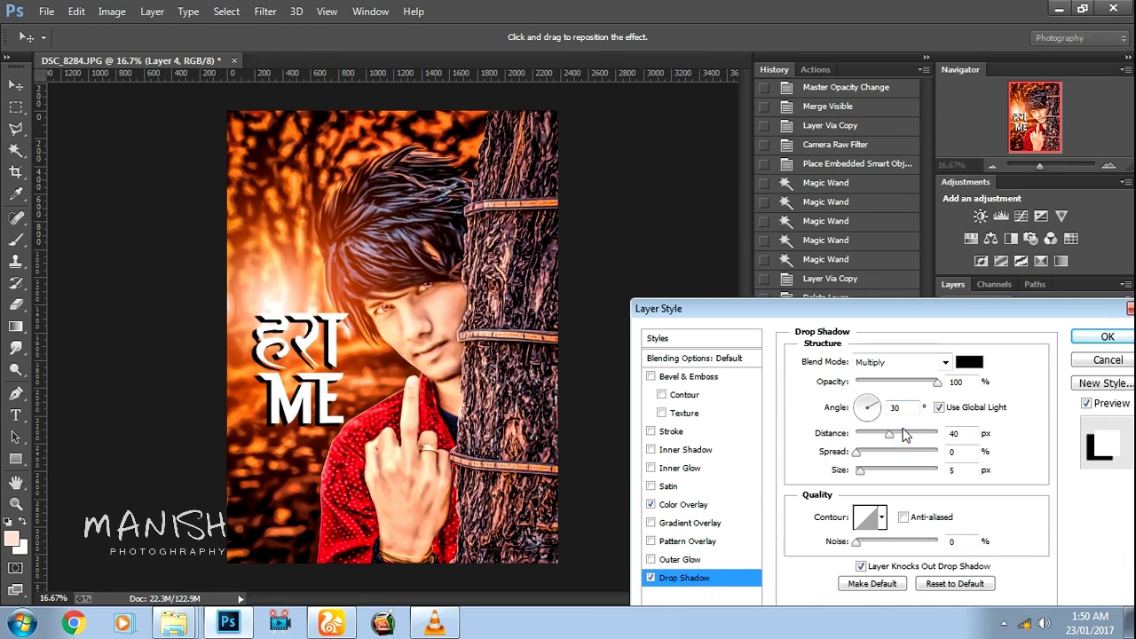
{"action": "left_click_drag", "start_coordinate": [888, 439], "coordinate": [879, 441]}
{"action": "key", "text": "Return"}
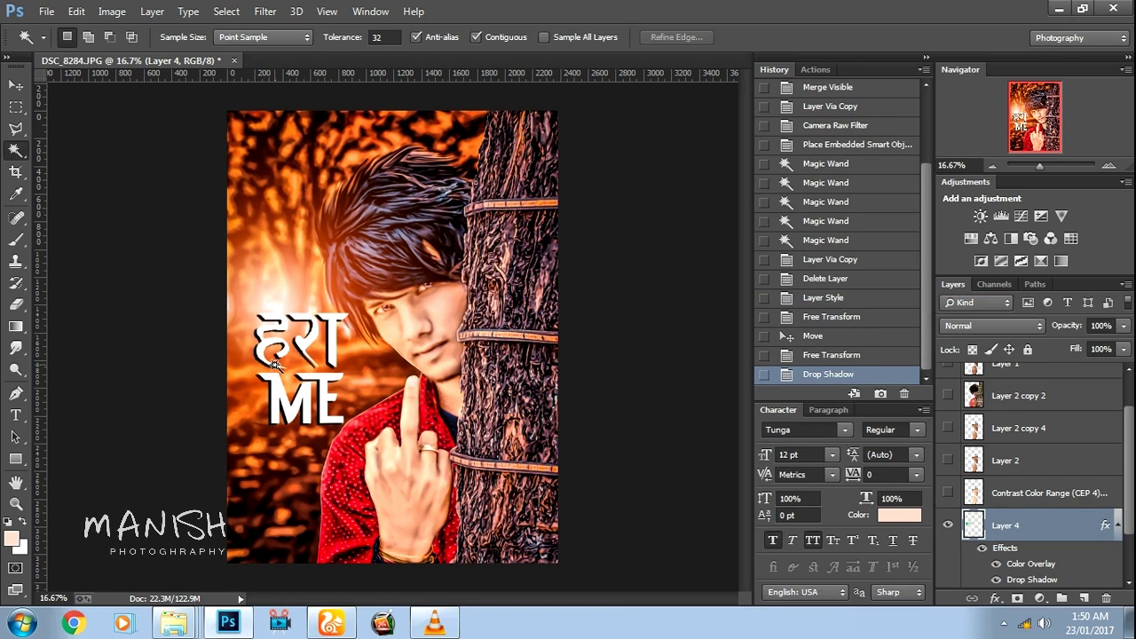
{"action": "left_click_drag", "start_coordinate": [313, 373], "coordinate": [307, 373]}
{"action": "key", "text": "ctrl+t"}
{"action": "left_click_drag", "start_coordinate": [338, 422], "coordinate": [332, 422]}
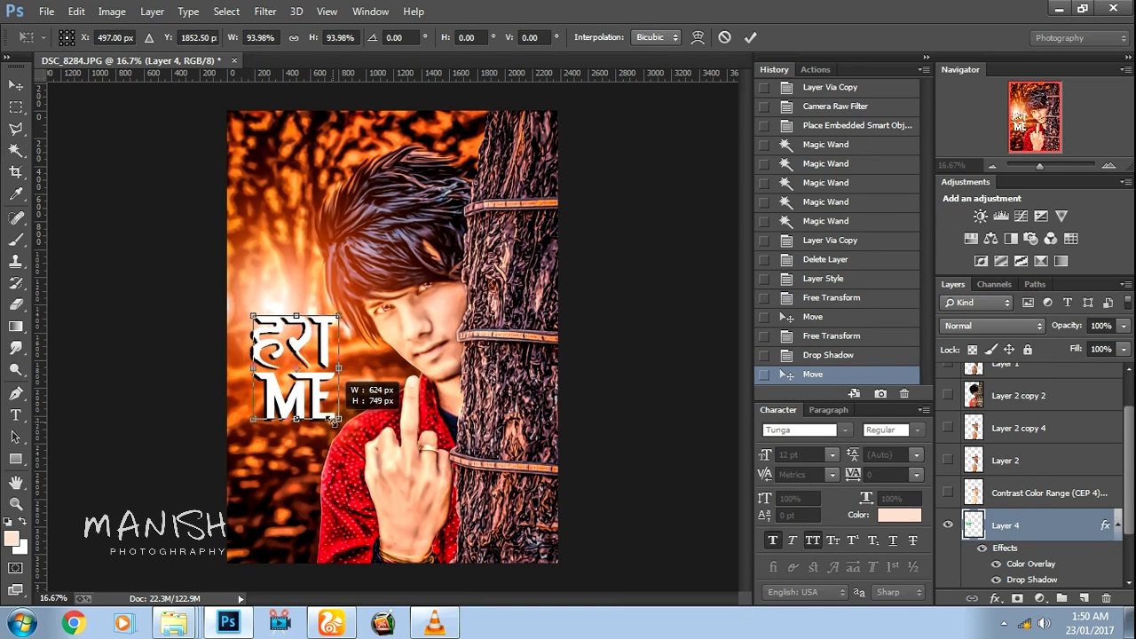
{"action": "key", "text": "Return"}
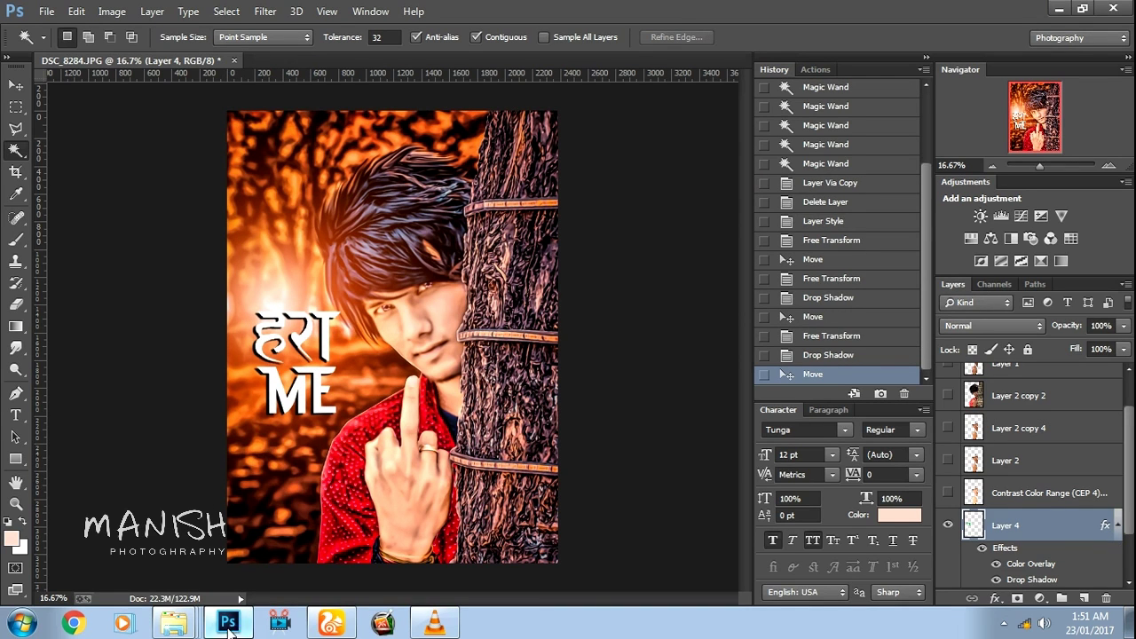
- Open psd logo new design.psd from F:\help as a new Photoshop document
{"action": "mouse_move", "coordinate": [174, 624]}
{"action": "left_click", "coordinate": [169, 584]}
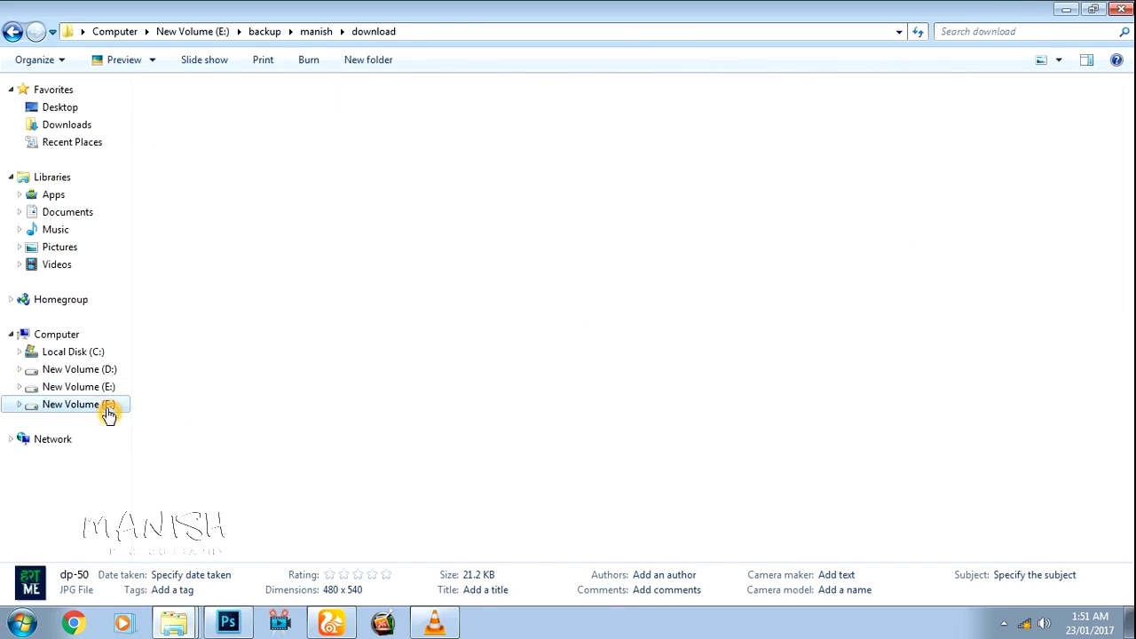
{"action": "left_click", "coordinate": [108, 409]}
{"action": "double_click", "coordinate": [378, 125]}
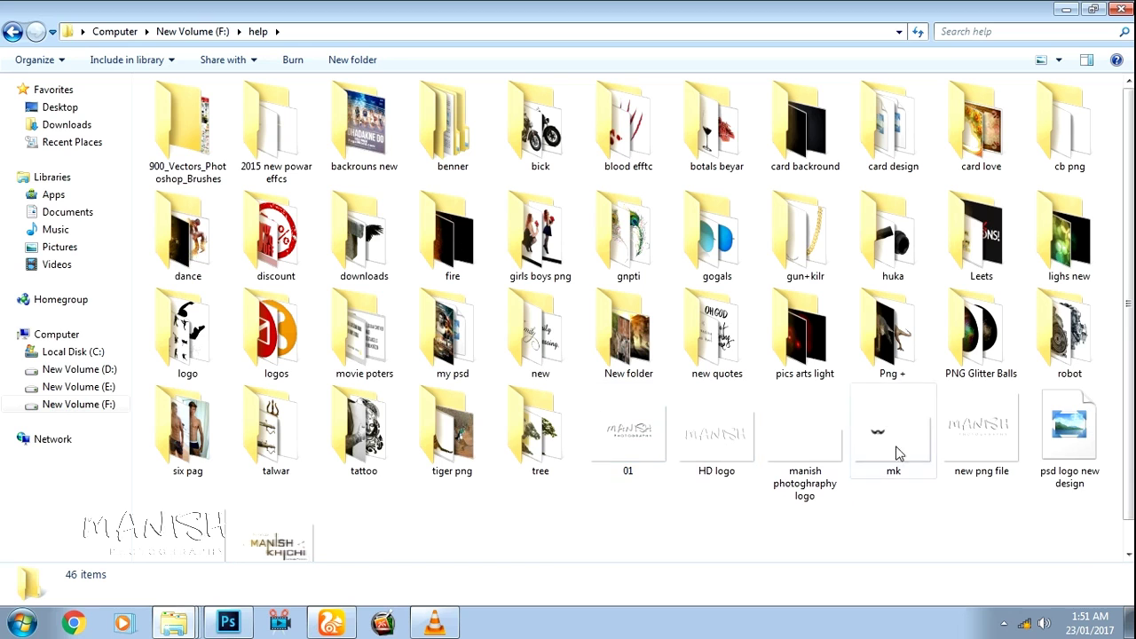
{"action": "left_click_drag", "start_coordinate": [1070, 430], "coordinate": [226, 625]}
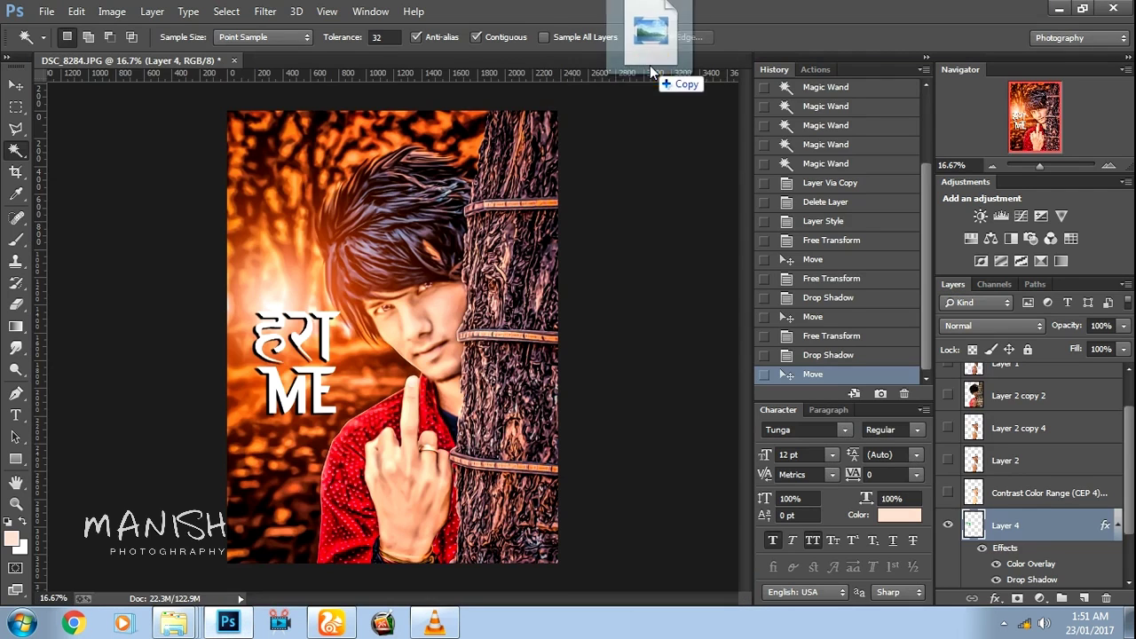
{"action": "left_click_drag", "start_coordinate": [226, 624], "coordinate": [572, 81]}
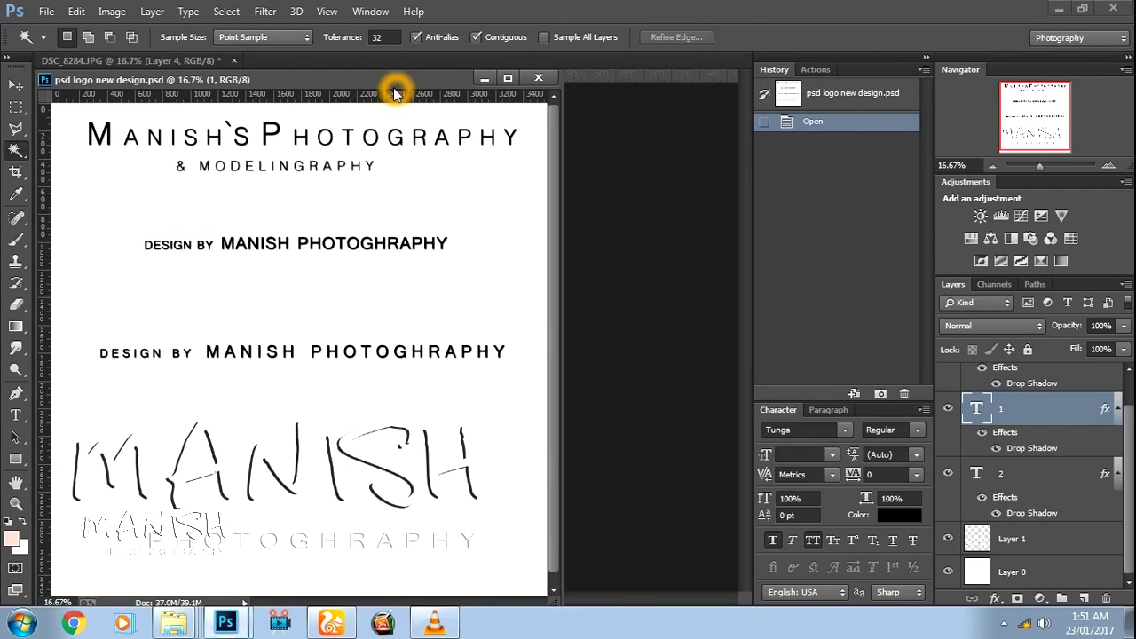
- Copy the watermark logo layer into the boy photo and shrink it
{"action": "left_click_drag", "start_coordinate": [394, 87], "coordinate": [509, 55]}
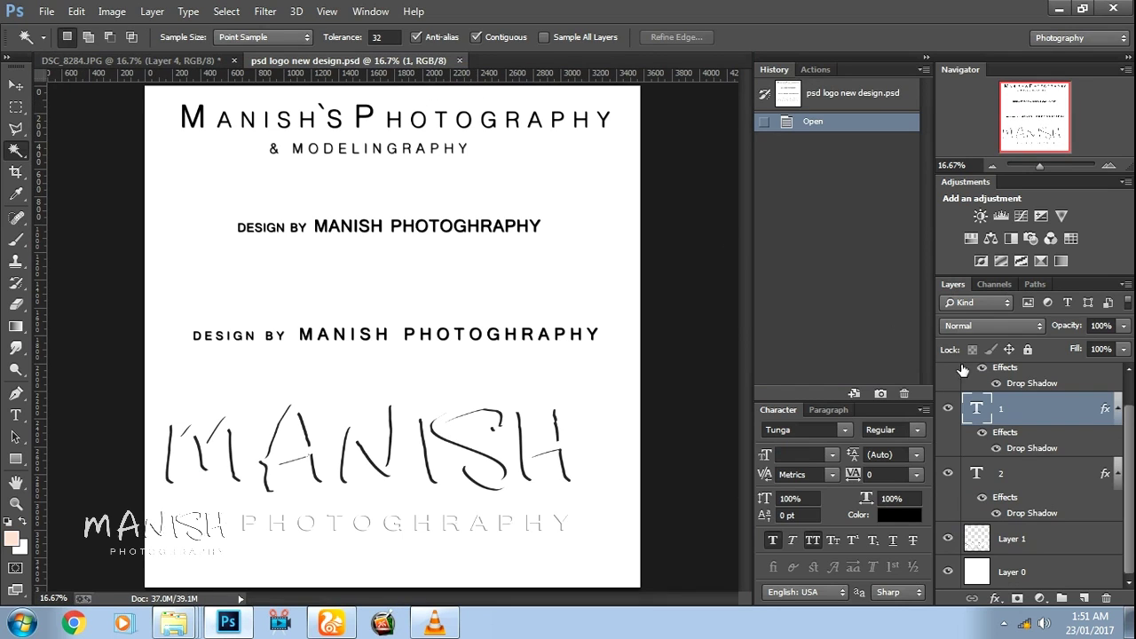
{"action": "scroll", "coordinate": [1008, 432], "scroll_direction": "up", "scroll_amount": 2}
{"action": "left_click", "coordinate": [1027, 406]}
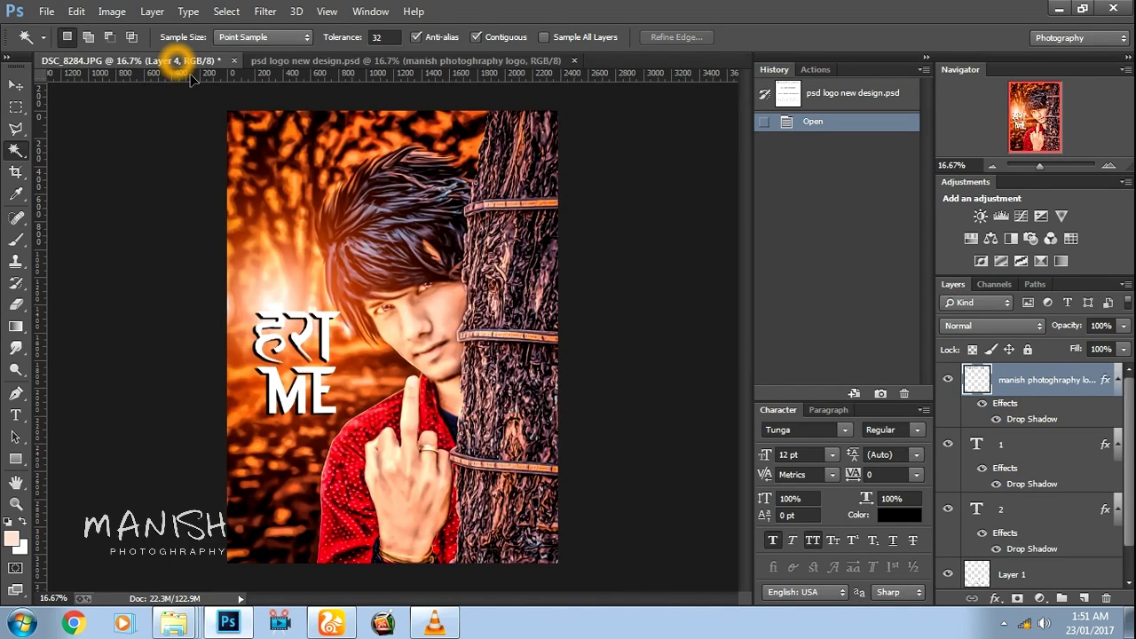
{"action": "left_click_drag", "start_coordinate": [176, 63], "coordinate": [410, 346]}
{"action": "key", "text": "ctrl+t"}
{"action": "mouse_move", "coordinate": [571, 430]}
{"action": "left_mouse_down"}
{"action": "mouse_move", "coordinate": [410, 360]}
{"action": "mouse_move", "coordinate": [384, 133]}
{"action": "left_mouse_up"}
{"action": "key", "text": "Return"}
- Make the logo white (ffffff) and move it to the photo's bottom edge
{"action": "left_click", "coordinate": [900, 515]}
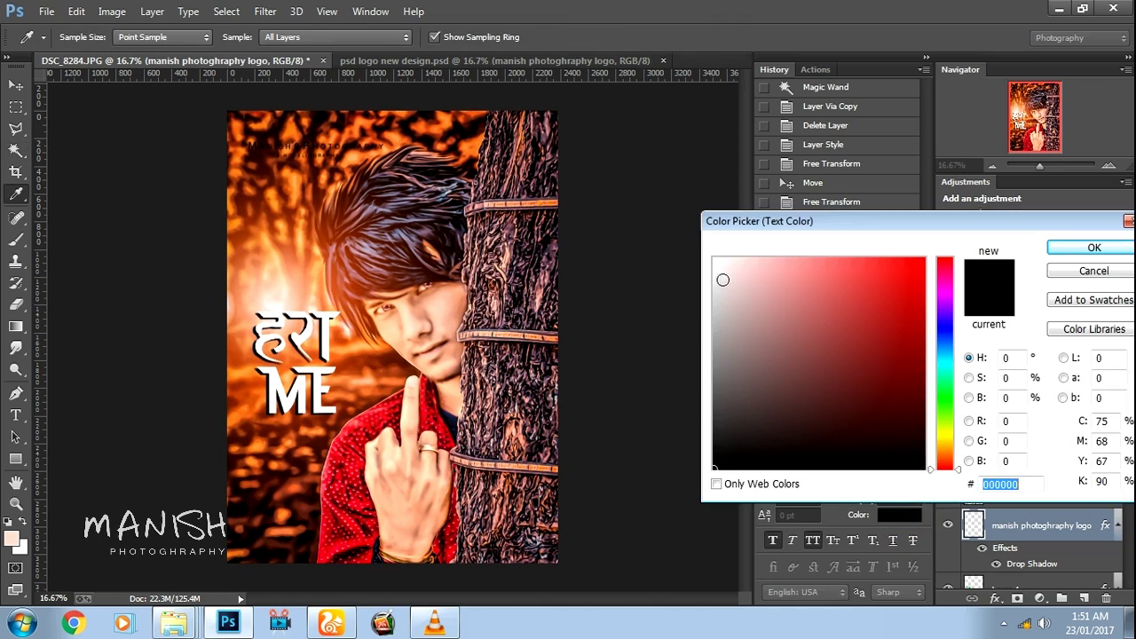
{"action": "type", "text": "ffffff"}
{"action": "key", "text": "Return"}
{"action": "key", "text": "ctrl+i"}
{"action": "mouse_move", "coordinate": [404, 189]}
{"action": "left_mouse_down"}
{"action": "mouse_move", "coordinate": [396, 584]}
{"action": "mouse_move", "coordinate": [376, 564]}
{"action": "left_mouse_up"}
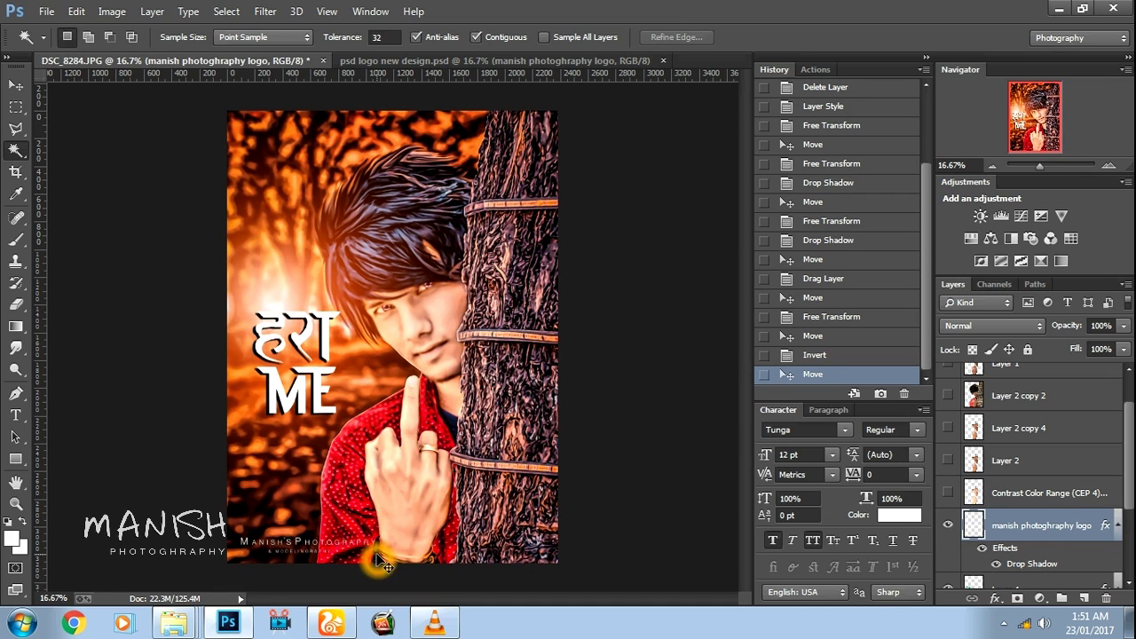
{"action": "left_click", "coordinate": [174, 623]}
- Place the skull tattoo image on the photo, rasterize it, and set it to Multiply
{"action": "left_click_drag", "start_coordinate": [682, 431], "coordinate": [235, 626]}
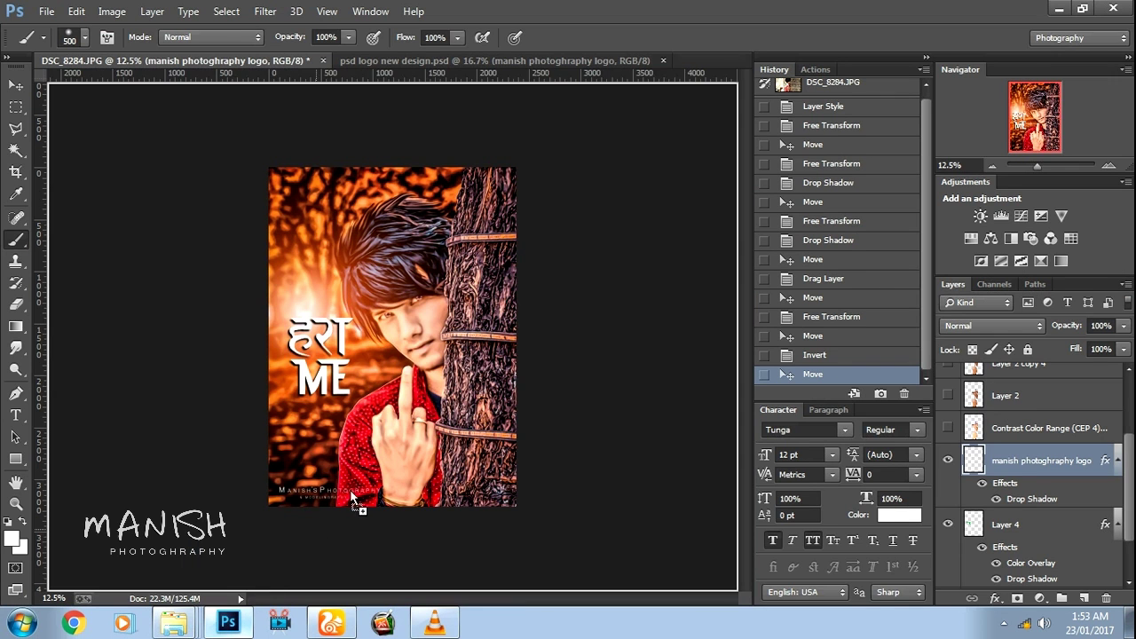
{"action": "left_click_drag", "start_coordinate": [236, 626], "coordinate": [382, 433]}
{"action": "left_click", "coordinate": [441, 416]}
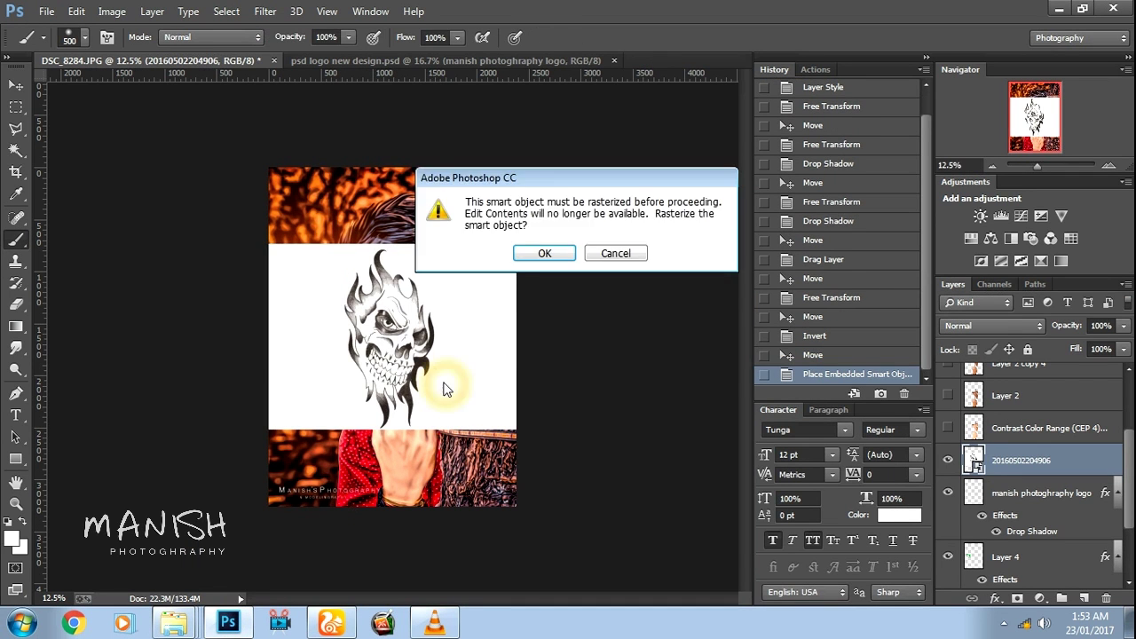
{"action": "left_click", "coordinate": [488, 254]}
{"action": "scroll", "coordinate": [980, 344], "scroll_direction": "down", "scroll_amount": 1}
{"action": "scroll", "coordinate": [979, 344], "scroll_direction": "up", "scroll_amount": 1}
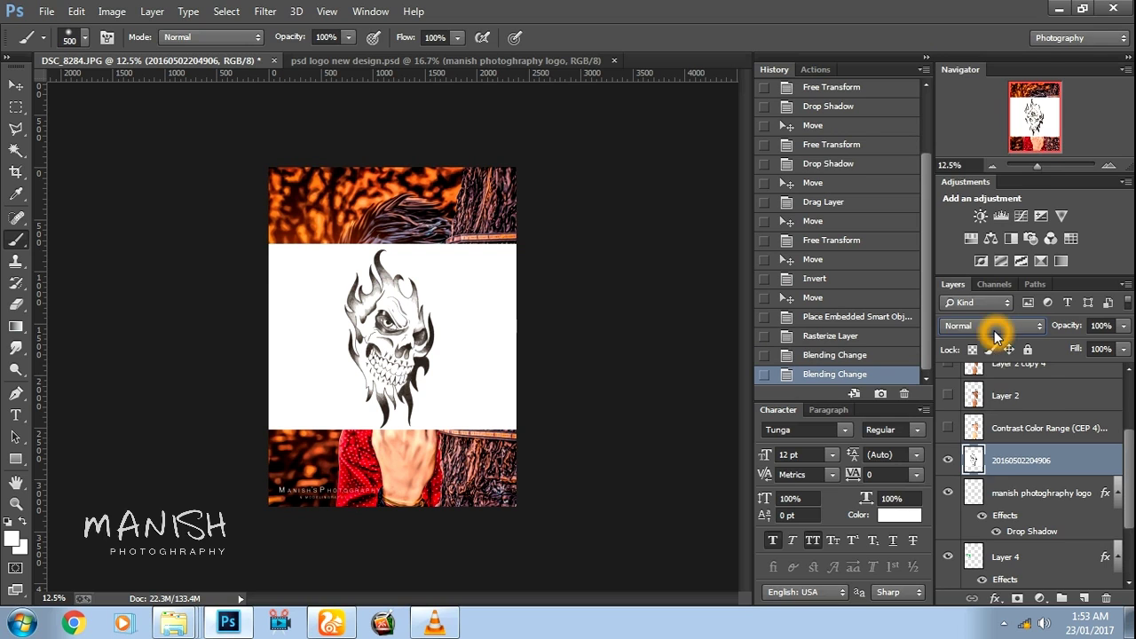
{"action": "left_click", "coordinate": [994, 335]}
{"action": "left_click", "coordinate": [963, 69]}
- Scale and move the tattoo onto the back of the boy's raised hand
{"action": "key", "text": "ctrl+t"}
{"action": "mouse_move", "coordinate": [490, 332]}
{"action": "left_mouse_down"}
{"action": "mouse_move", "coordinate": [497, 547]}
{"action": "mouse_move", "coordinate": [472, 533]}
{"action": "left_mouse_up"}
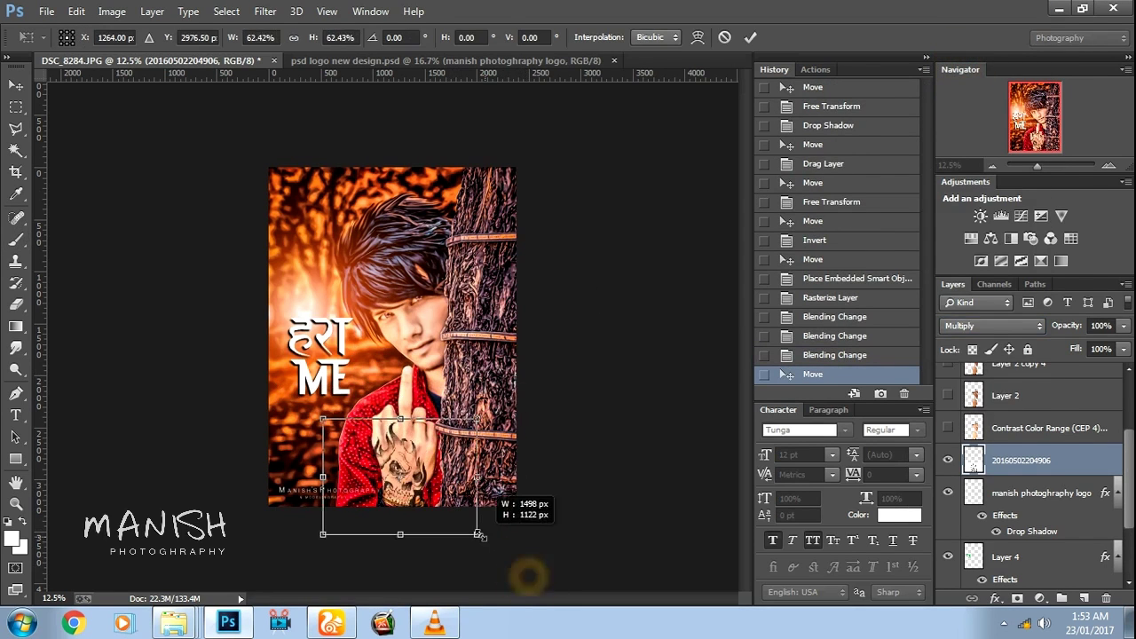
{"action": "key", "text": "Return"}
{"action": "key", "text": "b"}
{"action": "key", "text": "ctrl+plus"}
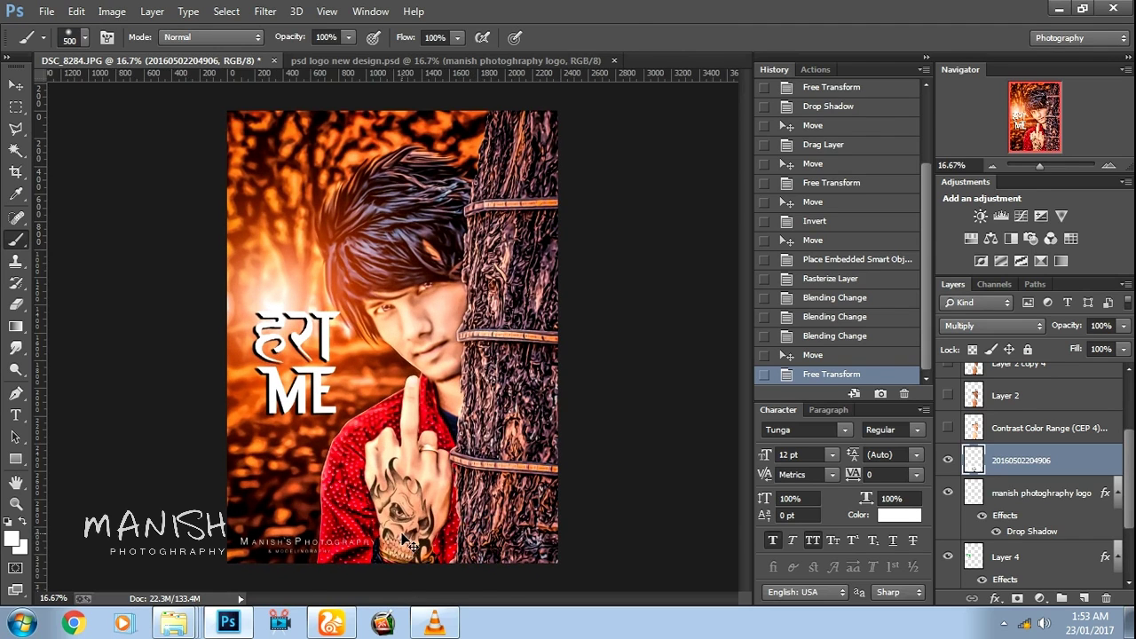
{"action": "key", "text": "v"}
{"action": "left_click_drag", "start_coordinate": [410, 546], "coordinate": [498, 506]}
{"action": "key", "text": "ctrl+t"}
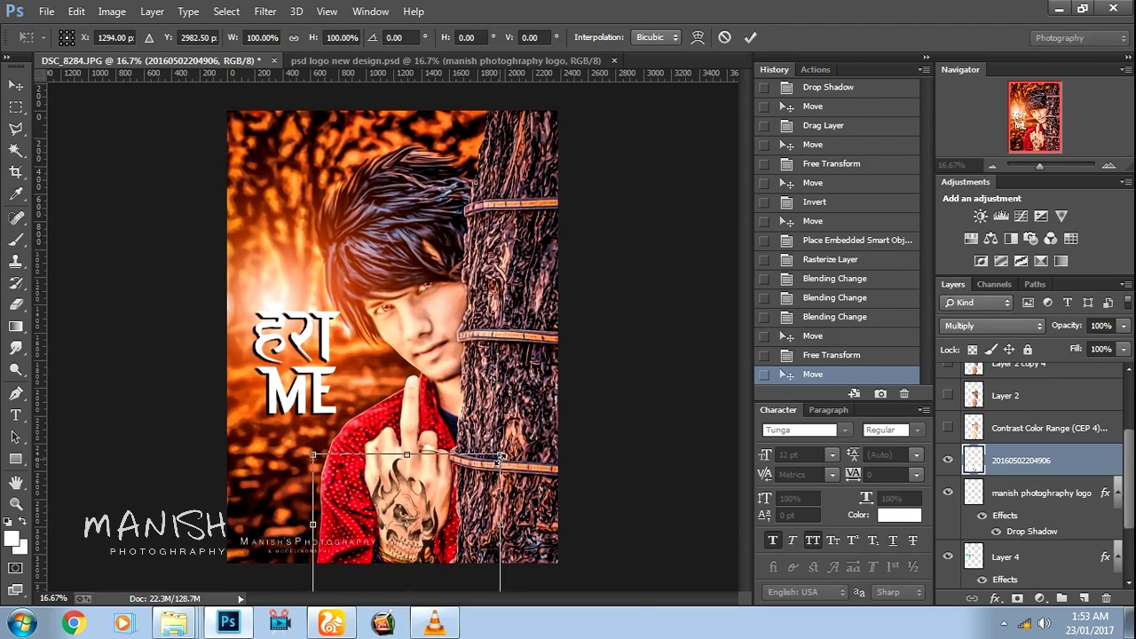
{"action": "key", "text": "Return"}
{"action": "key", "text": "b"}
{"action": "key", "text": "ctrl+plus"}
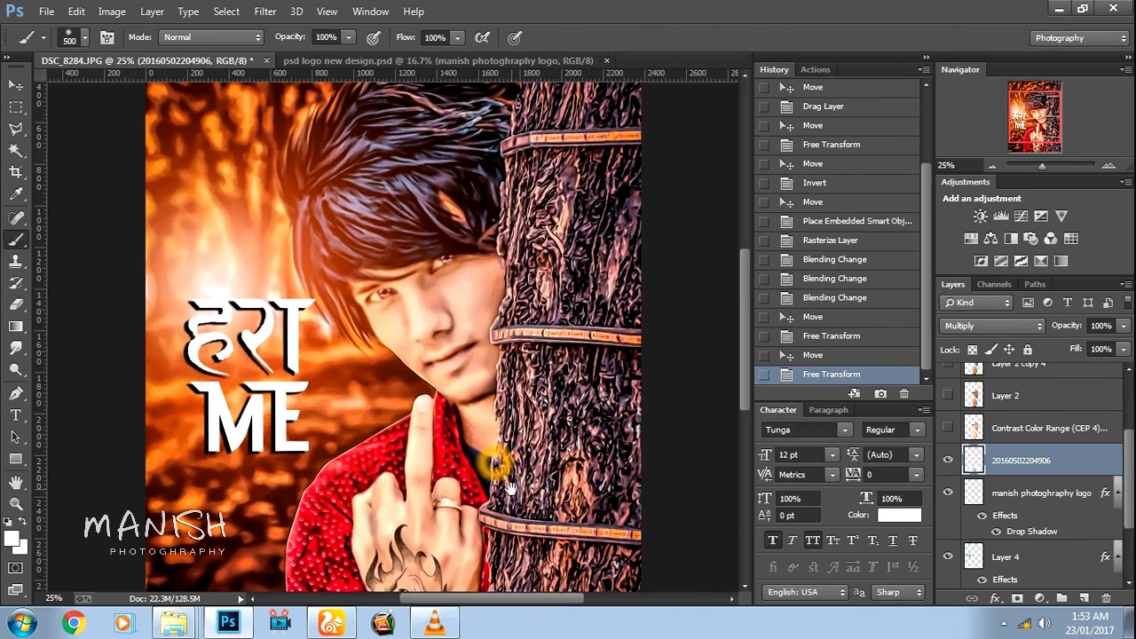
- Zoom in on the hand and move the tattoo up about 20 px
{"action": "scroll", "coordinate": [508, 487], "scroll_direction": "down", "scroll_amount": 3}
{"action": "key", "text": "ctrl+plus"}
{"action": "key", "text": "ctrl+plus"}
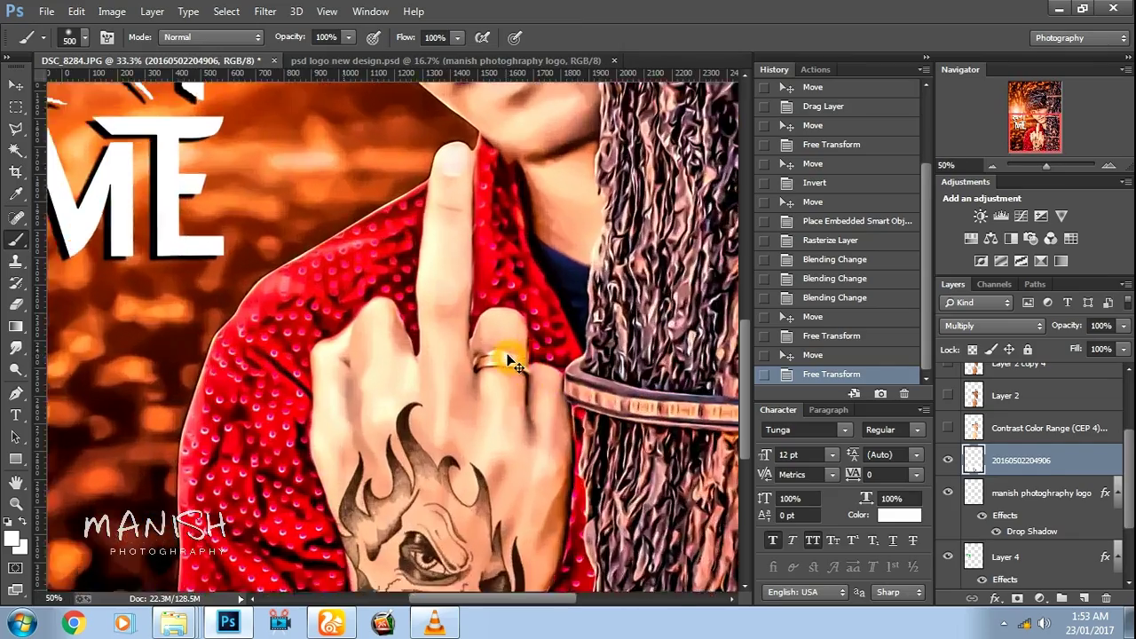
{"action": "scroll", "coordinate": [520, 400], "scroll_direction": "down", "scroll_amount": 2}
{"action": "key", "text": "ctrl+plus"}
{"action": "scroll", "coordinate": [540, 470], "scroll_direction": "down", "scroll_amount": 1}
{"action": "scroll", "coordinate": [569, 497], "scroll_direction": "down", "scroll_amount": 1}
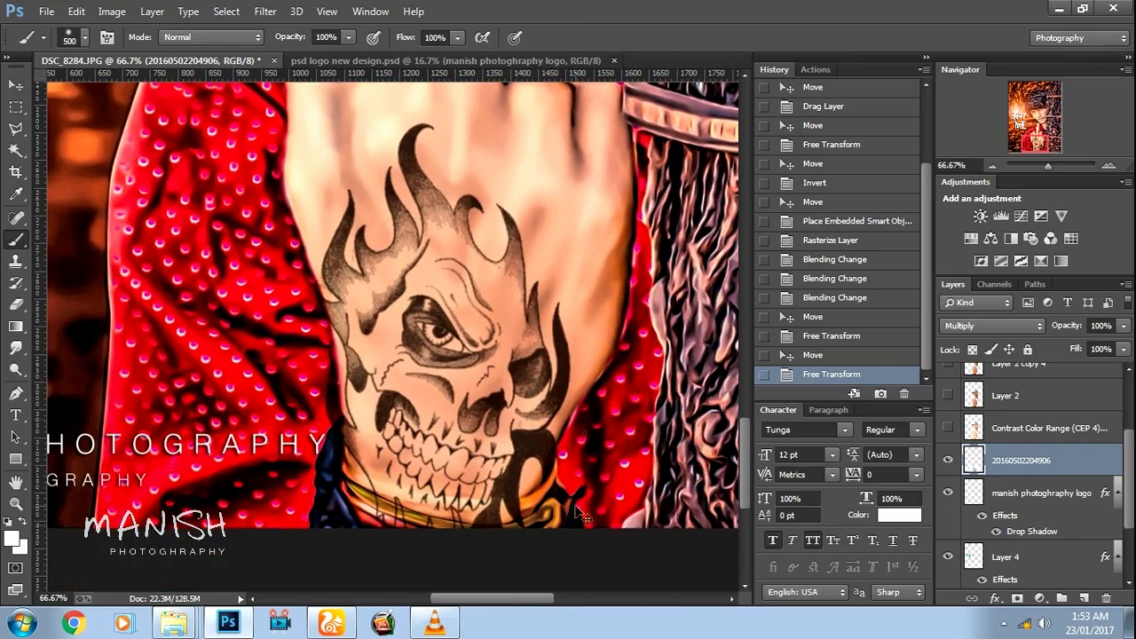
{"action": "key", "text": "ctrl+t"}
{"action": "key", "text": "ctrl+minus"}
{"action": "left_click_drag", "start_coordinate": [540, 499], "coordinate": [540, 478]}
{"action": "key", "text": "Return"}
{"action": "key", "text": "b"}
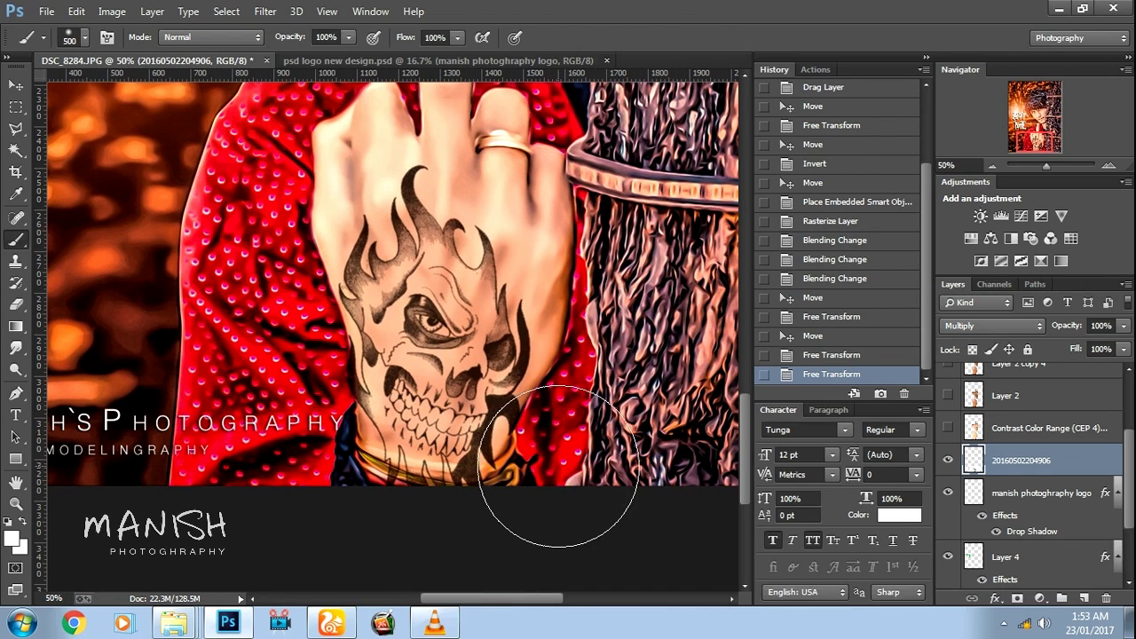
- Erase the tattoo's edge where it spills over the wrist and bracelet
{"action": "key", "text": "e"}
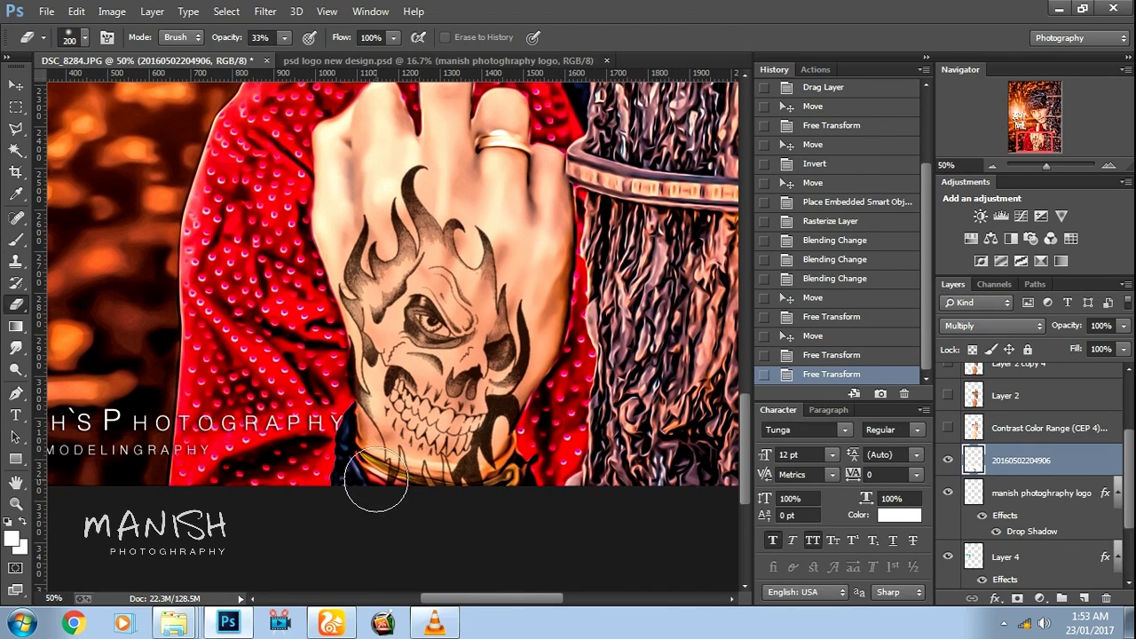
{"action": "left_click_drag", "start_coordinate": [472, 475], "coordinate": [519, 479]}
{"action": "mouse_move", "coordinate": [466, 470]}
{"action": "left_mouse_down"}
{"action": "mouse_move", "coordinate": [515, 484]}
{"action": "mouse_move", "coordinate": [497, 489]}
{"action": "left_mouse_up"}
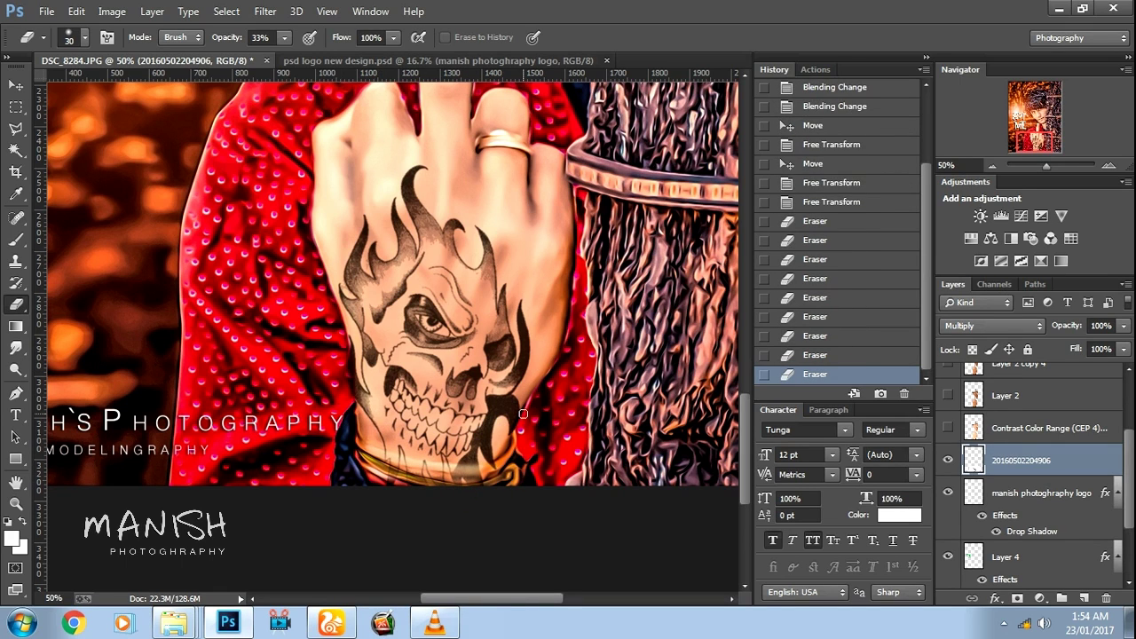
- Try the tattoo layer opacity at 44%, then return it to 100%
{"action": "left_click", "coordinate": [1122, 329]}
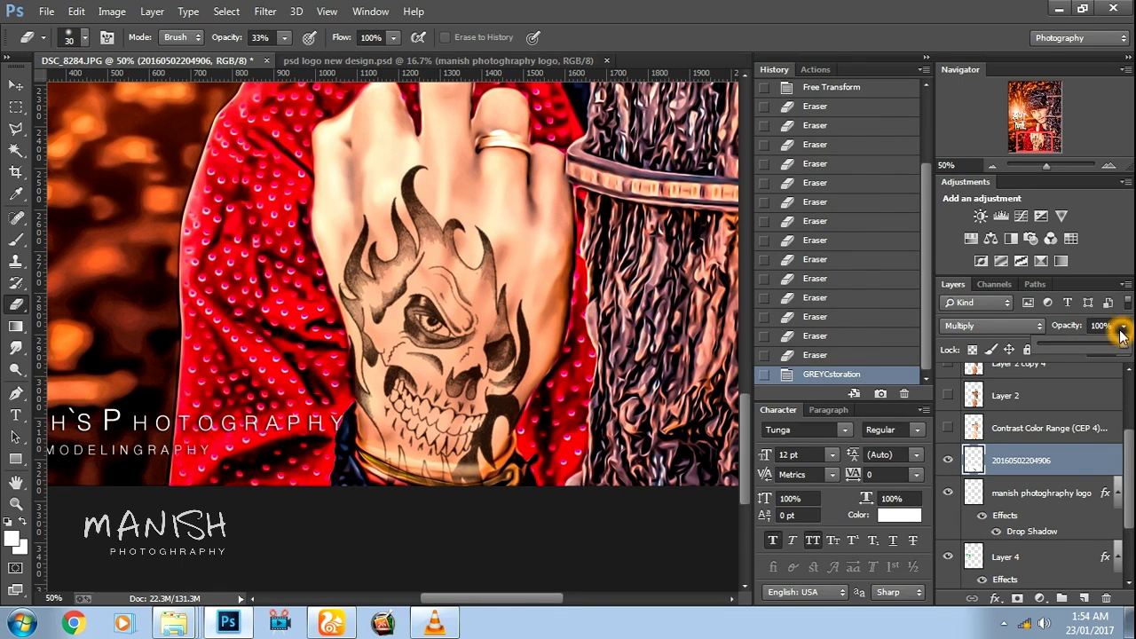
{"action": "left_click_drag", "start_coordinate": [1082, 352], "coordinate": [1077, 352]}
{"action": "key", "text": "ctrl+minus"}
{"action": "key", "text": "ctrl+minus"}
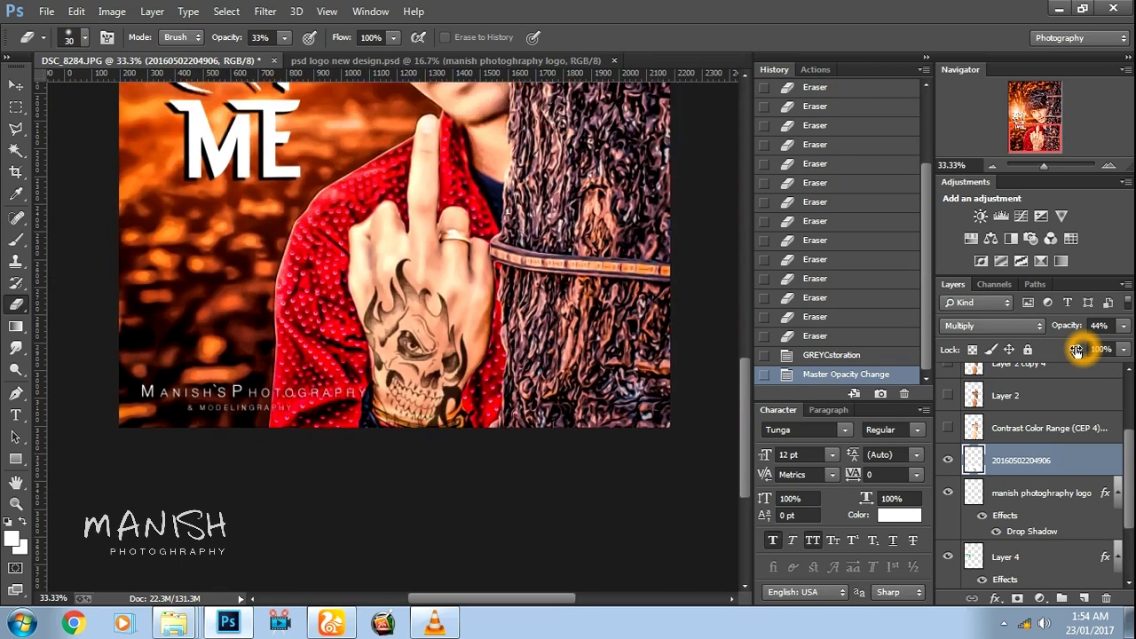
{"action": "key", "text": "ctrl+minus"}
{"action": "key", "text": "ctrl+minus"}
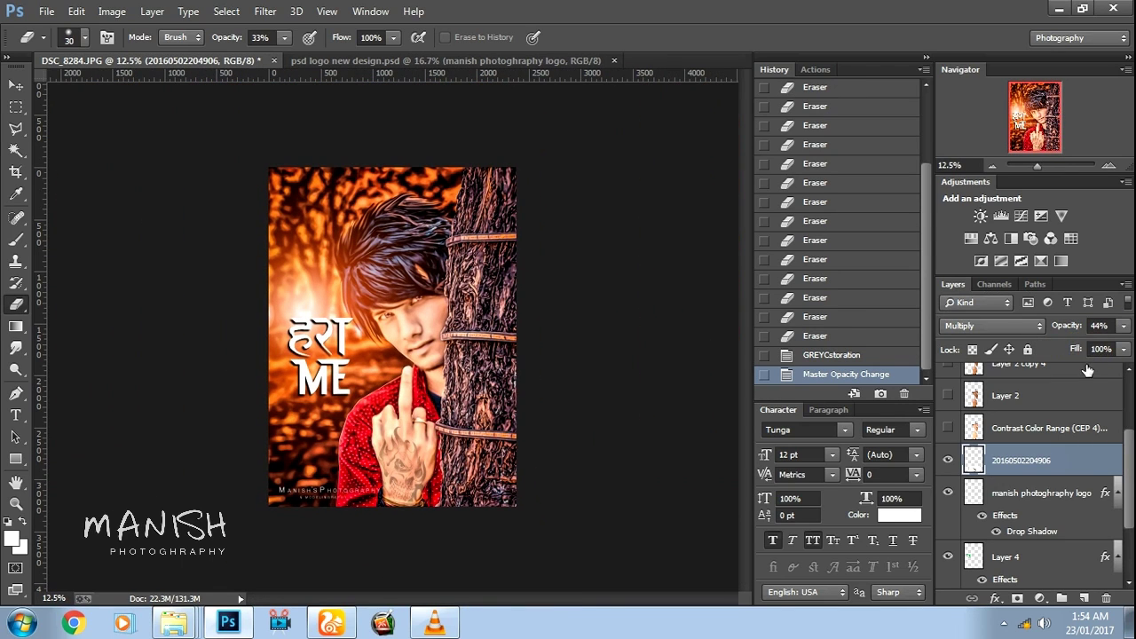
{"action": "left_click", "coordinate": [1123, 327]}
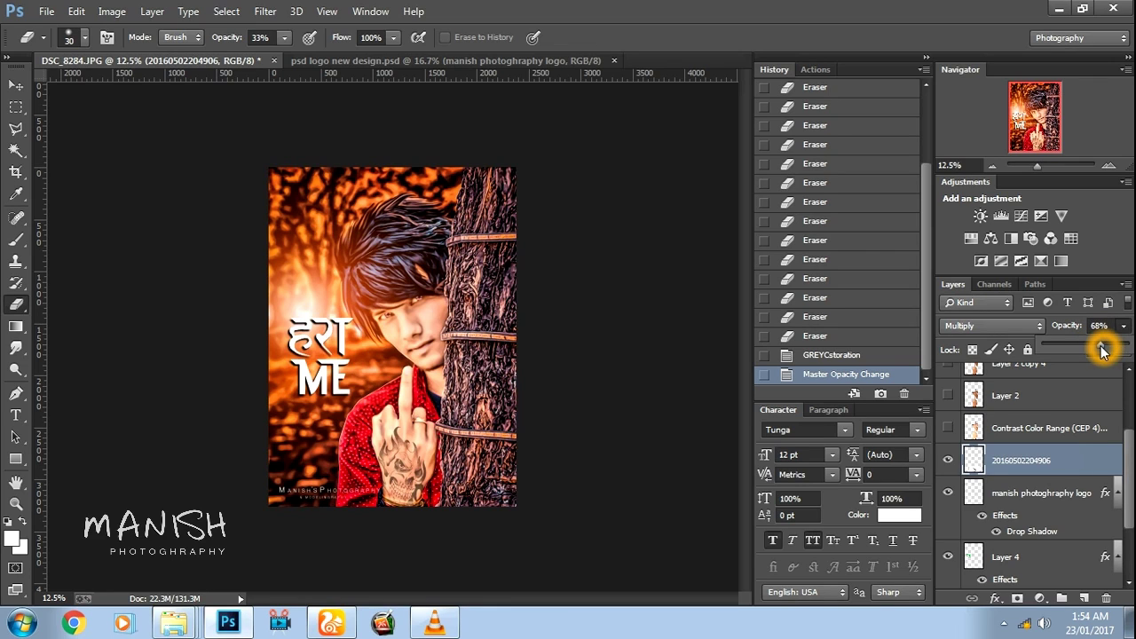
{"action": "left_click", "coordinate": [1124, 349]}
{"action": "left_click", "coordinate": [1124, 326]}
{"action": "left_click_drag", "start_coordinate": [1101, 345], "coordinate": [1129, 344]}
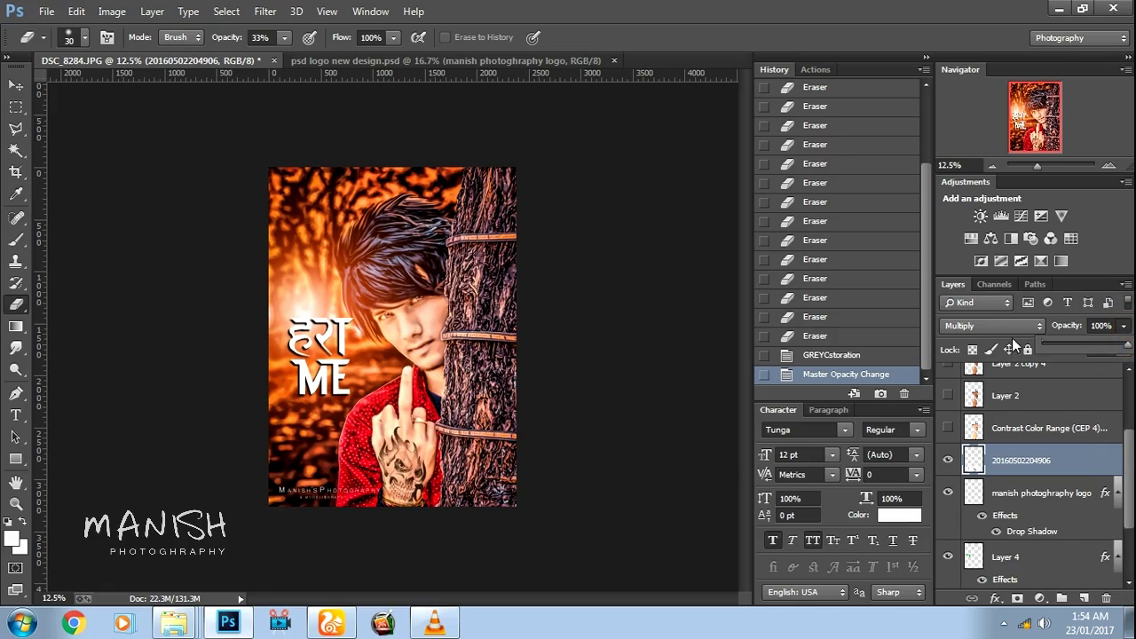
{"action": "left_click", "coordinate": [1062, 330]}
- Enter 66 as the tattoo layer's Opacity value
{"action": "type", "text": "66"}
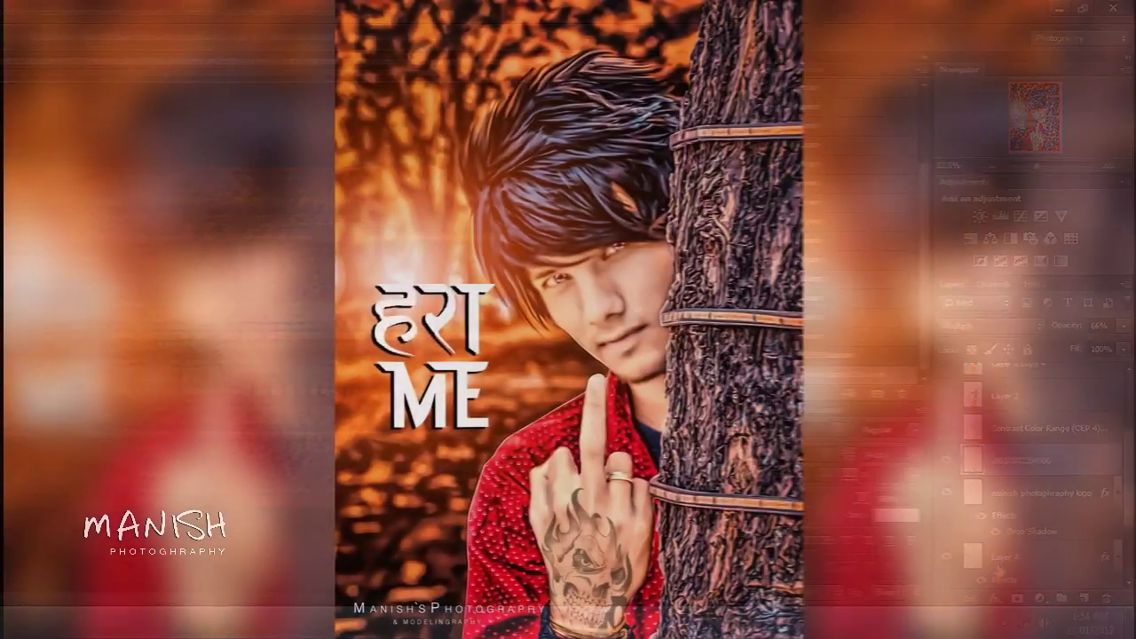